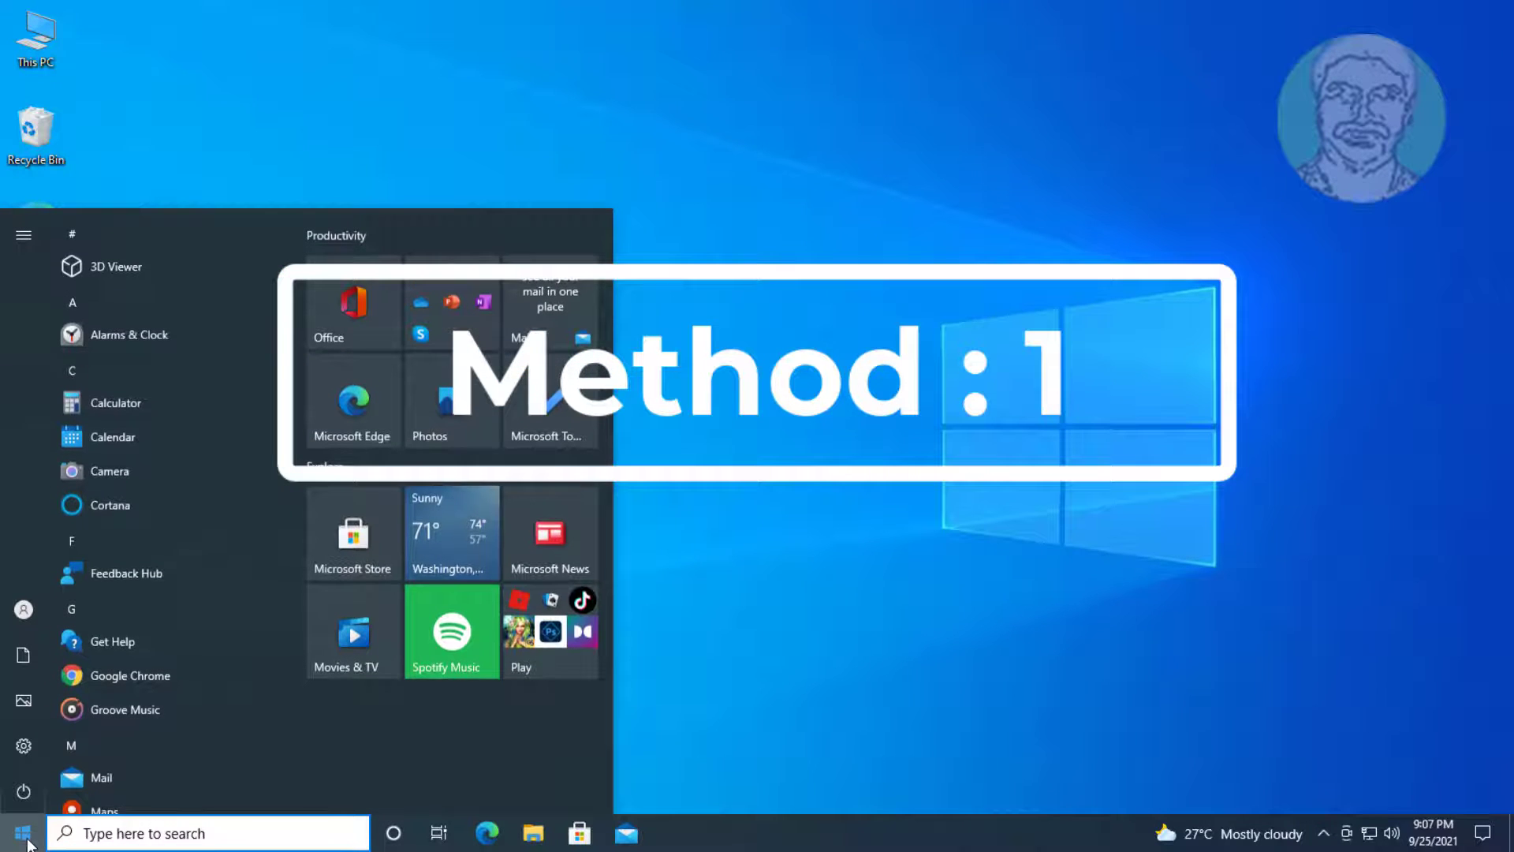
Run the Windows Store Apps troubleshooter from Update & Security's additional troubleshooters
{"action": "left_click", "coordinate": [22, 747]}
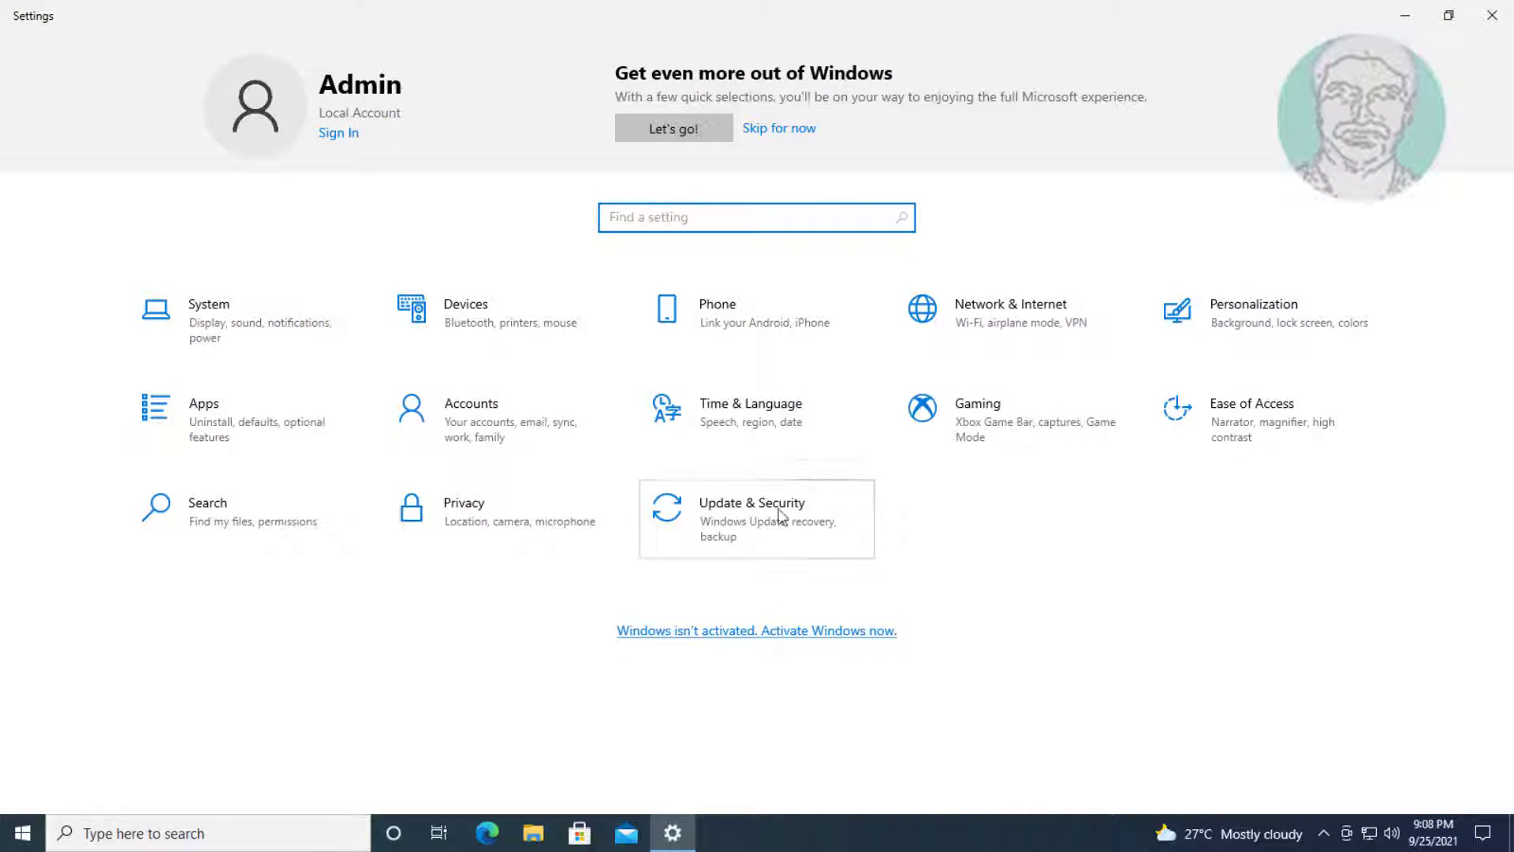
{"action": "left_click", "coordinate": [772, 513]}
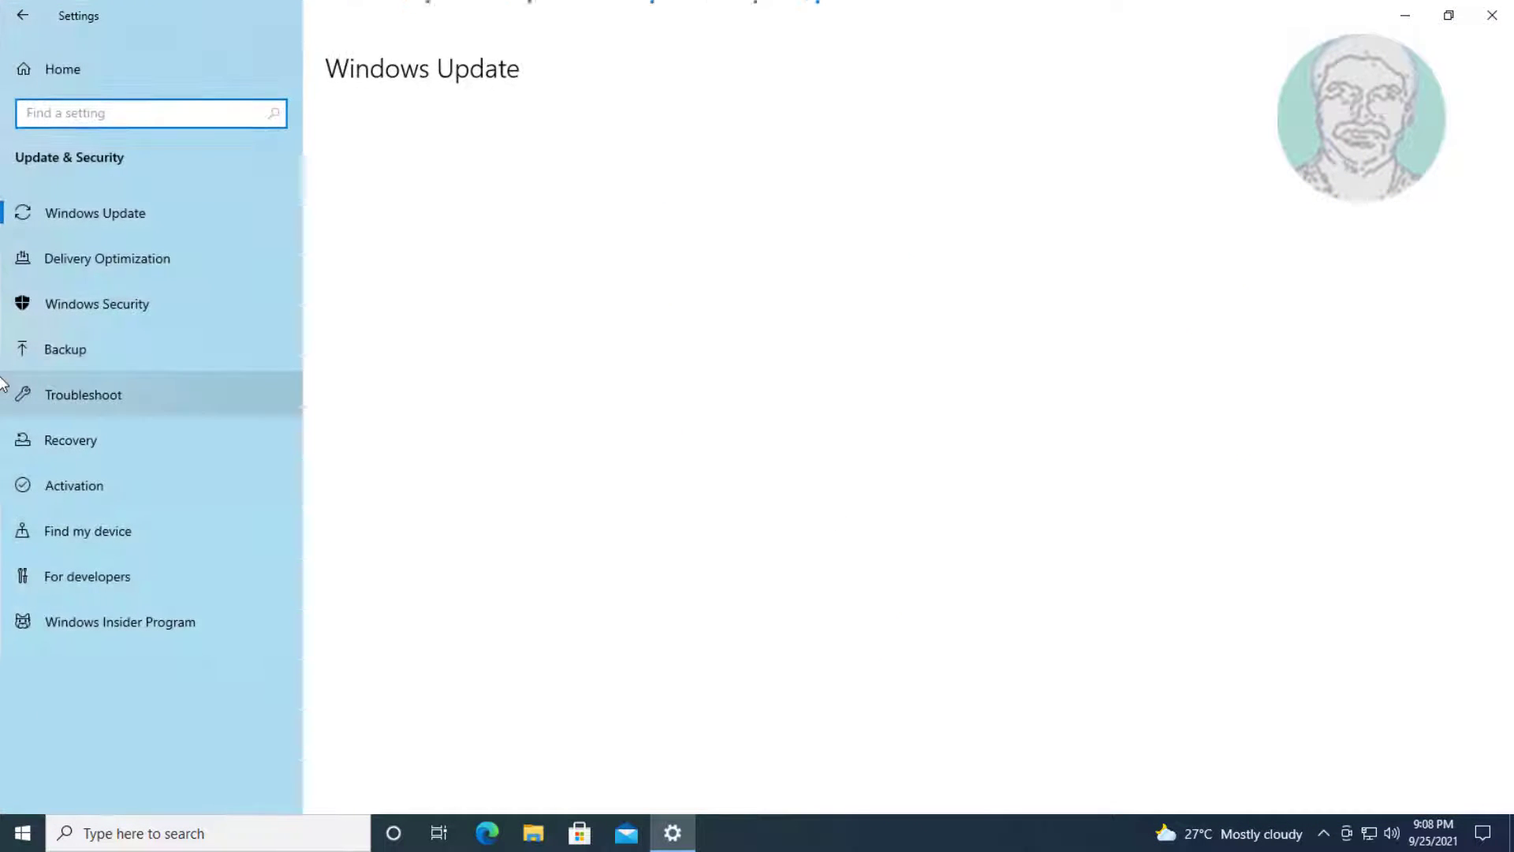
{"action": "left_click", "coordinate": [66, 388]}
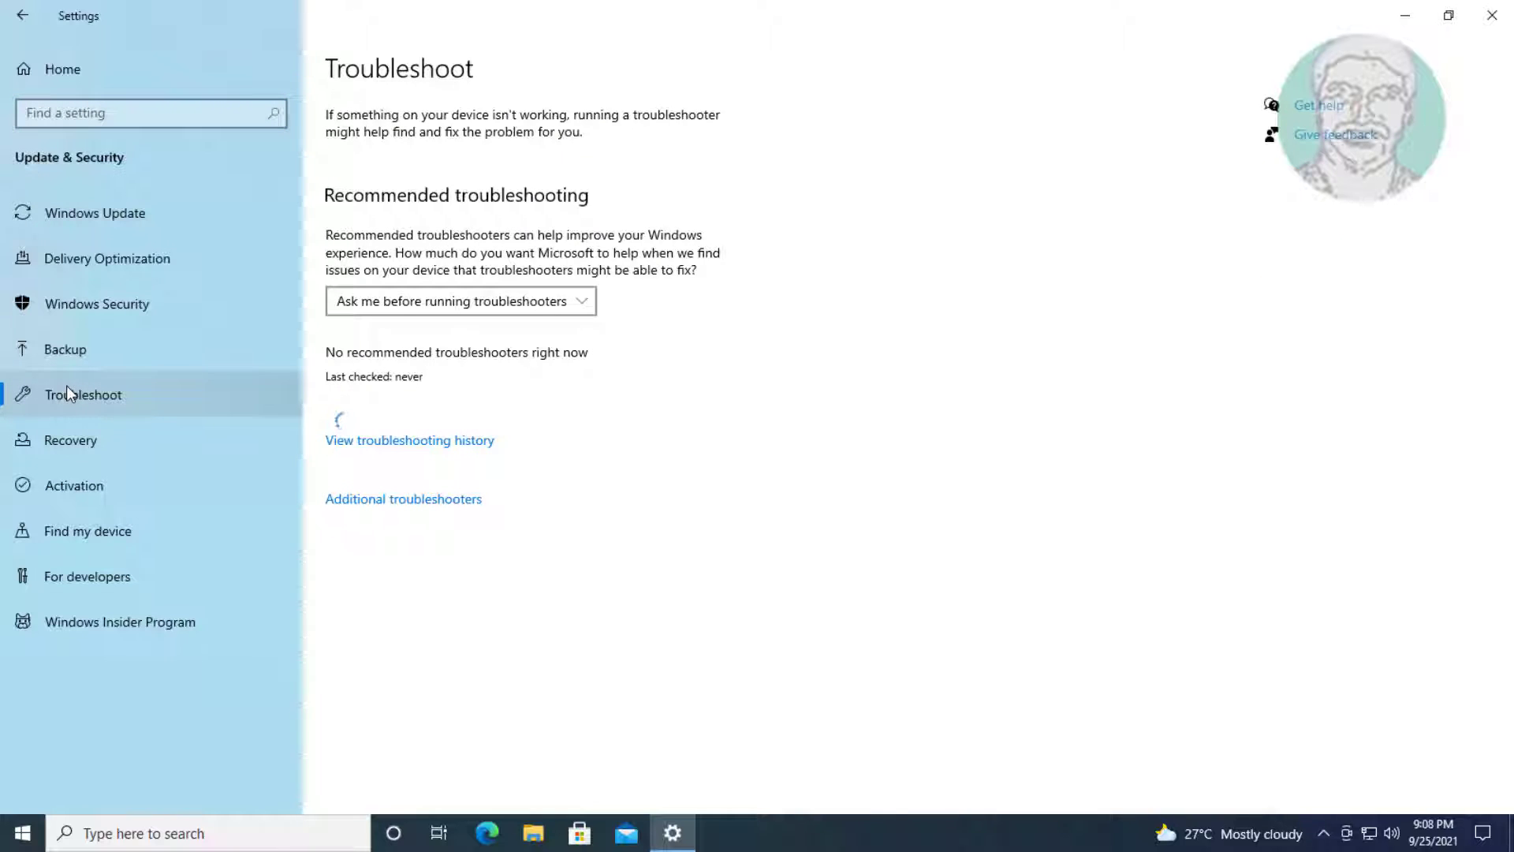
{"action": "left_click", "coordinate": [411, 501]}
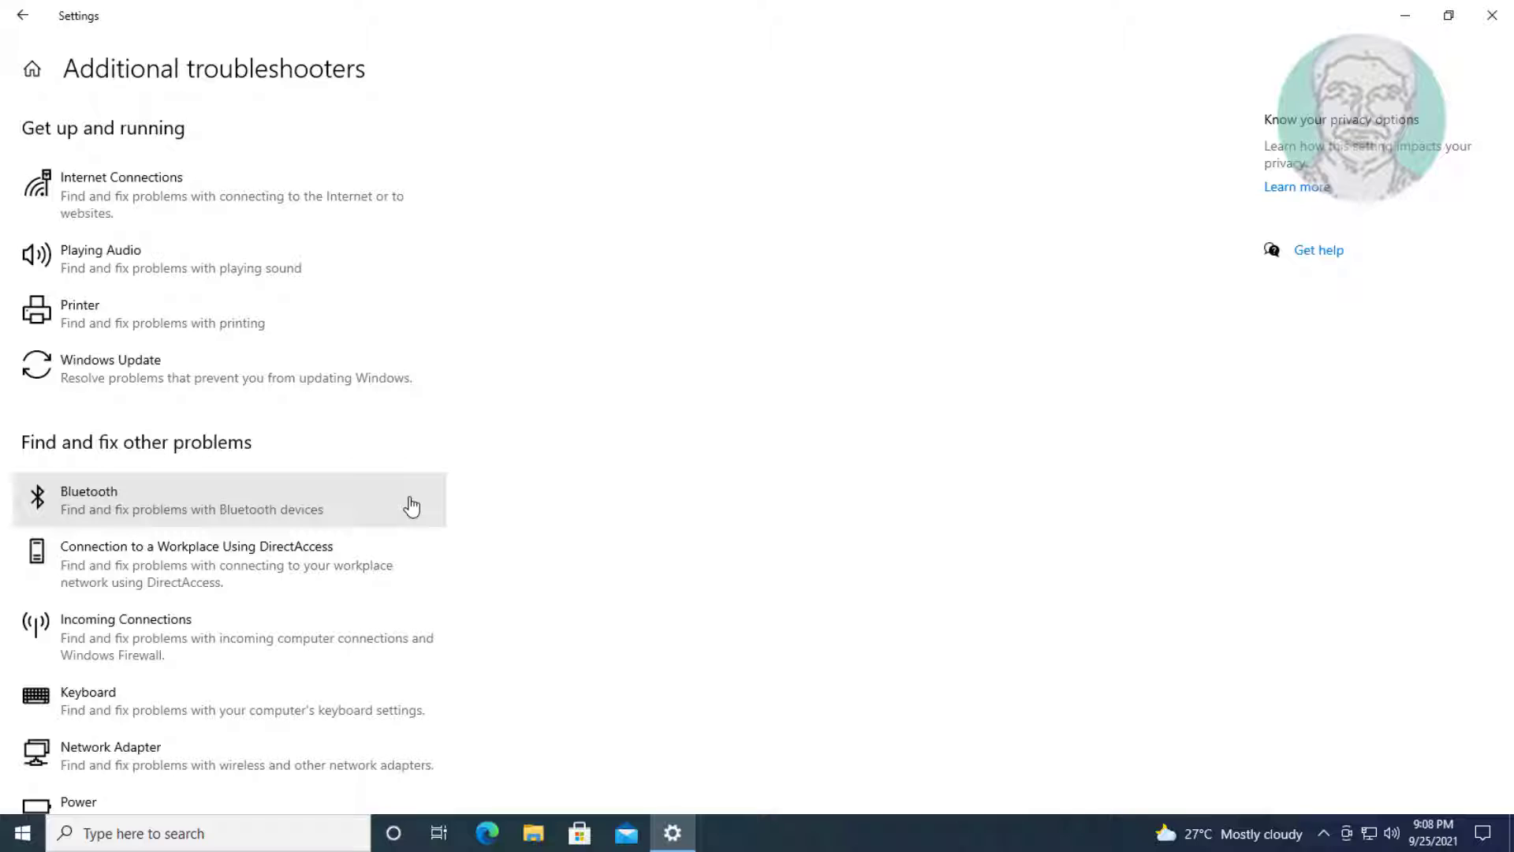
{"action": "scroll", "coordinate": [483, 582], "scroll_direction": "down", "scroll_amount": 7}
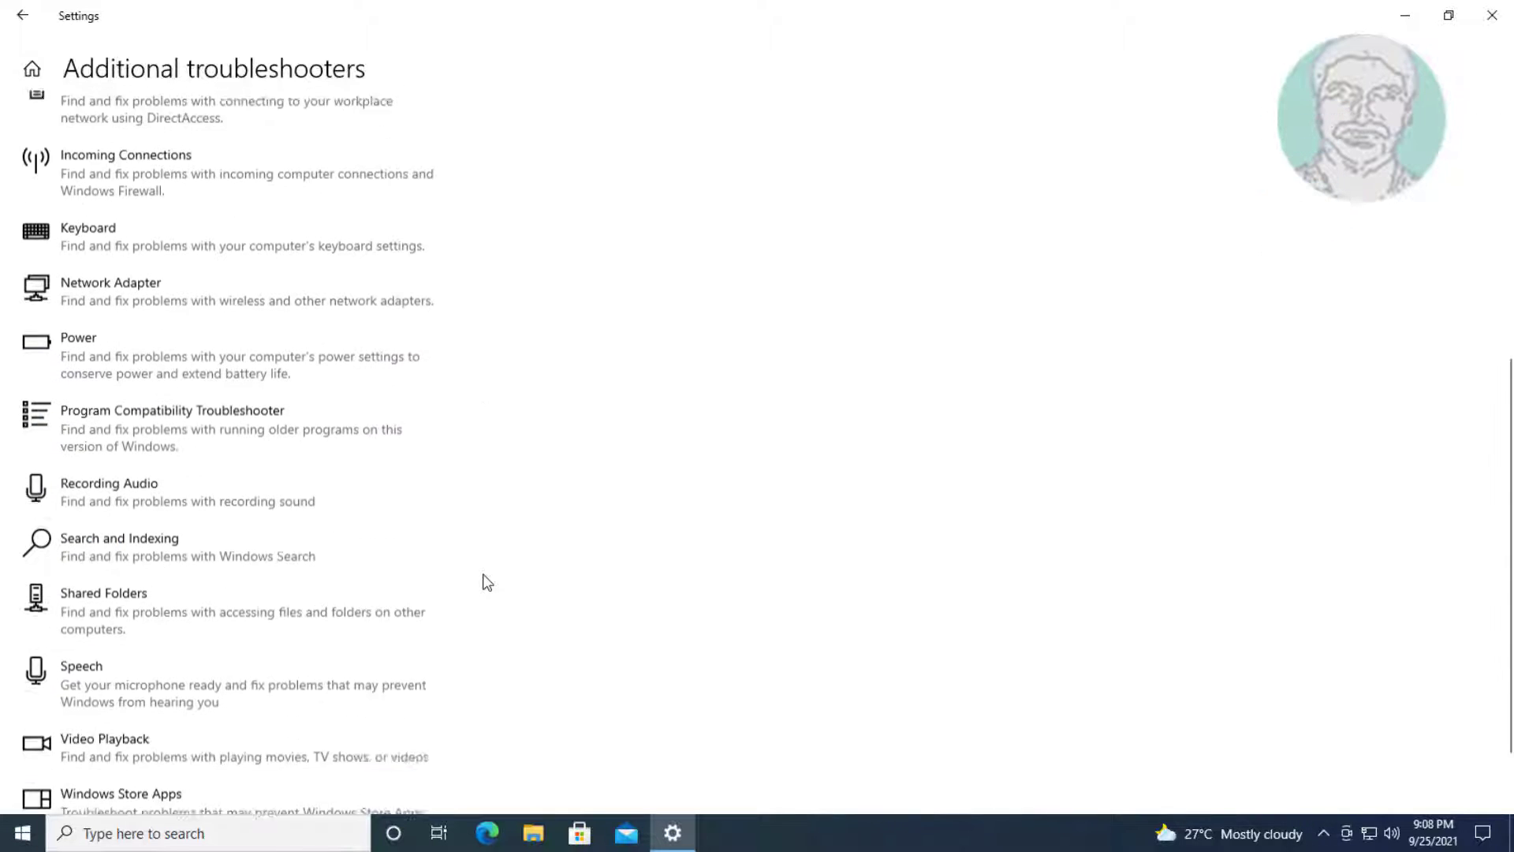
{"action": "left_click", "coordinate": [155, 755]}
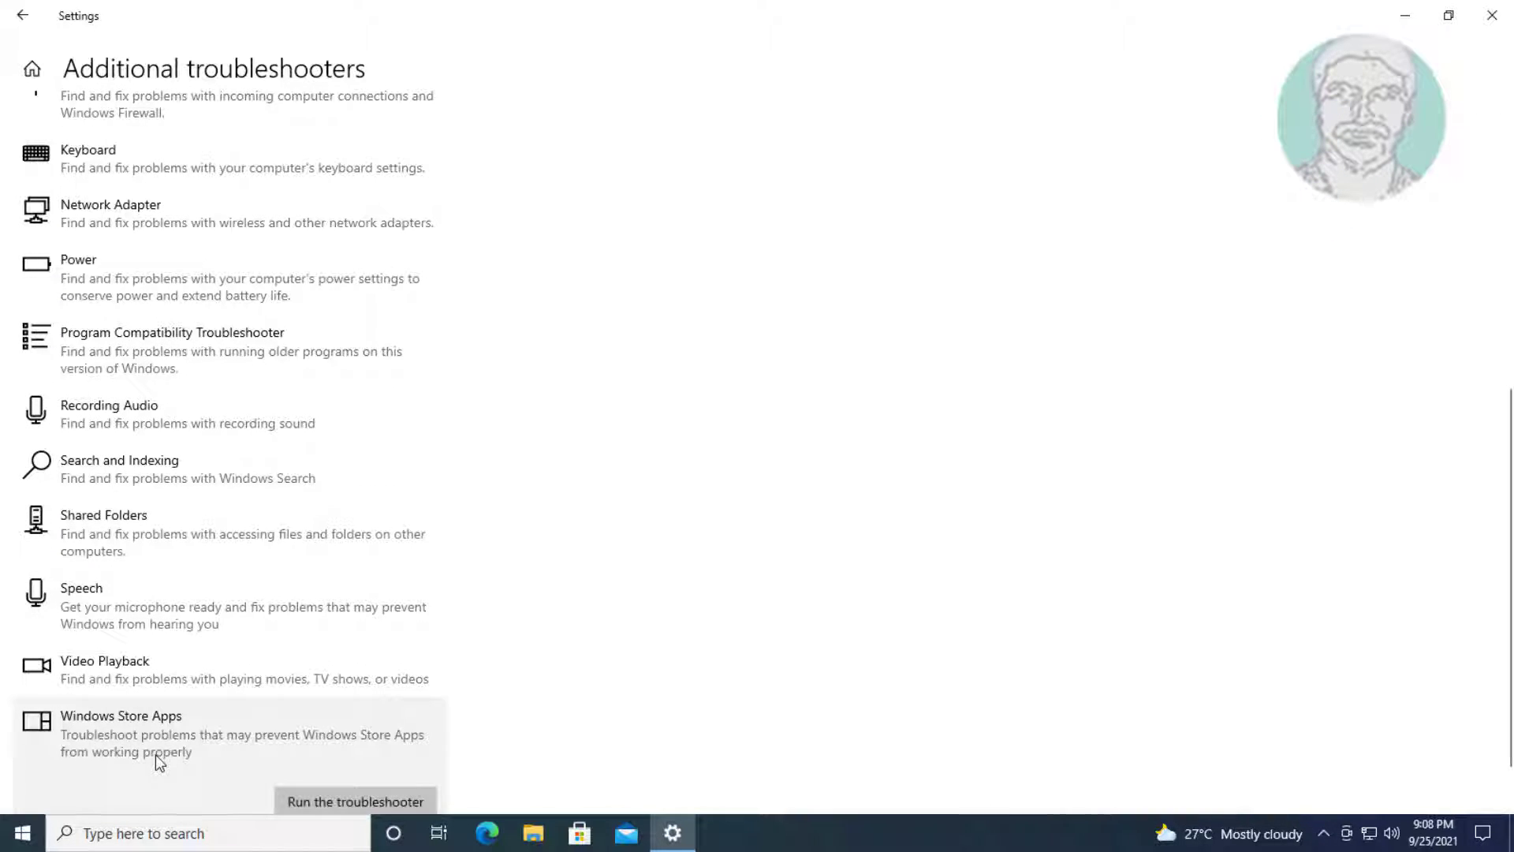
{"action": "left_click", "coordinate": [305, 738]}
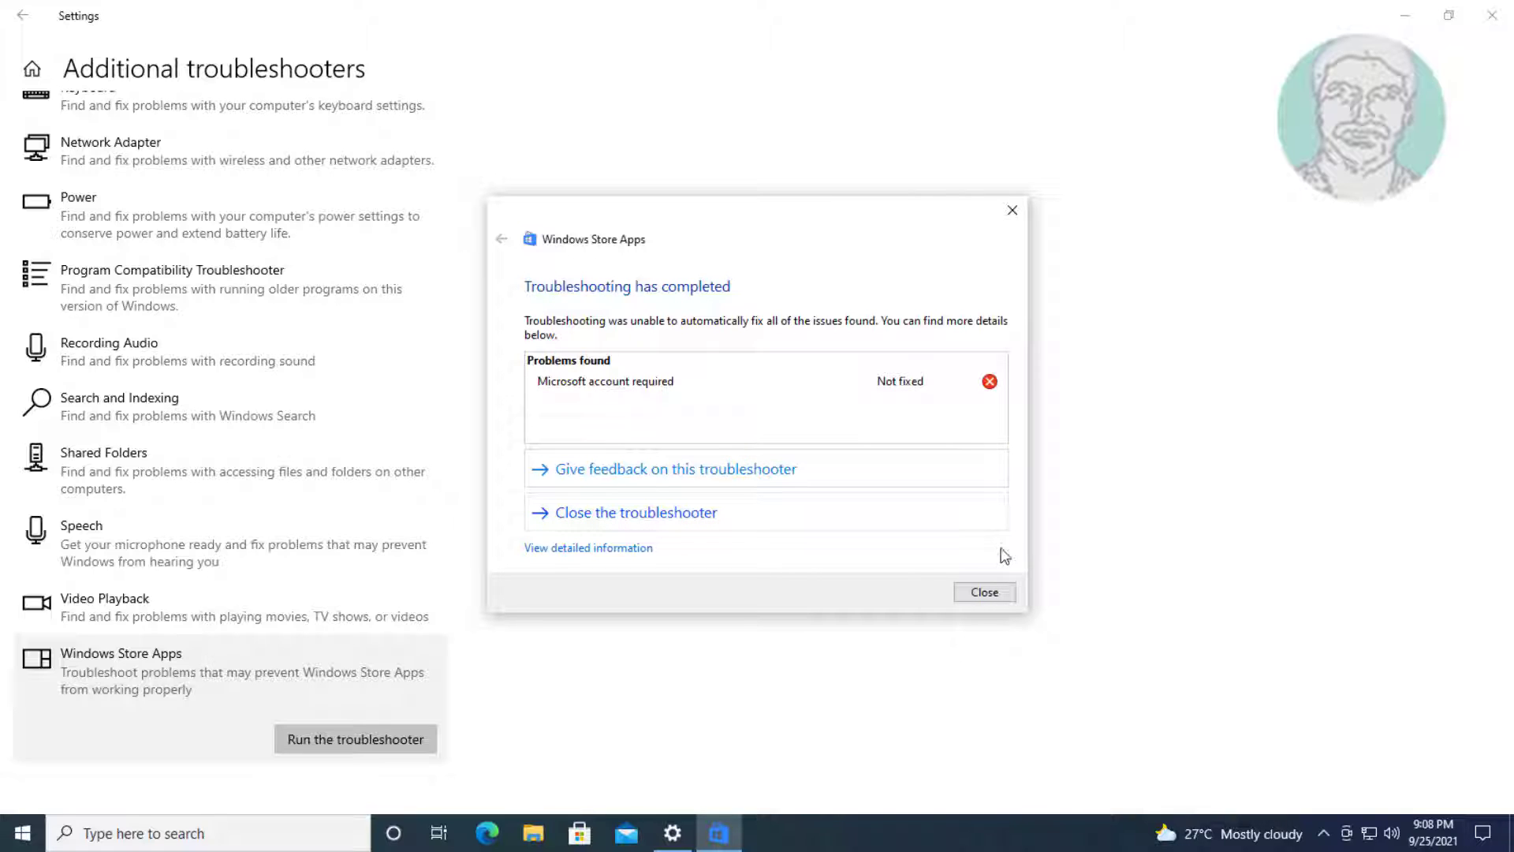
Close the finished troubleshooter's results and the Settings window
{"action": "left_click", "coordinate": [1003, 601]}
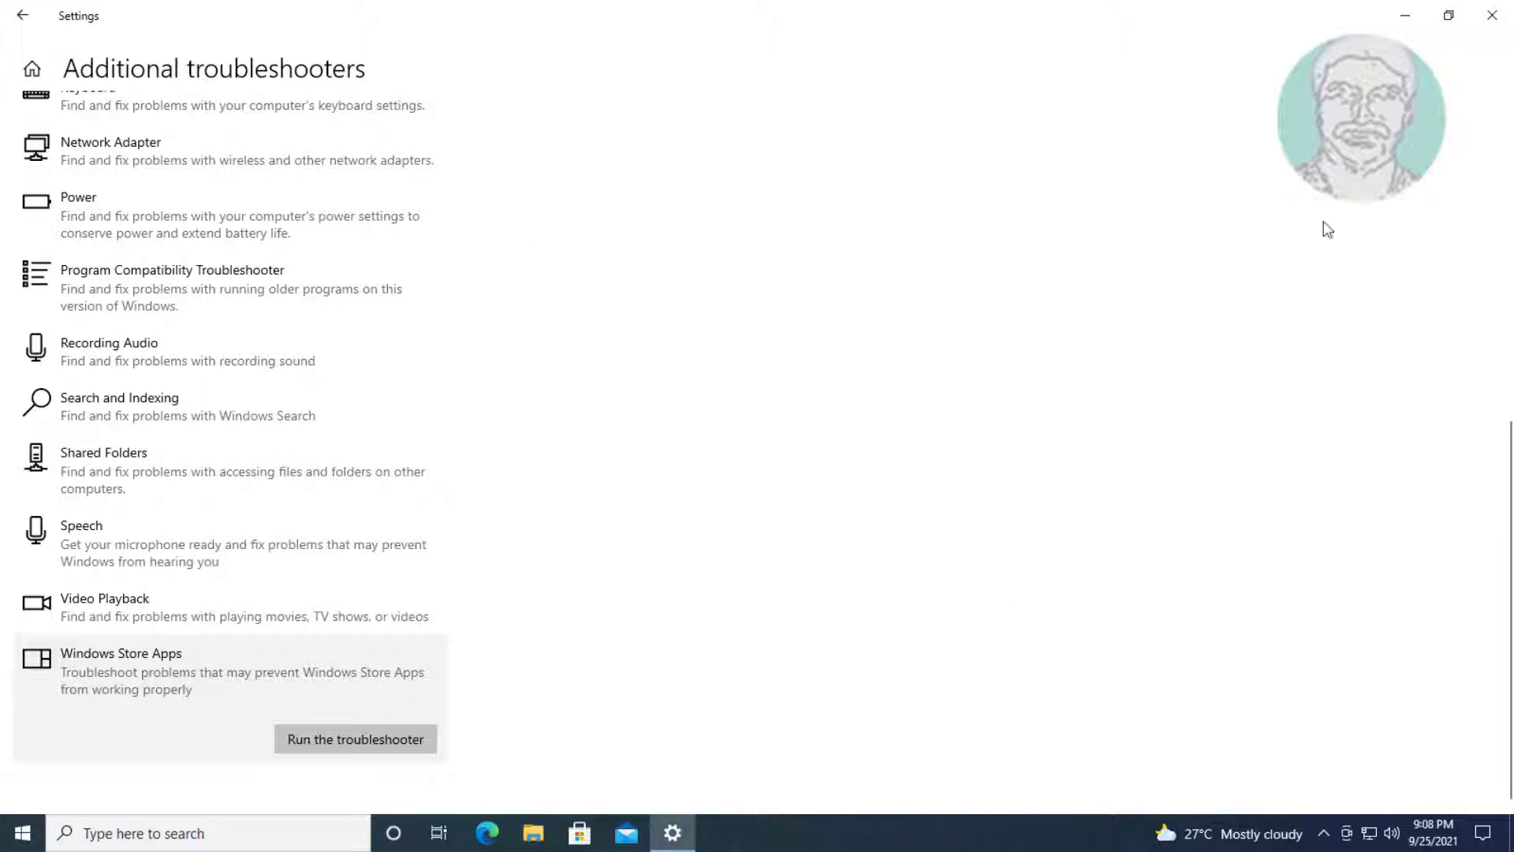
{"action": "left_click", "coordinate": [1493, 15]}
Launch Command Prompt as administrator from a 'cmd' search, accepting the UAC prompt
{"action": "left_click", "coordinate": [152, 833]}
{"action": "type", "text": "c"}
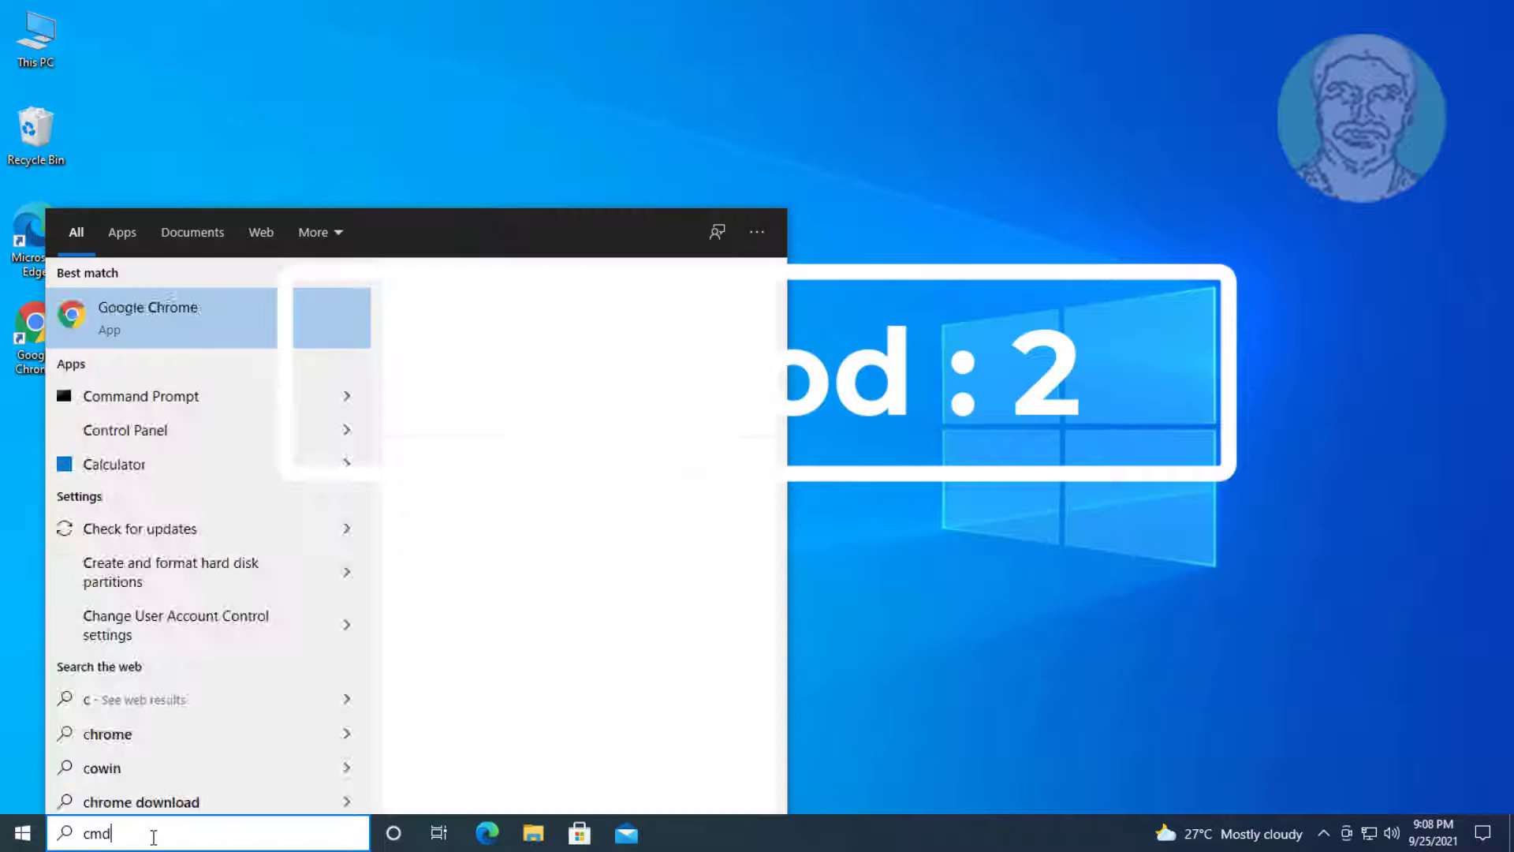
{"action": "type", "text": "md"}
{"action": "right_click", "coordinate": [189, 312]}
{"action": "key", "text": "Escape"}
{"action": "left_click", "coordinate": [487, 494]}
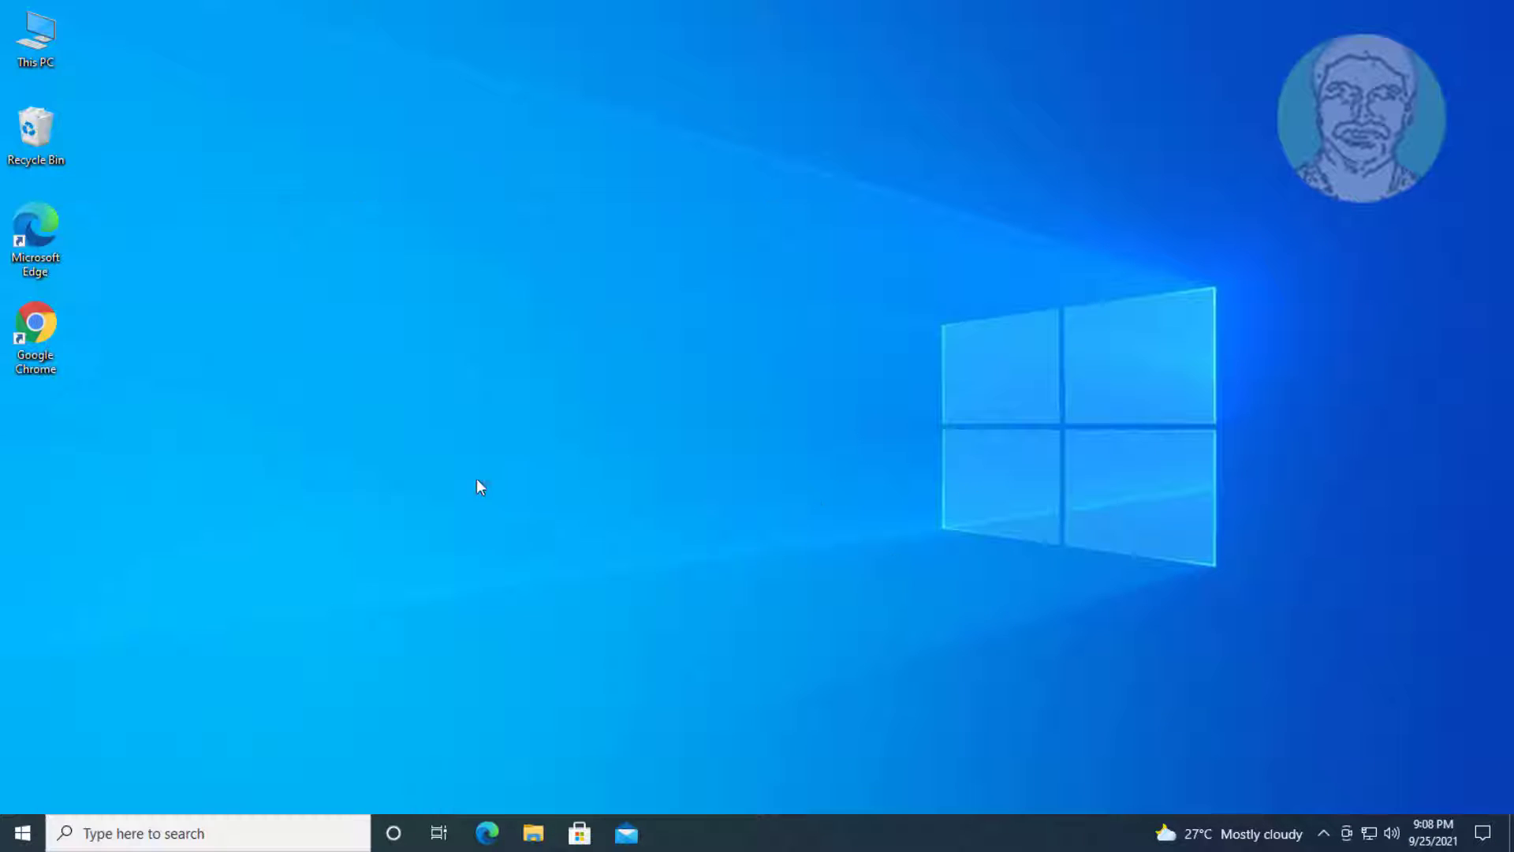
{"action": "left_click", "coordinate": [612, 537]}
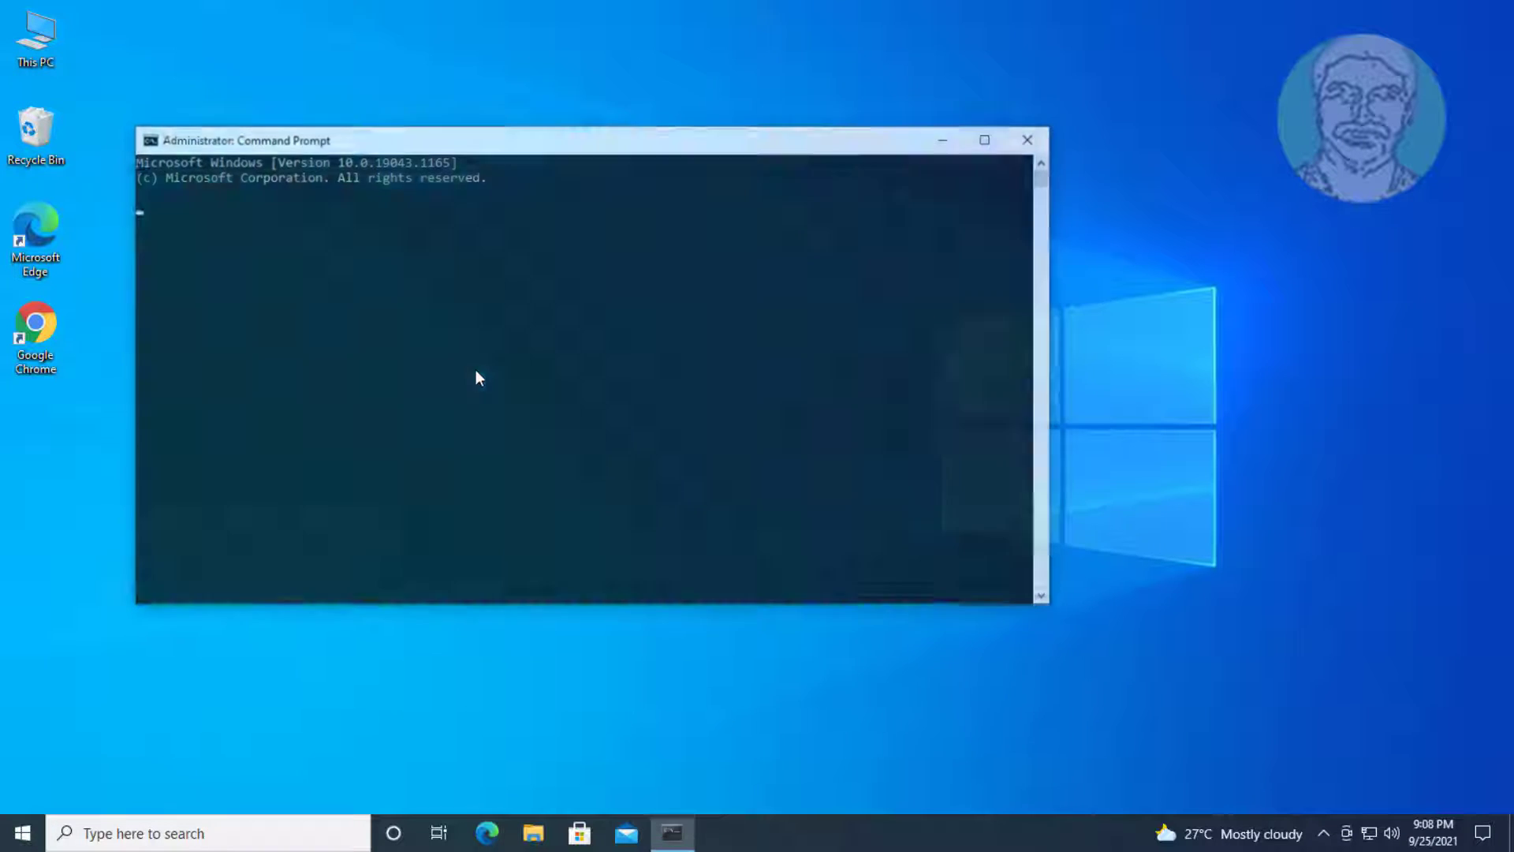
Run wsreset, then close the Microsoft Store it opens and the console
{"action": "type", "text": "wsreset"}
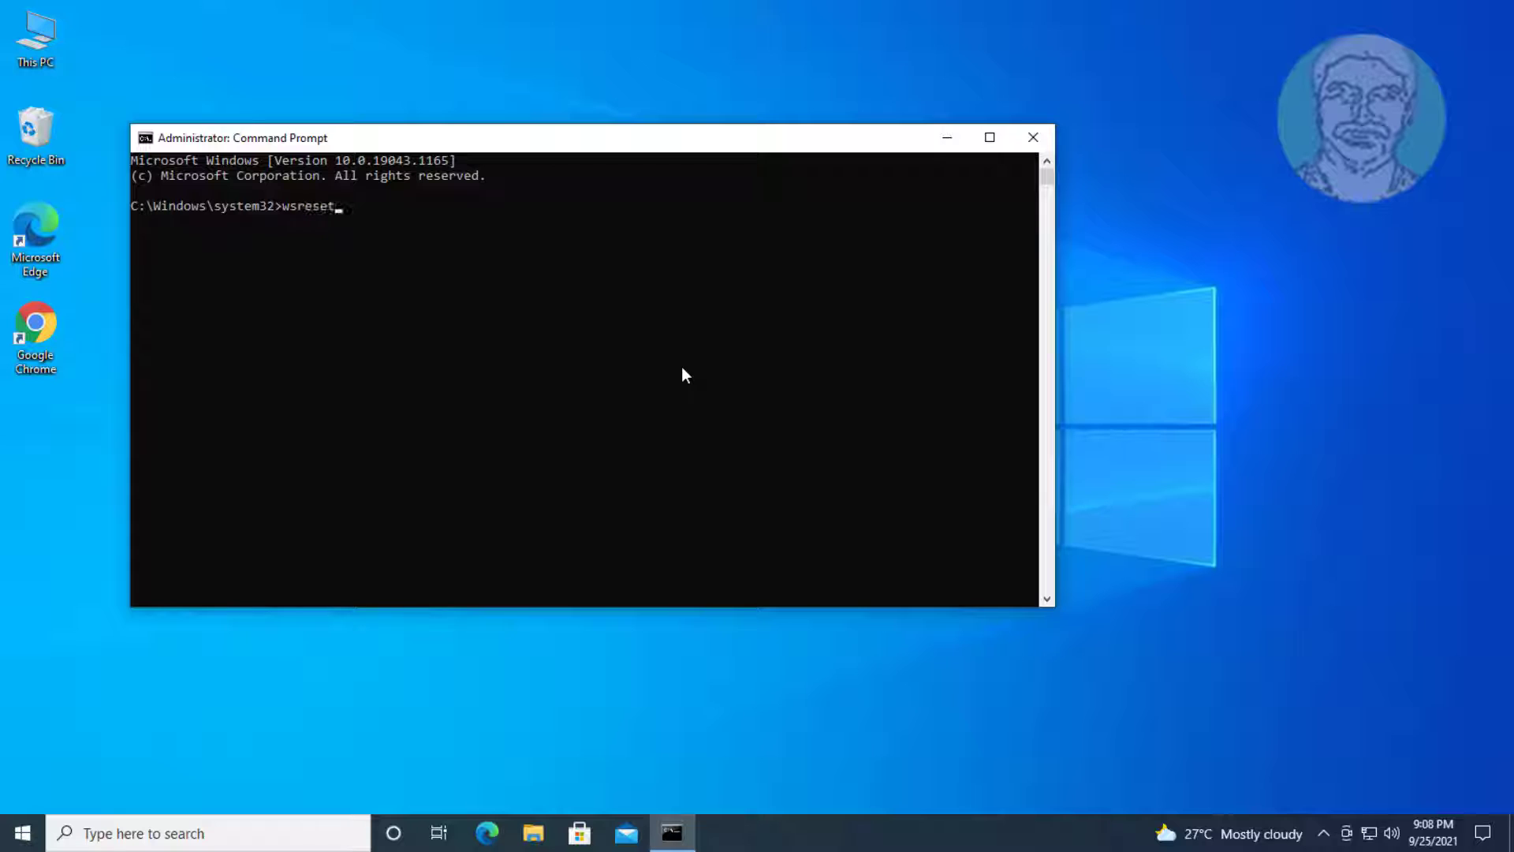
{"action": "key", "text": "Return"}
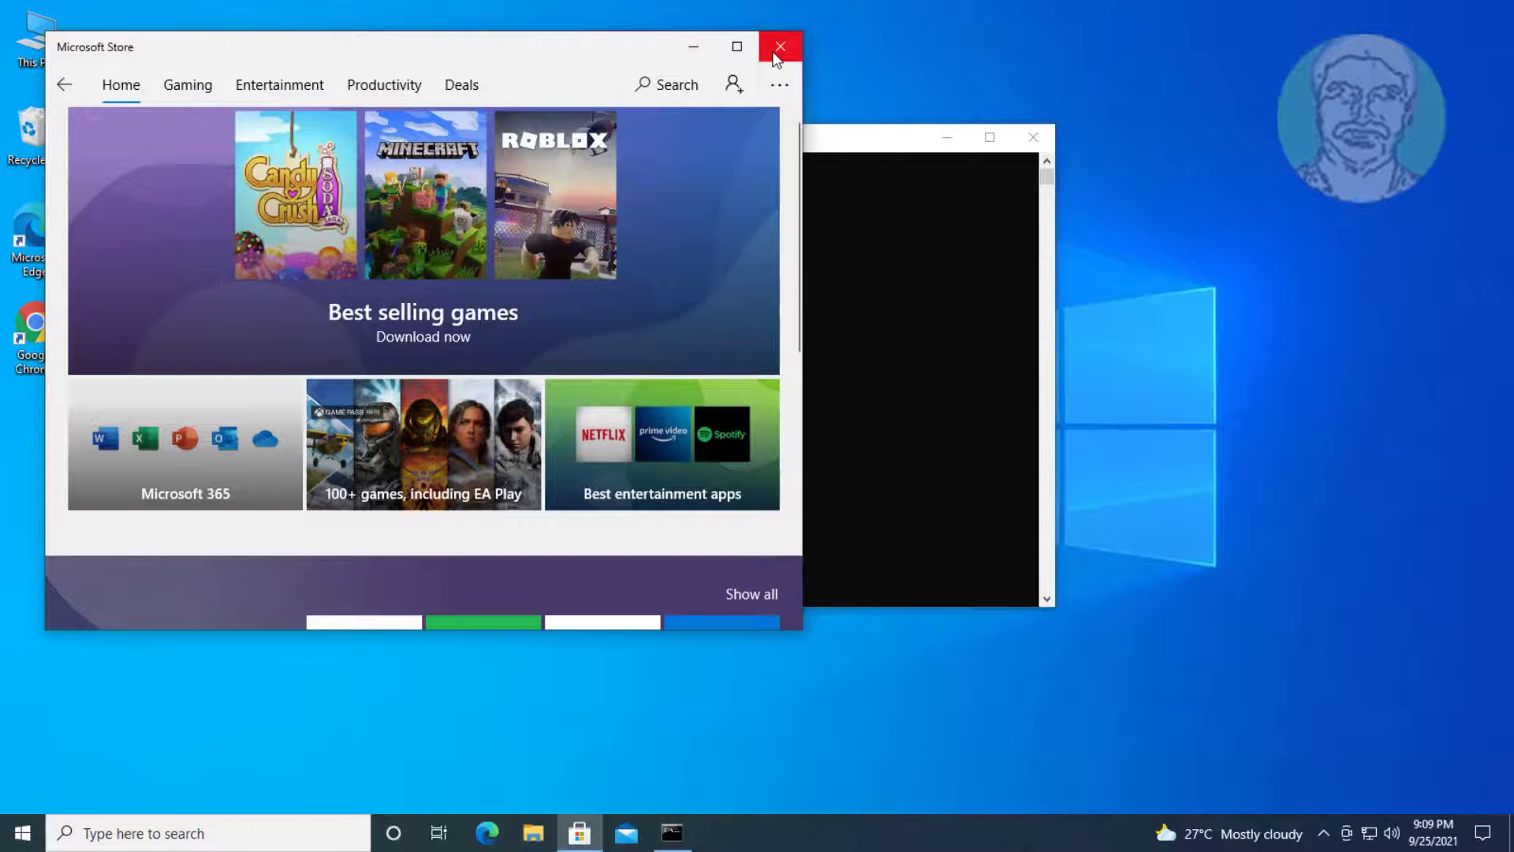
{"action": "left_click", "coordinate": [774, 52]}
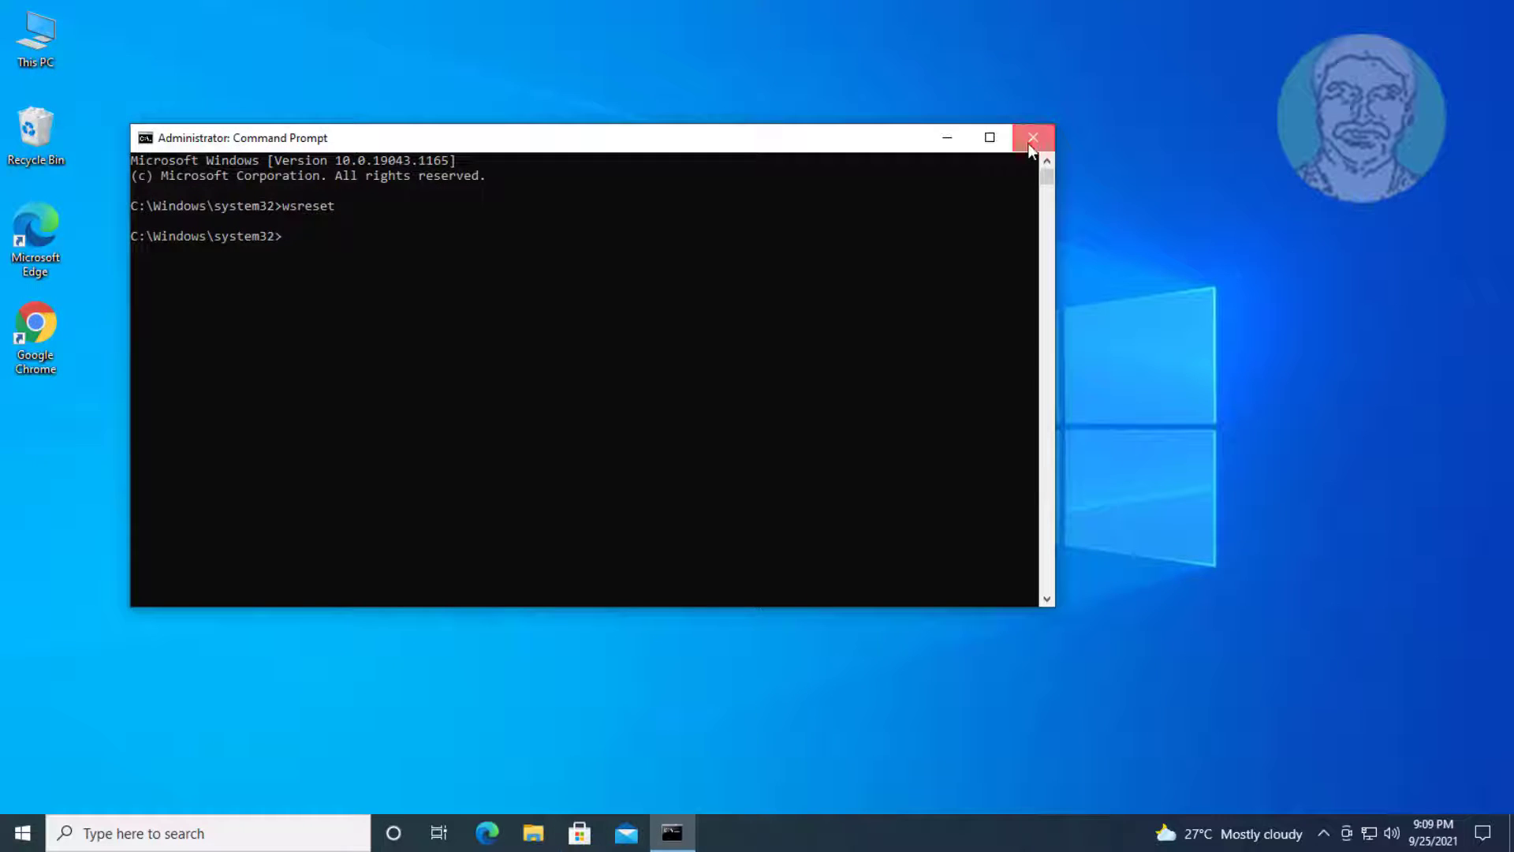
{"action": "left_click", "coordinate": [1035, 136]}
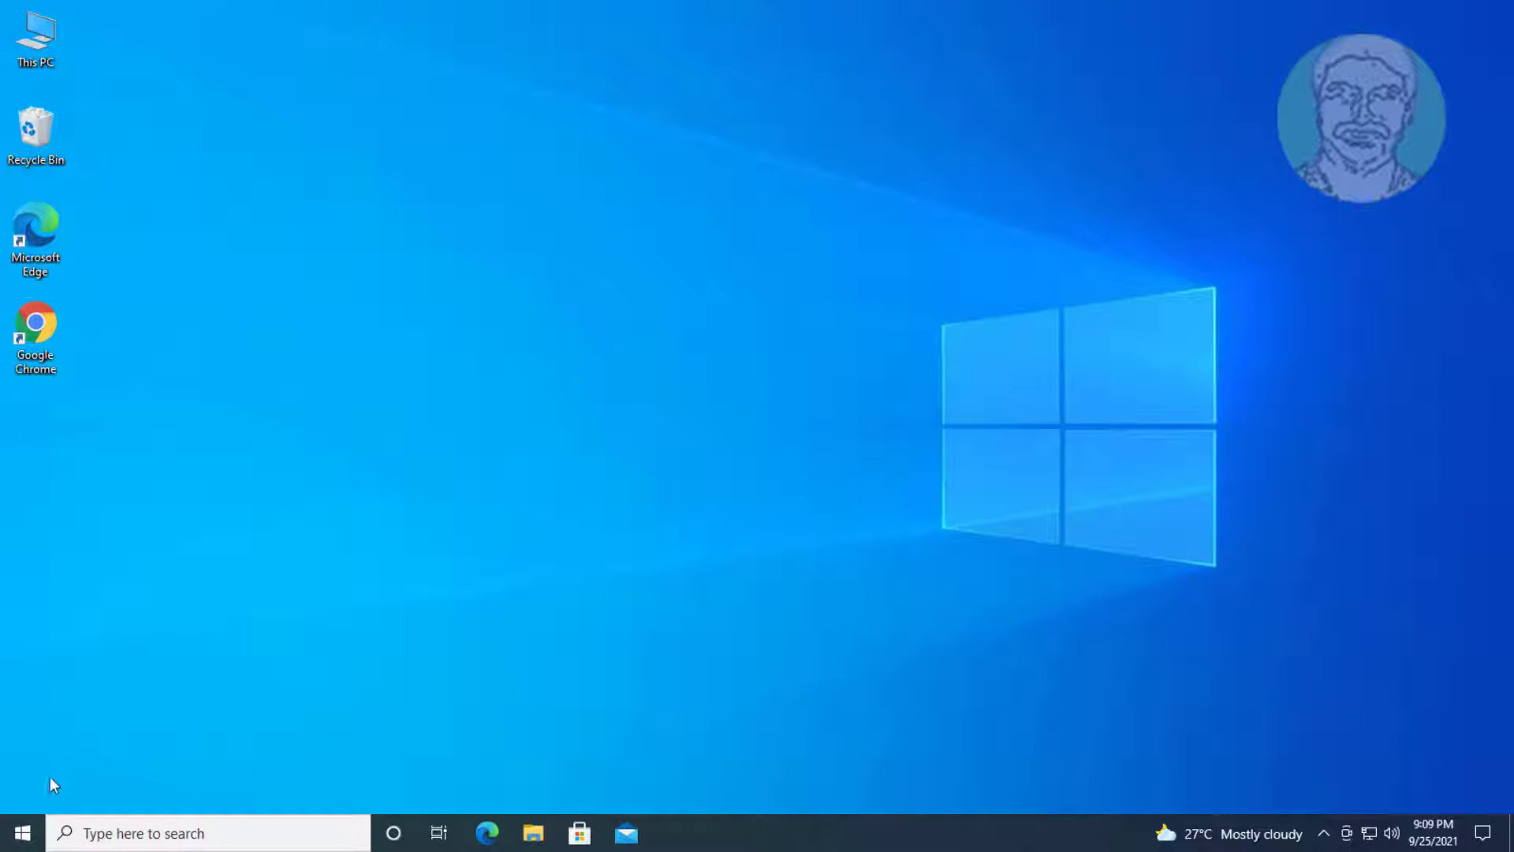
Filter Apps & features by 'store' and expand the Microsoft Store entry
{"action": "left_click", "coordinate": [22, 838]}
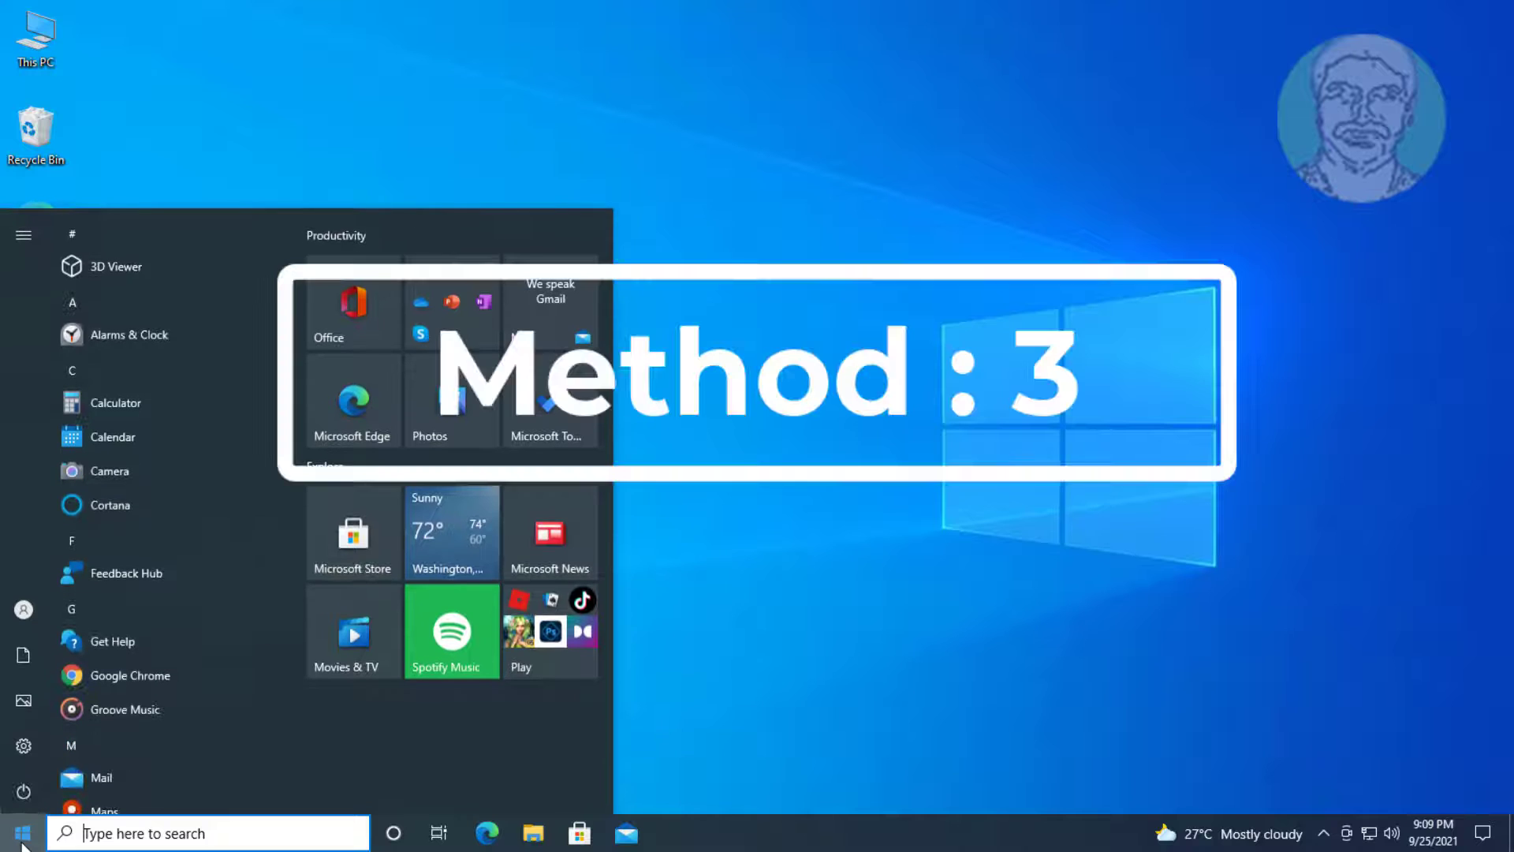
{"action": "left_click", "coordinate": [35, 740]}
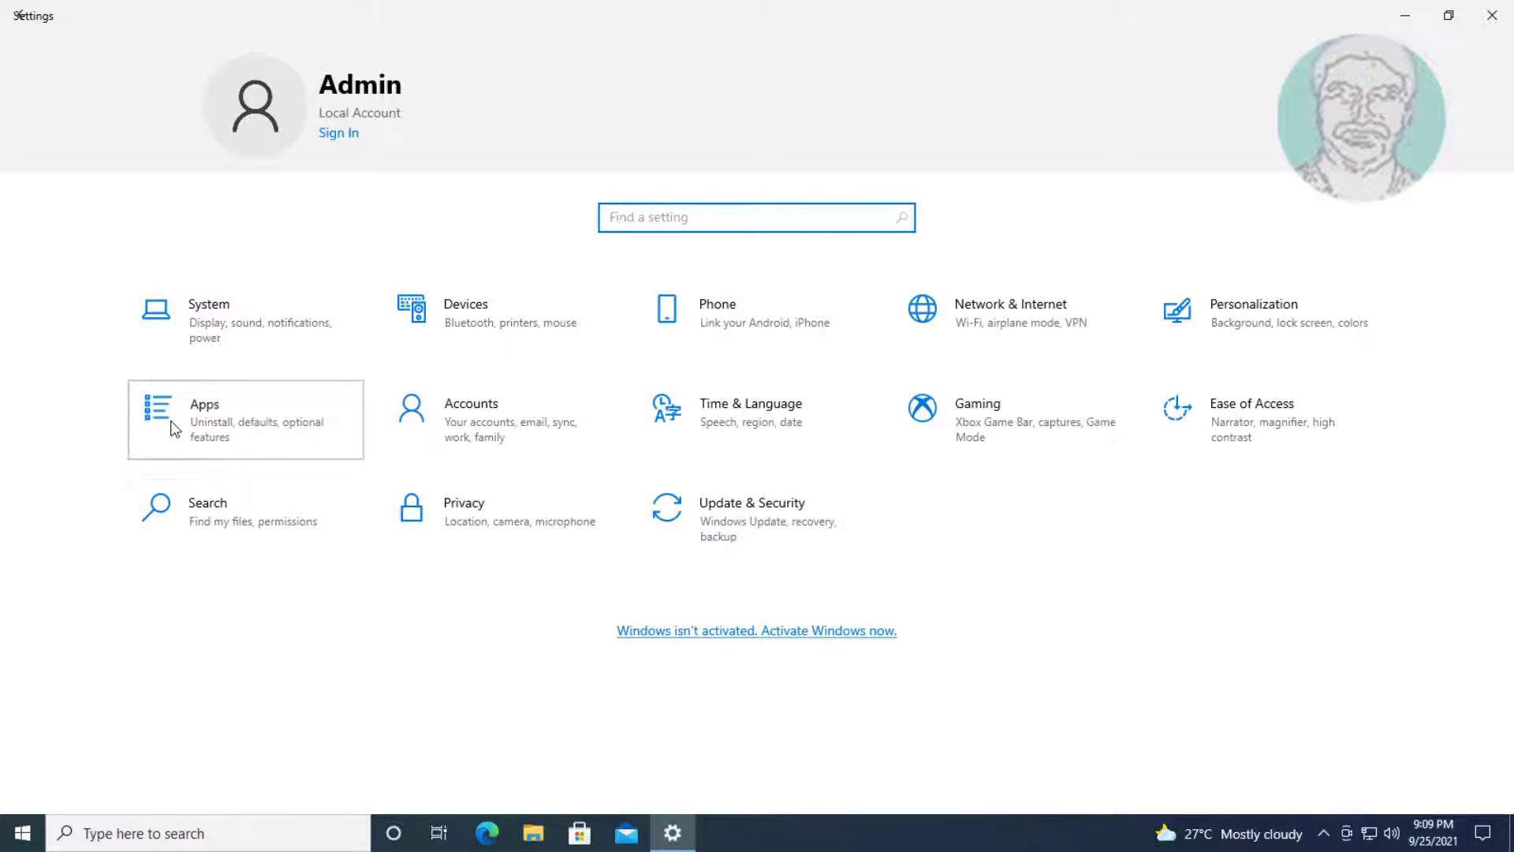
{"action": "left_click", "coordinate": [188, 418]}
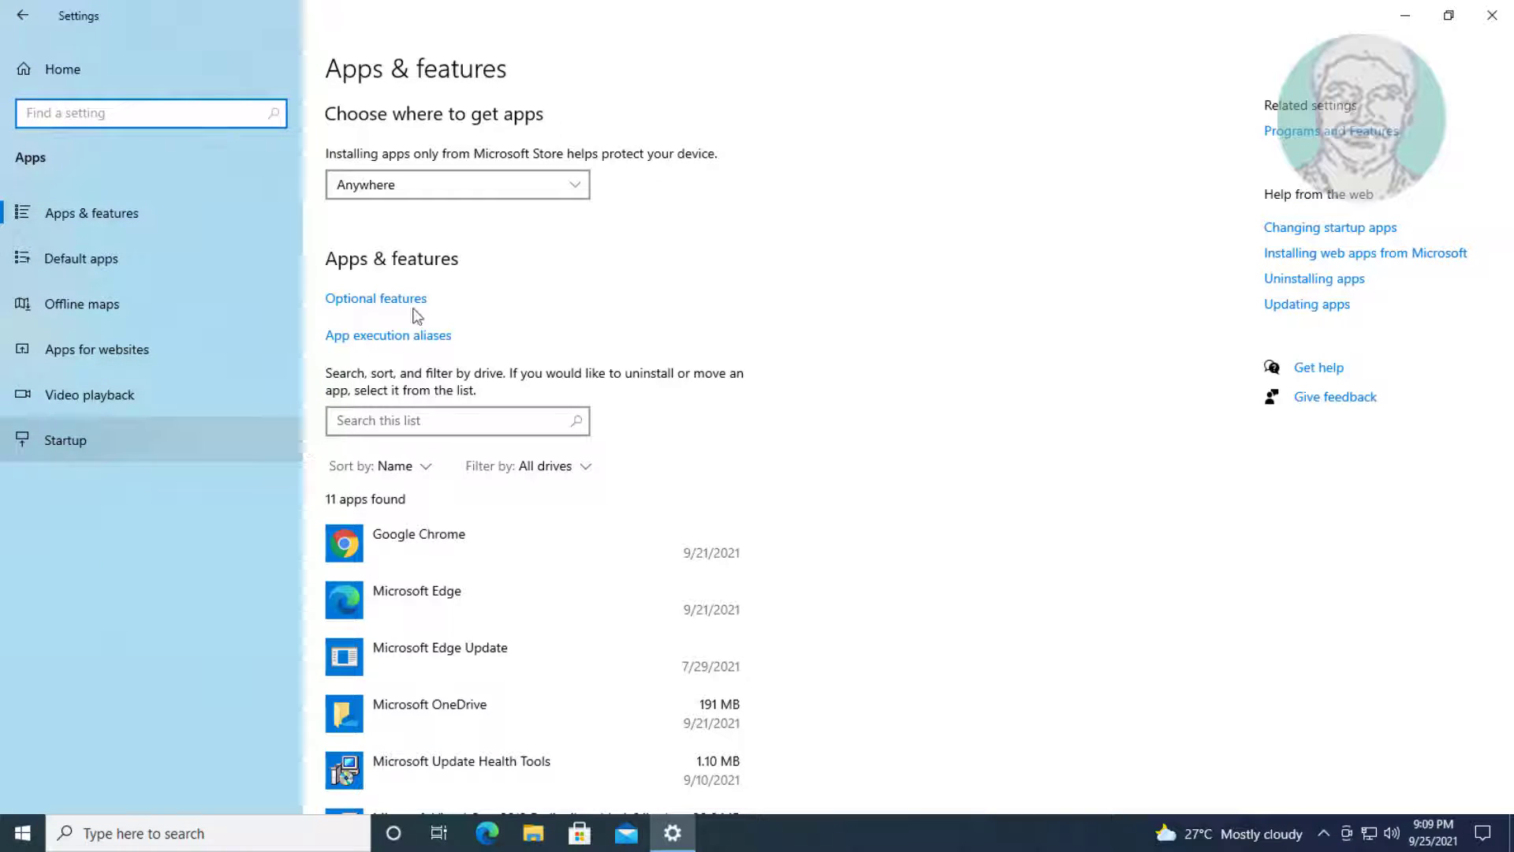
{"action": "left_click", "coordinate": [412, 416]}
{"action": "type", "text": "store"}
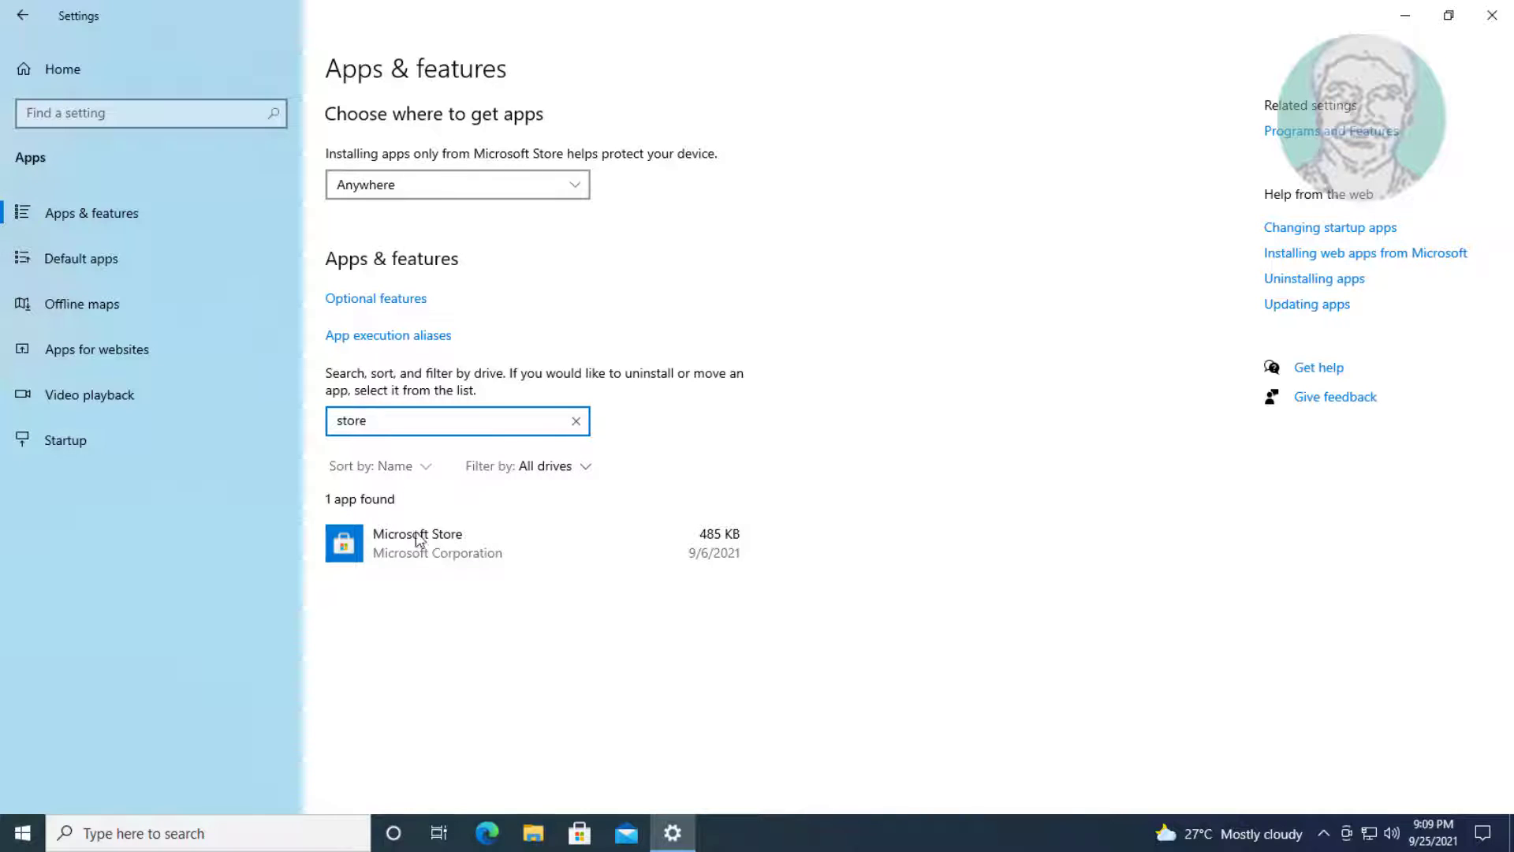
{"action": "left_click", "coordinate": [440, 550]}
Reset Microsoft Store from its Advanced options, confirm, and return to Apps & features
{"action": "left_click", "coordinate": [434, 575]}
{"action": "scroll", "coordinate": [440, 591], "scroll_direction": "down", "scroll_amount": 6}
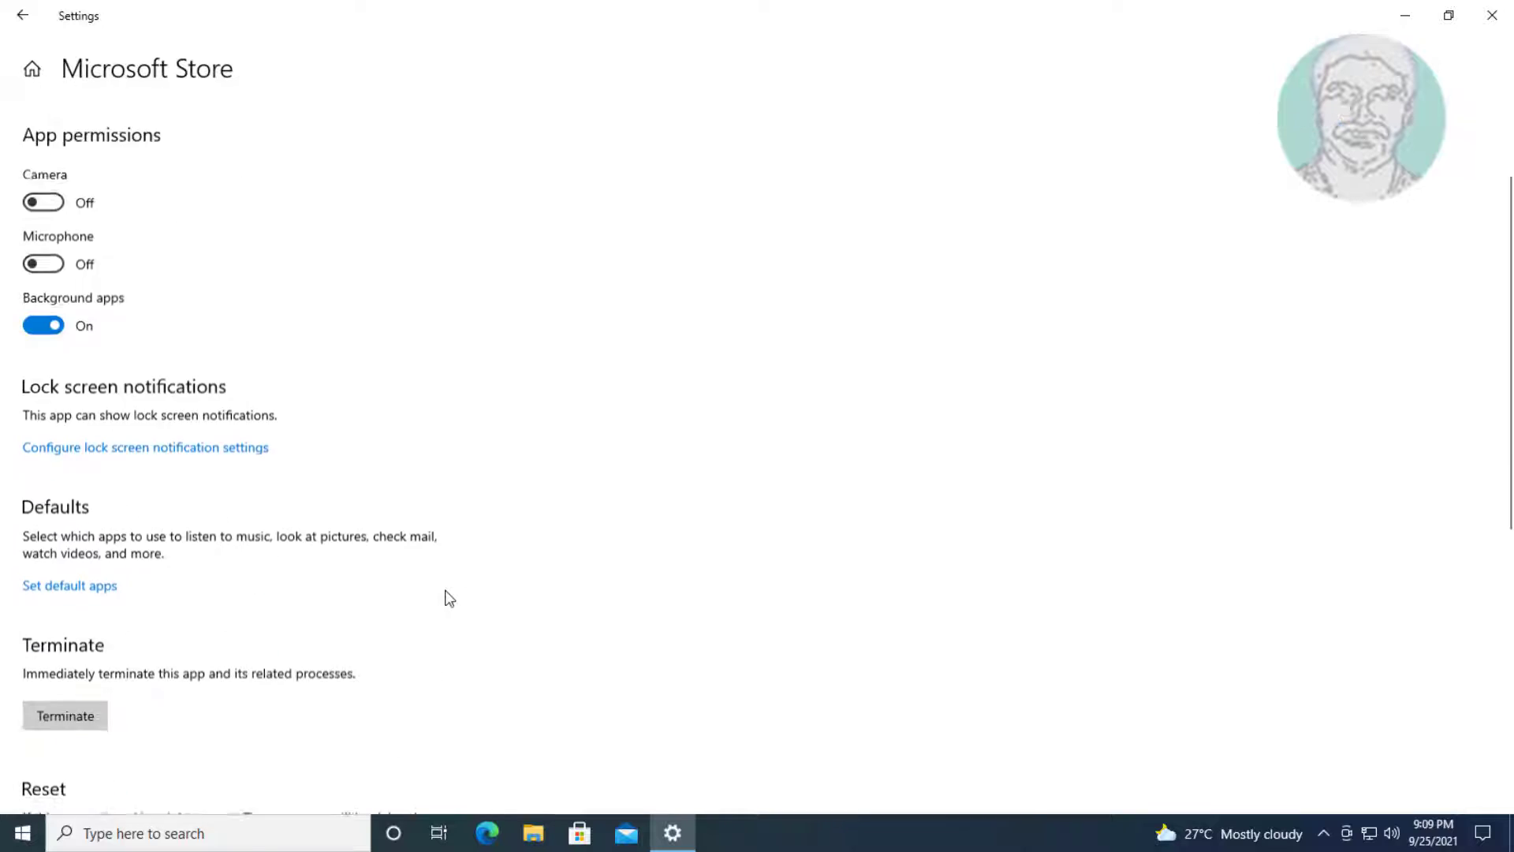
{"action": "scroll", "coordinate": [410, 588], "scroll_direction": "down", "scroll_amount": 3}
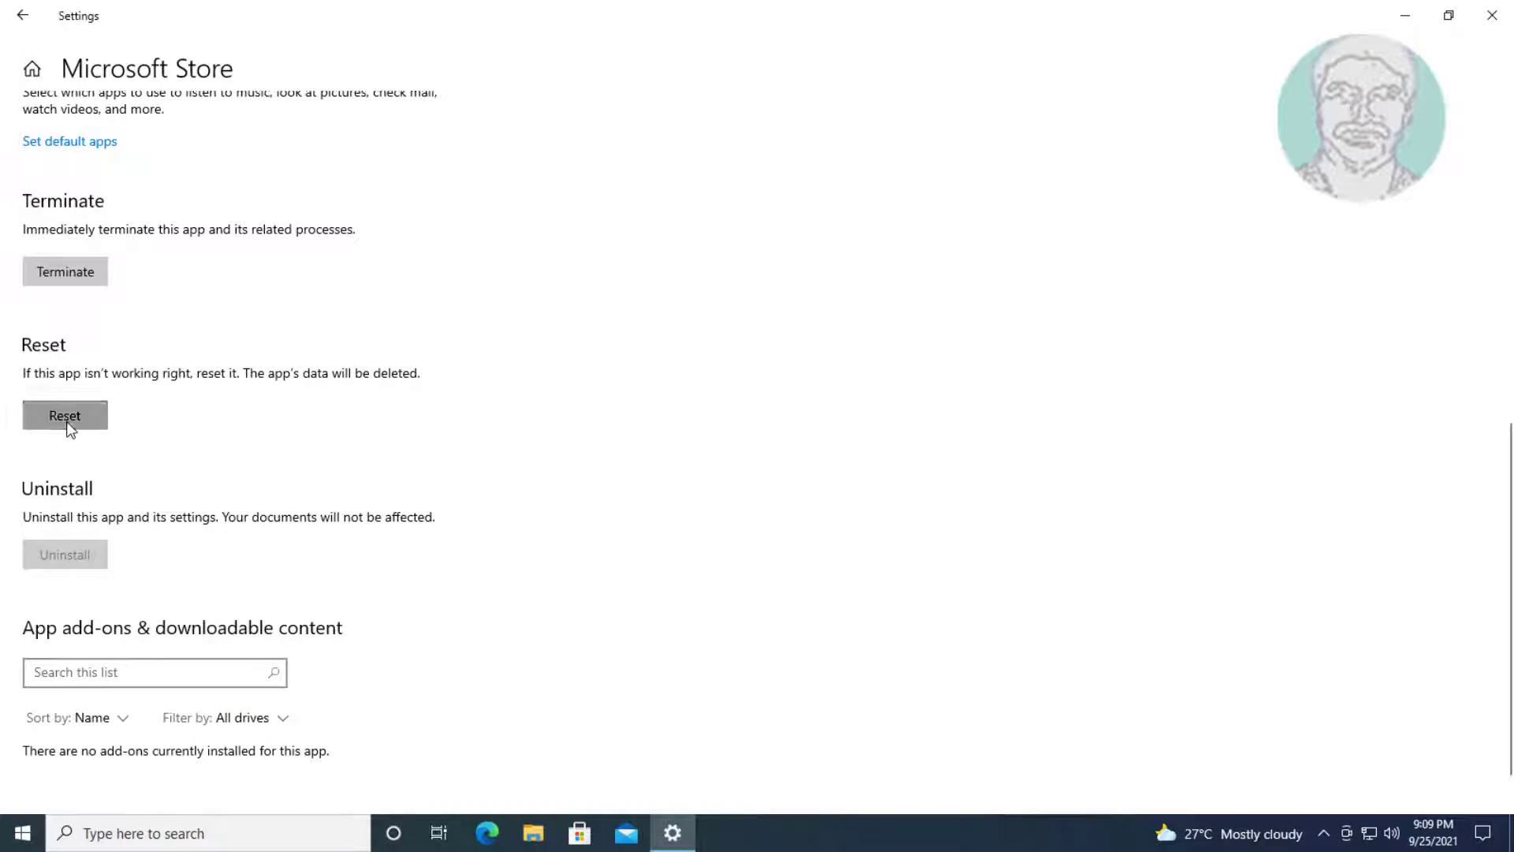
{"action": "left_click", "coordinate": [67, 424]}
{"action": "left_click", "coordinate": [230, 382]}
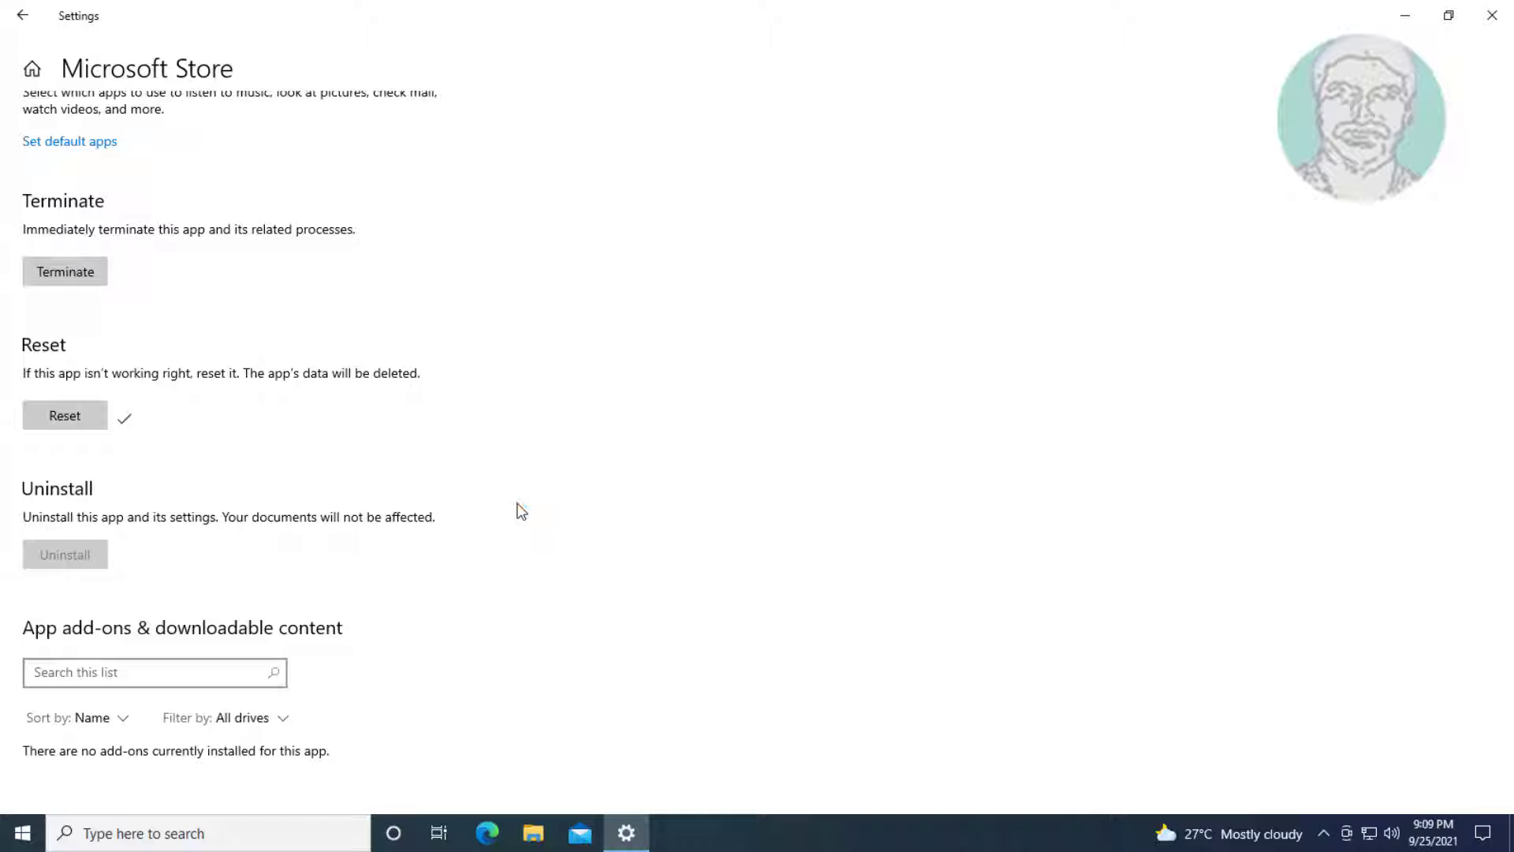
{"action": "left_click", "coordinate": [19, 24]}
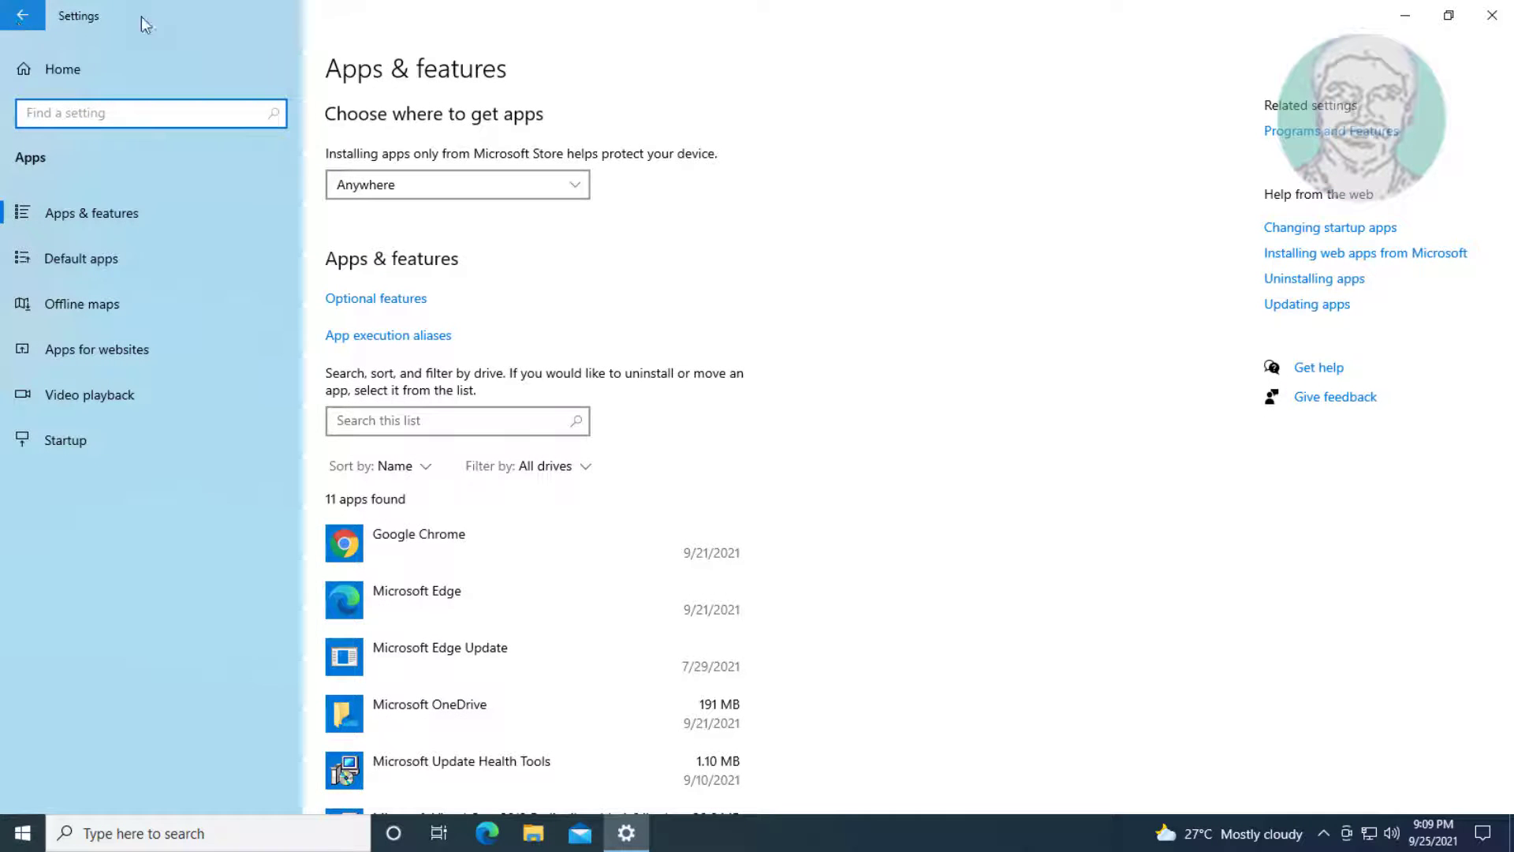
Close Settings and open an elevated Command Prompt ready for typing
{"action": "left_click", "coordinate": [1493, 15]}
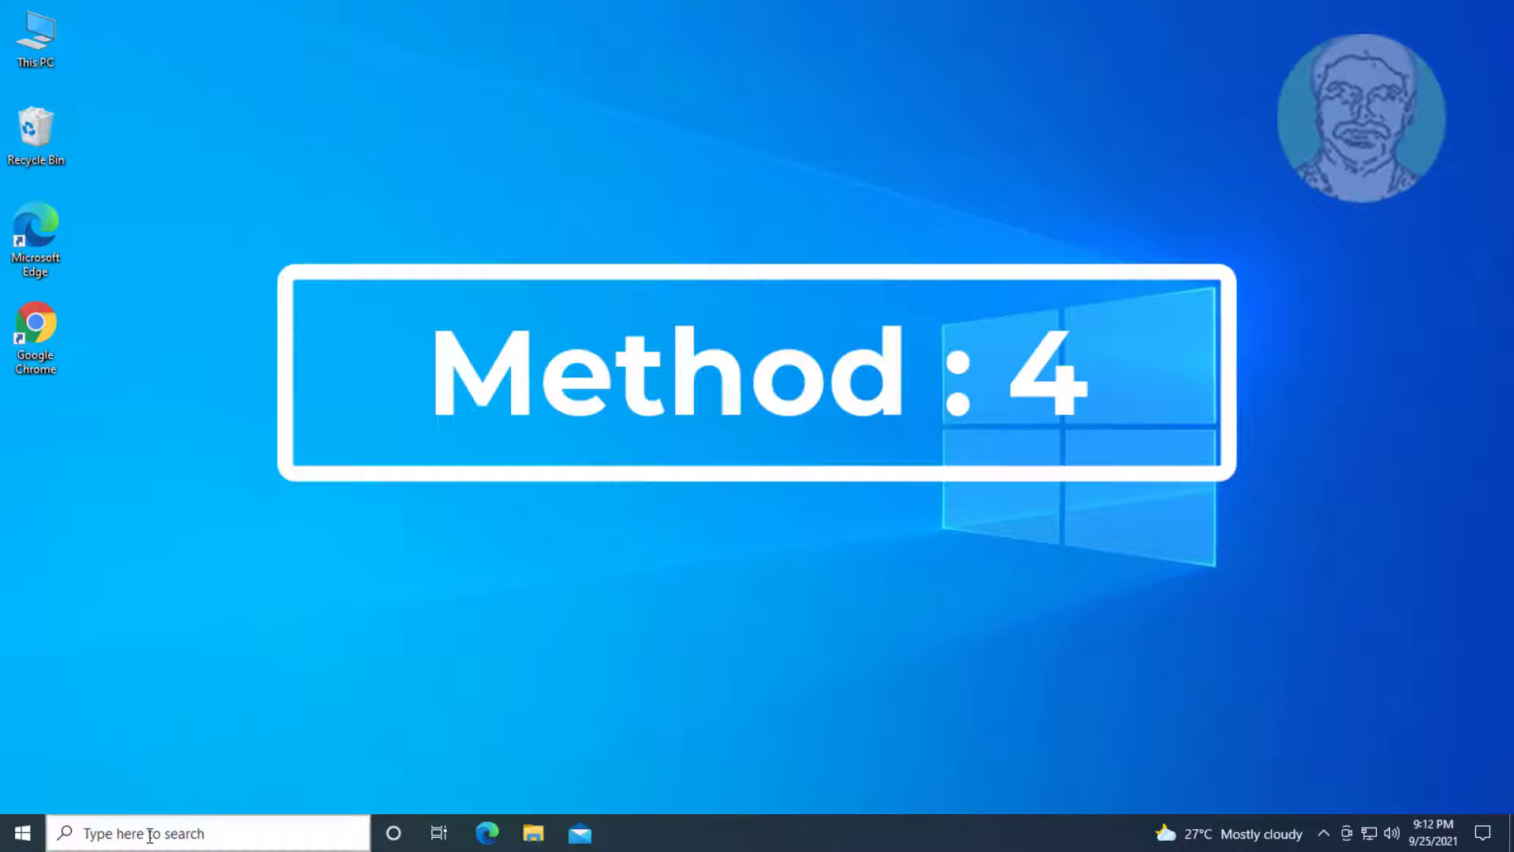
{"action": "left_click", "coordinate": [150, 834]}
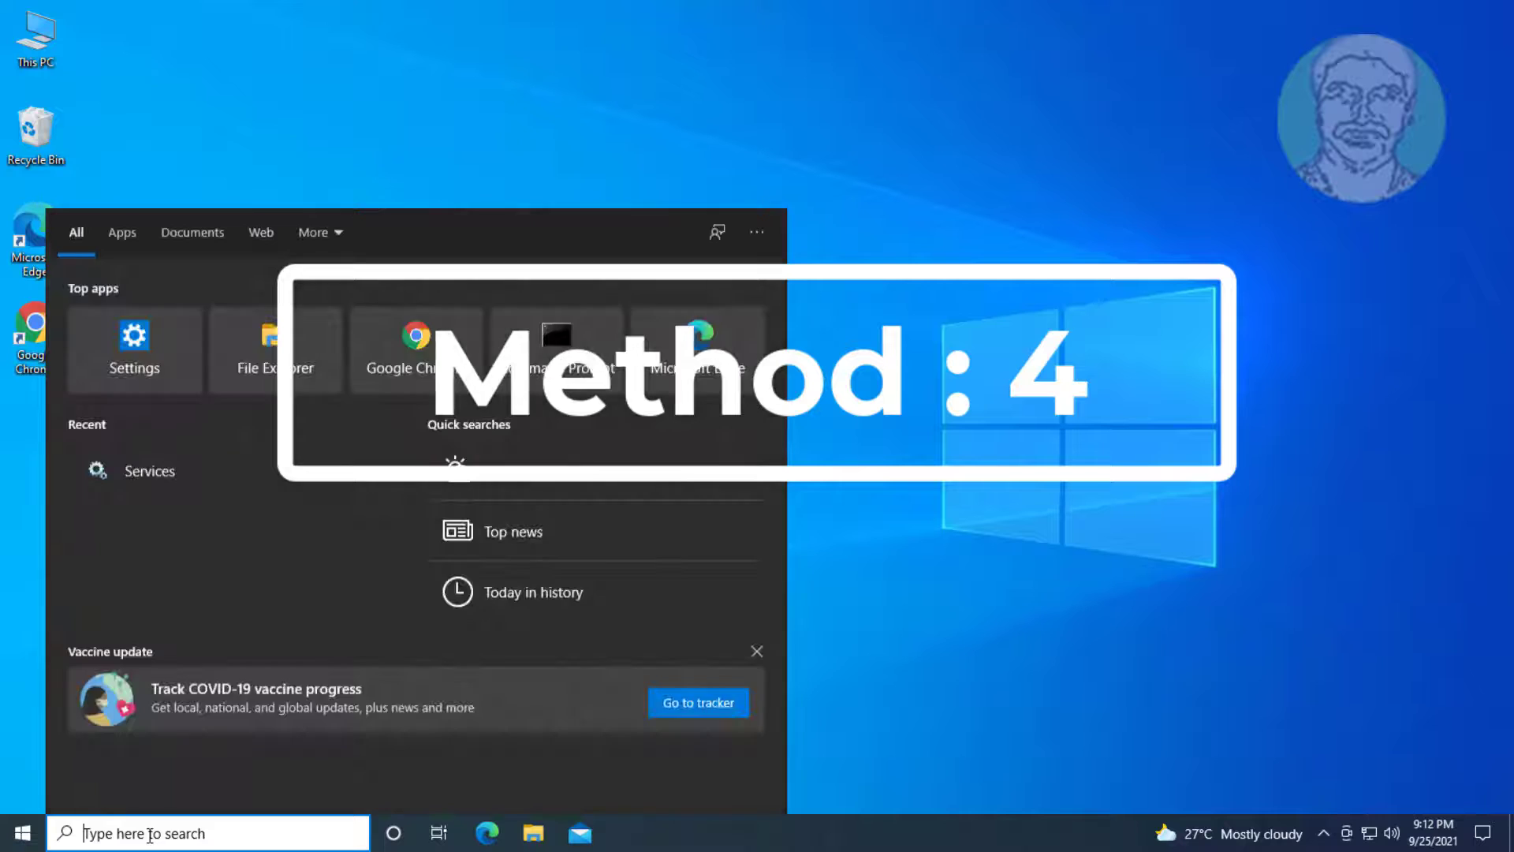
{"action": "type", "text": "cmd"}
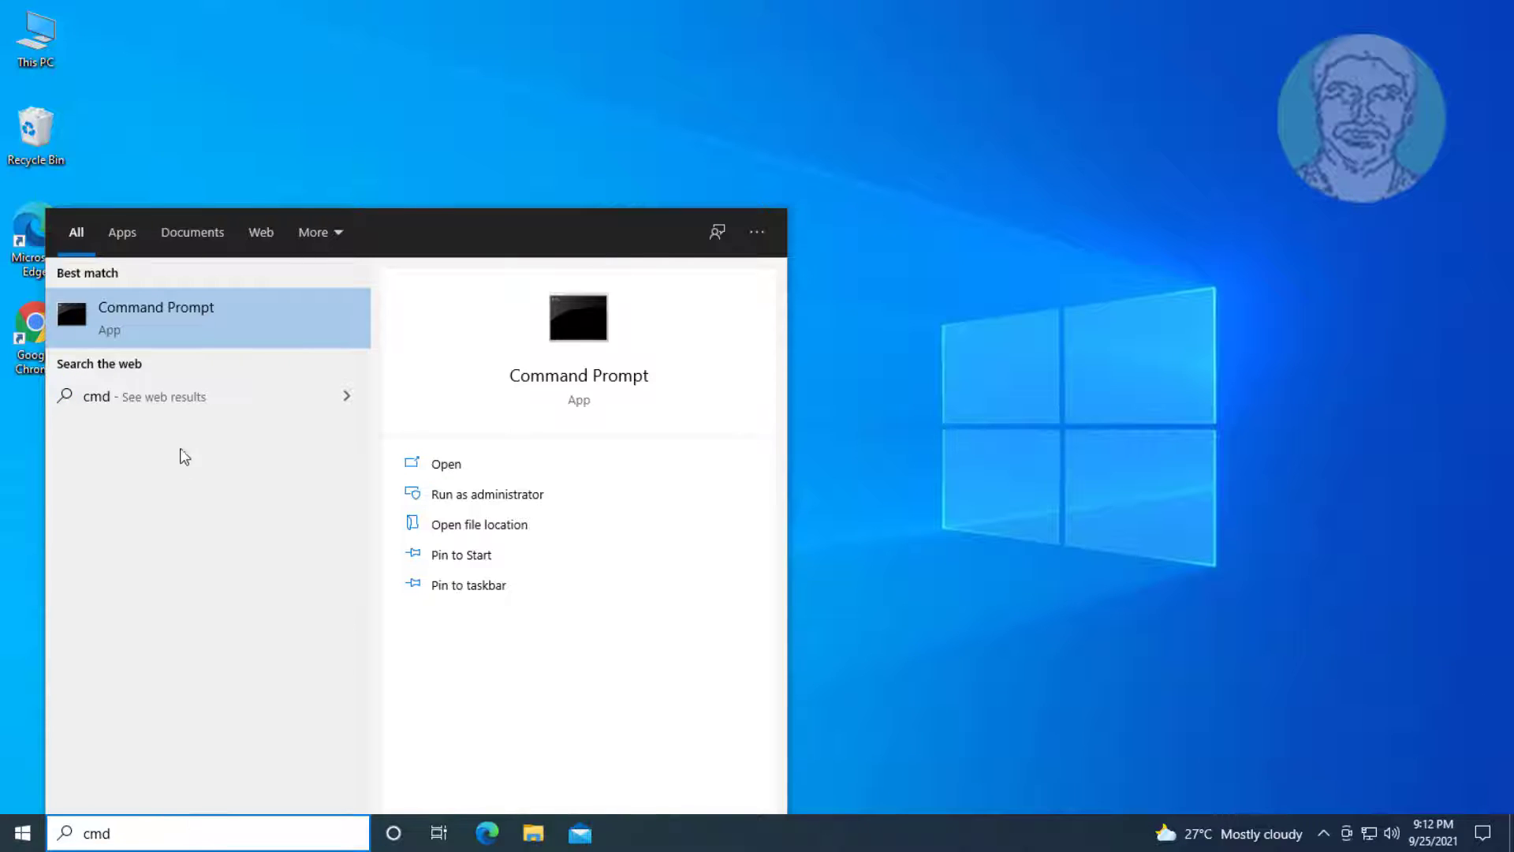
{"action": "right_click", "coordinate": [194, 323]}
{"action": "left_click", "coordinate": [251, 342]}
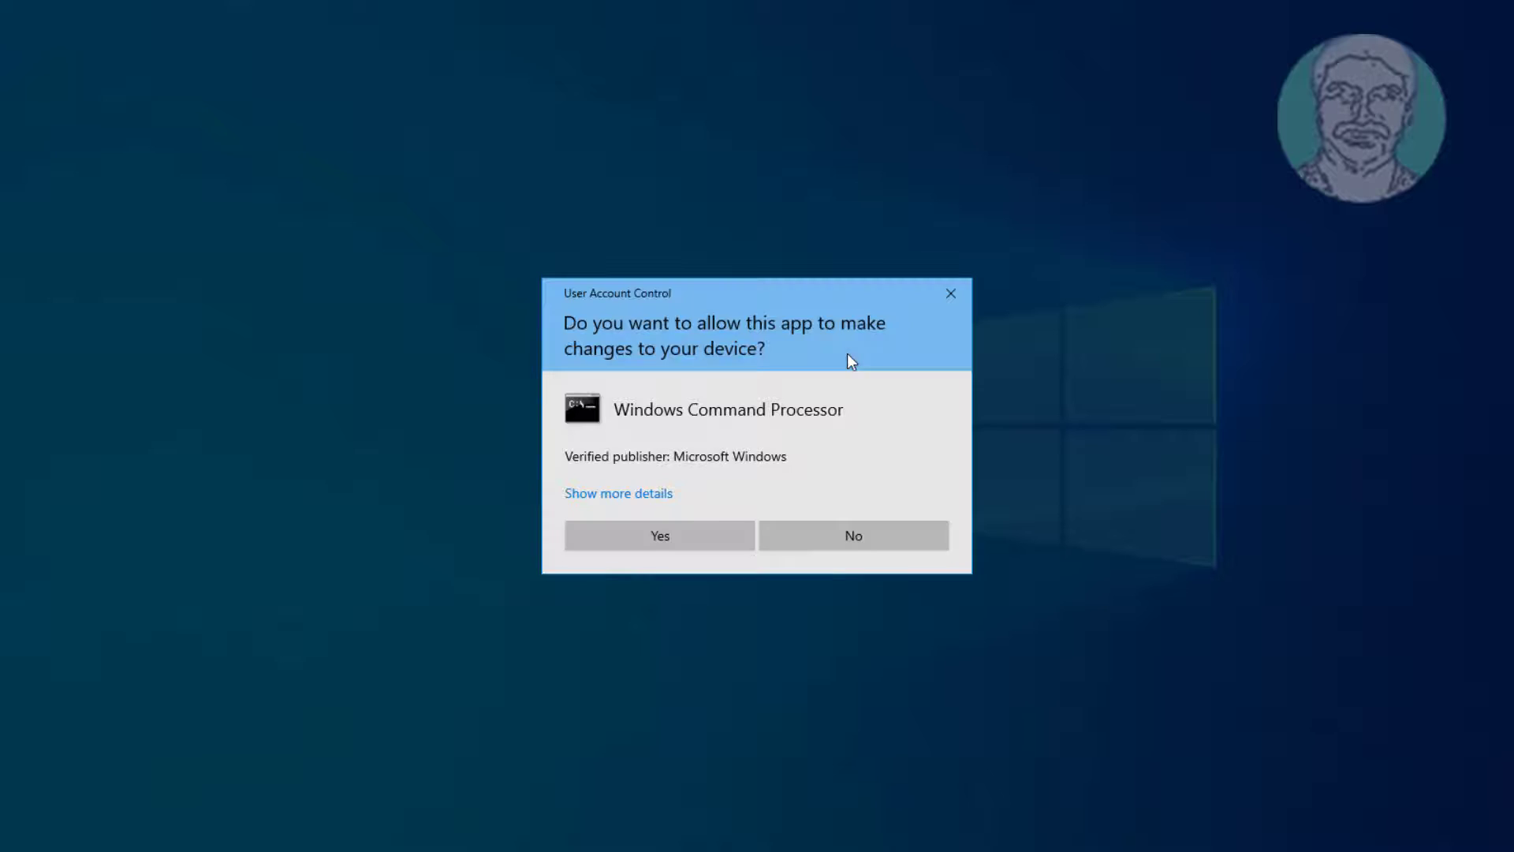
{"action": "left_click", "coordinate": [689, 533]}
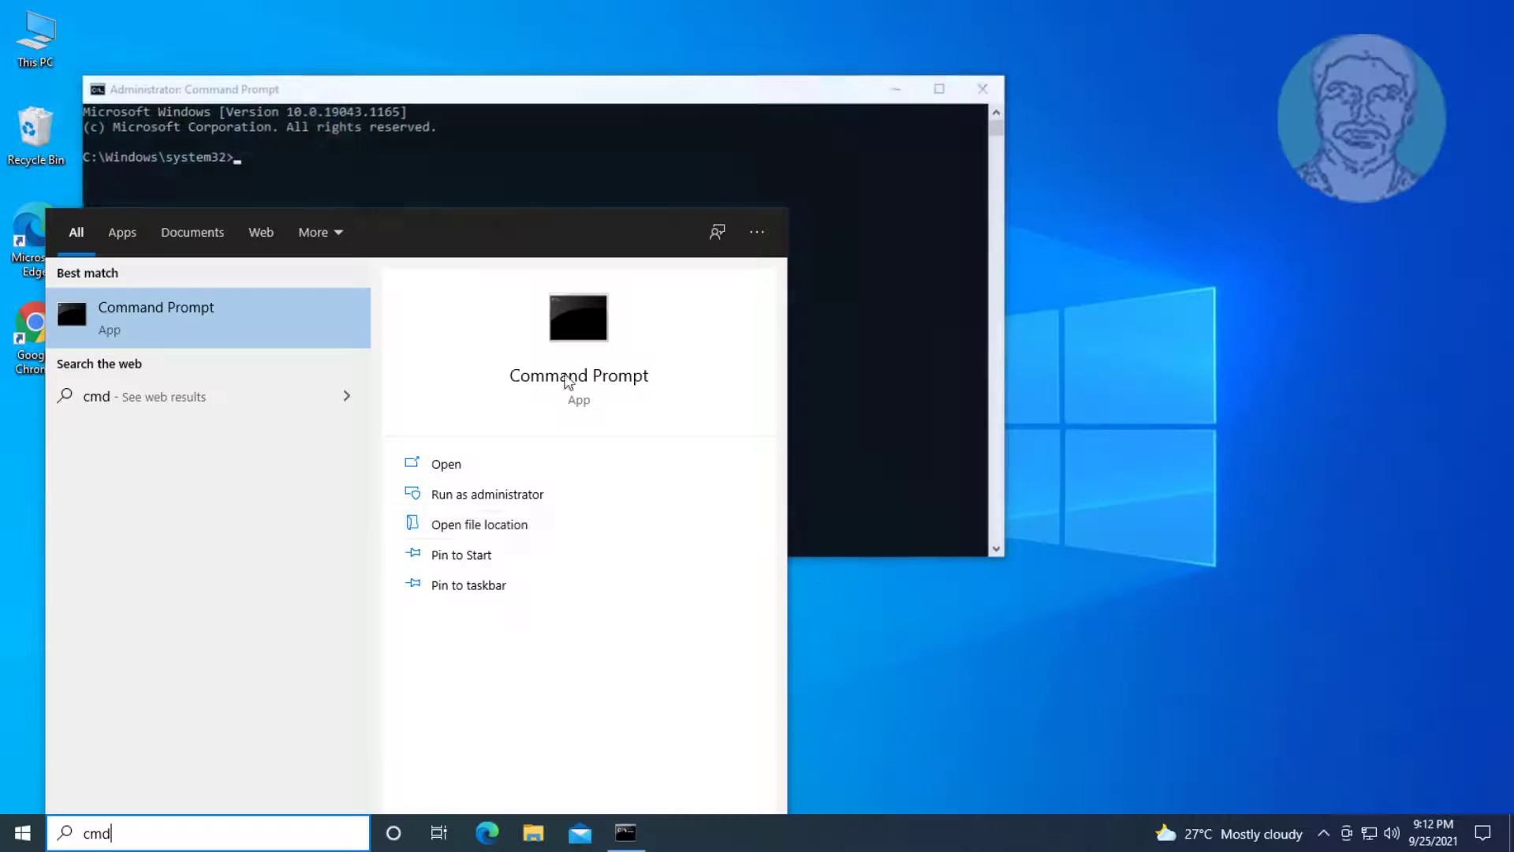
{"action": "left_click", "coordinate": [872, 368]}
{"action": "key", "text": "Escape"}
Run net stop wuauserv, net stop bits and net stop cryptsvc
{"action": "type", "text": "net stop"}
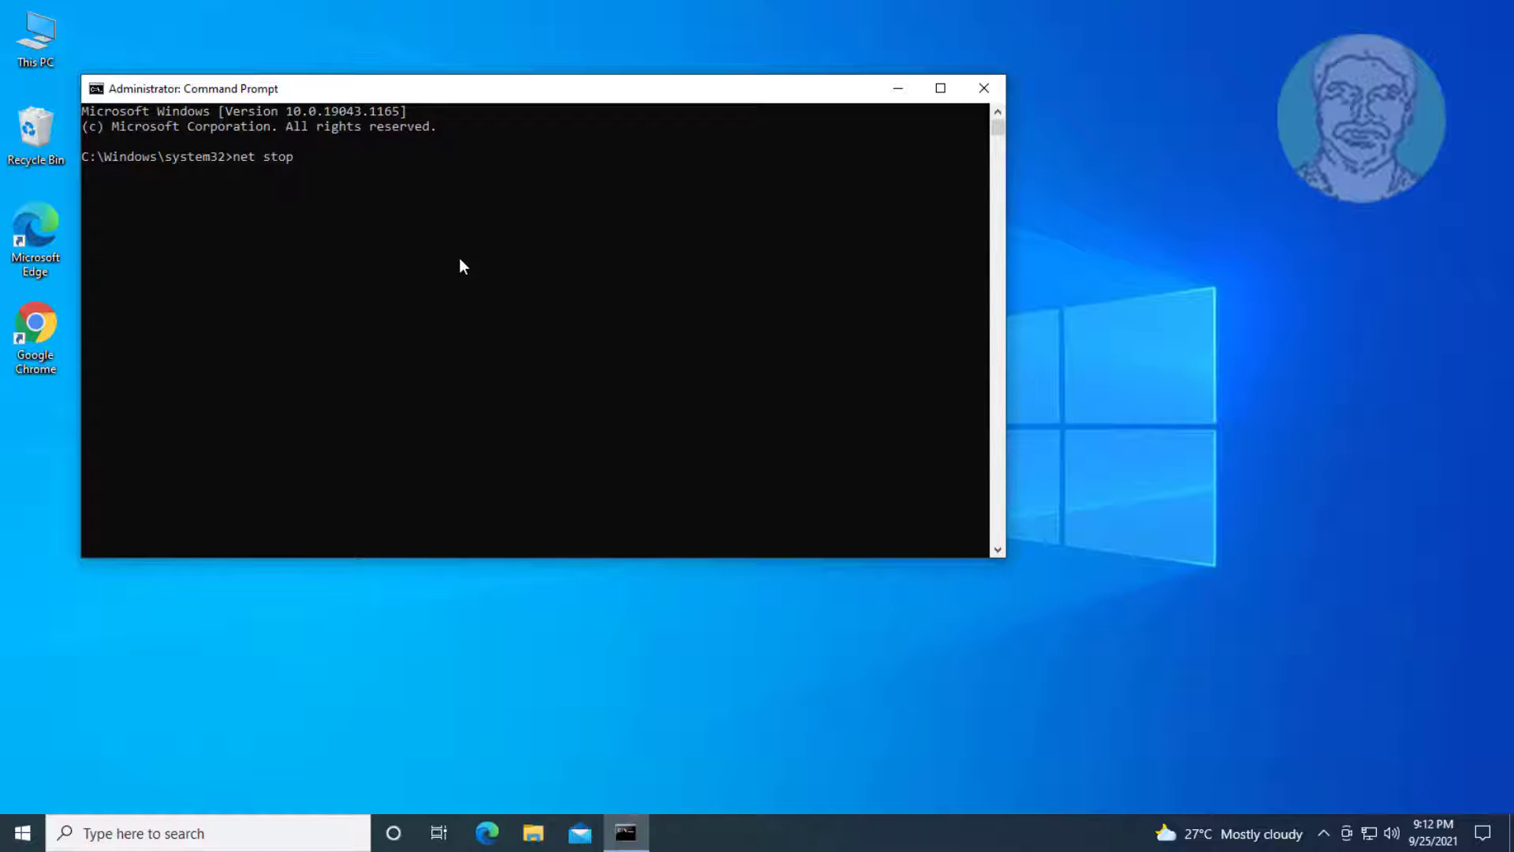
{"action": "type", "text": " wuauserv"}
{"action": "key", "text": "Return"}
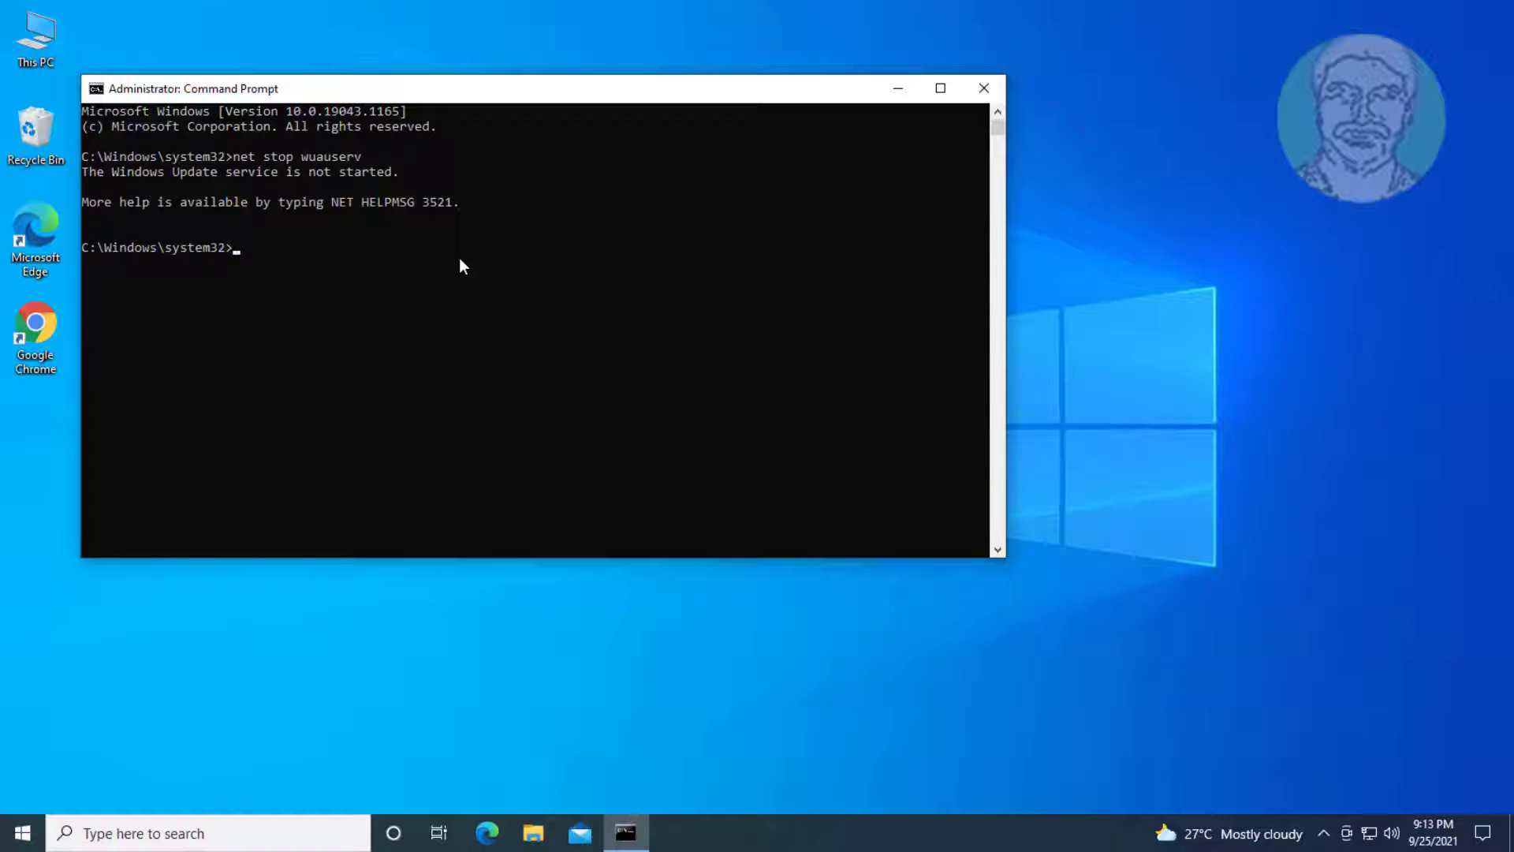
{"action": "type", "text": "net stop bits"}
{"action": "key", "text": "Return"}
{"action": "type", "text": "net stop cryptsvc"}
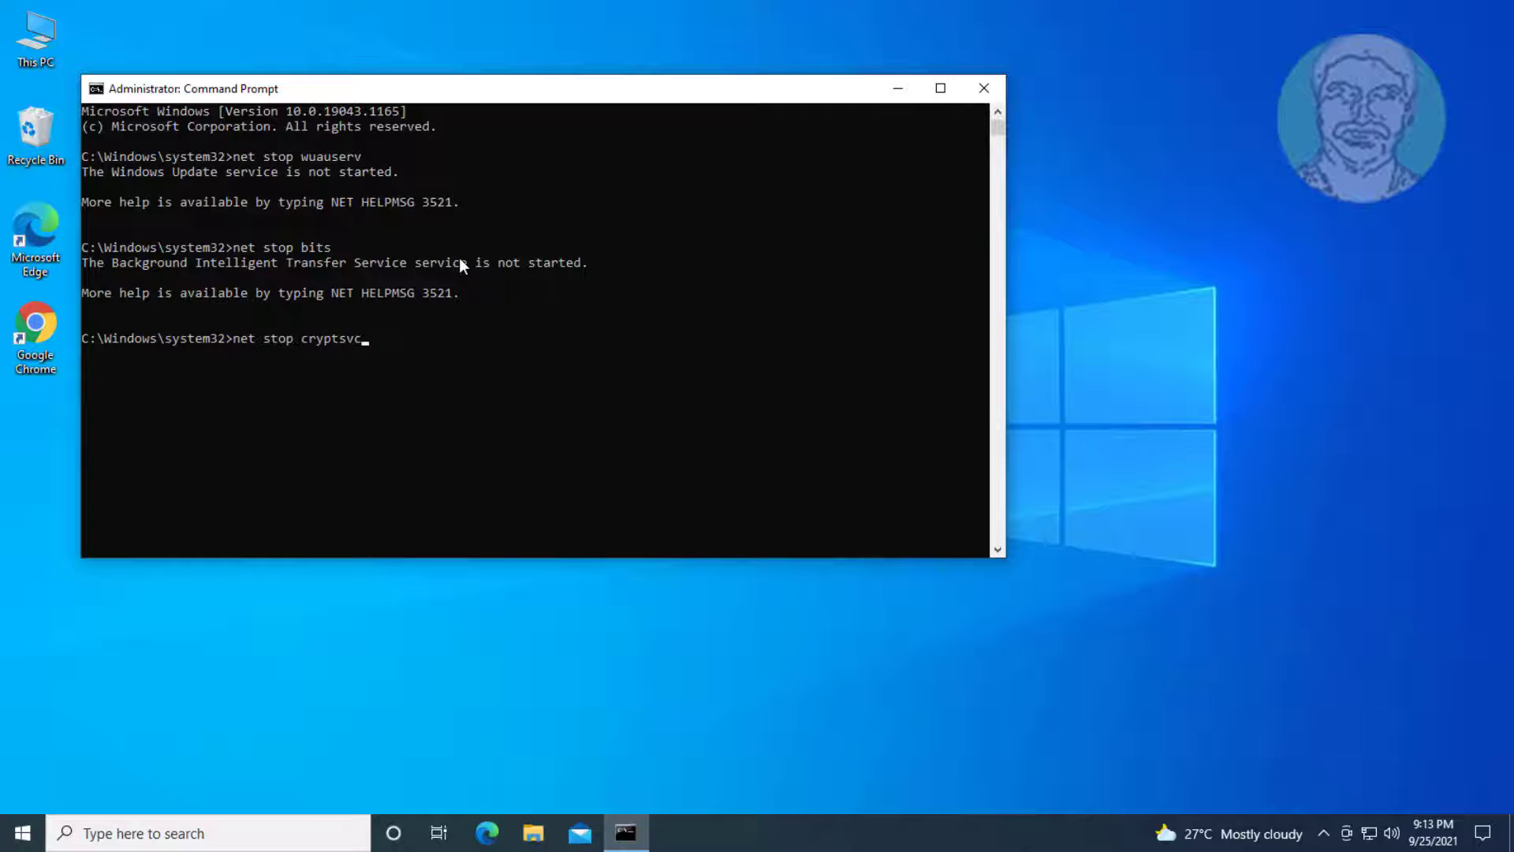
{"action": "key", "text": "Return"}
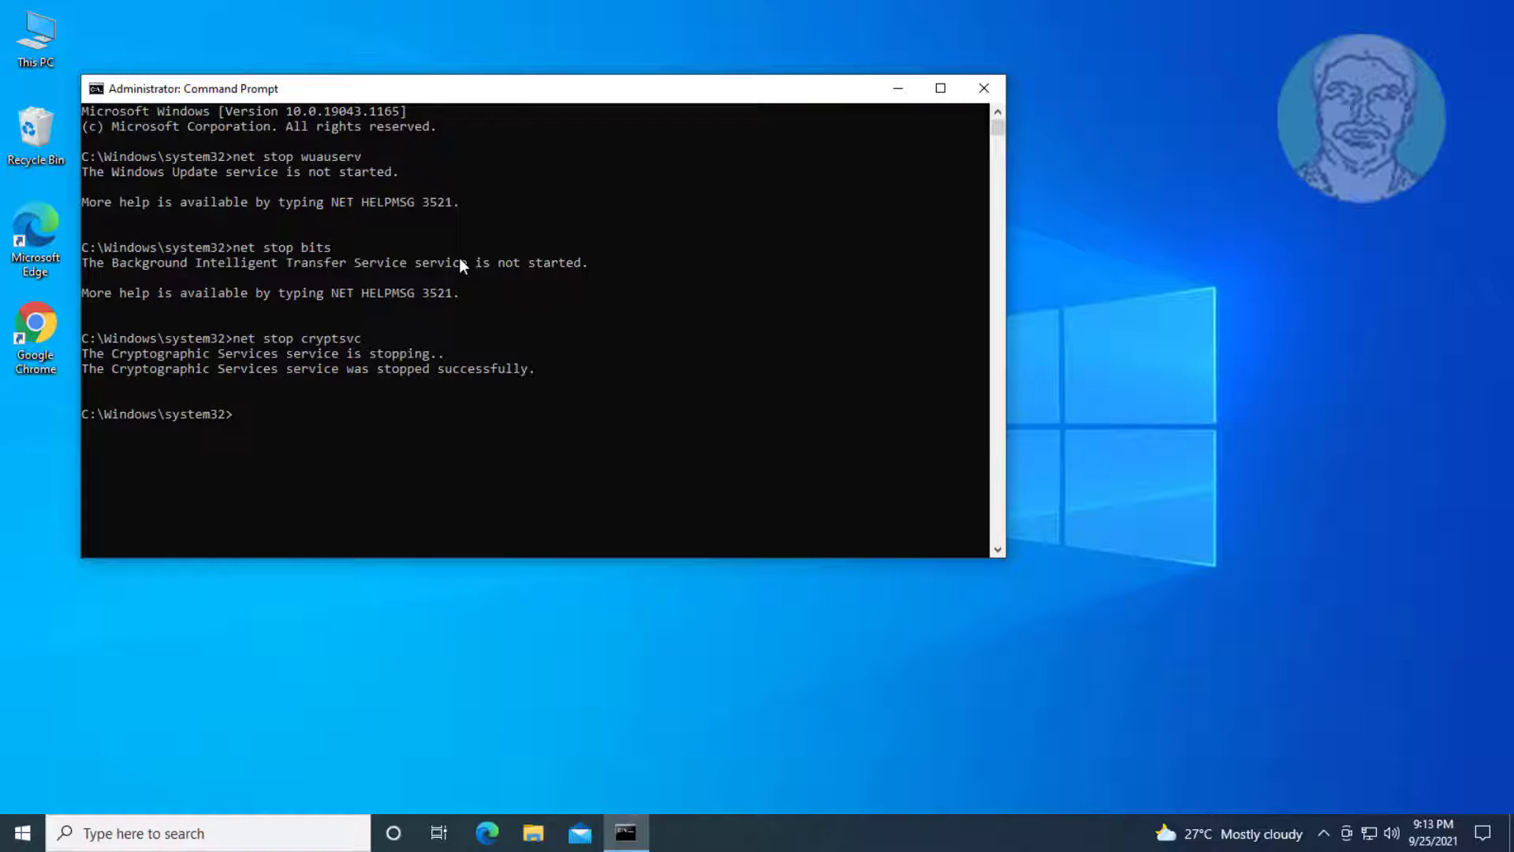
Rename c:\windows\softwaredistribution to softwaredistribution.old and type the catroot2-to-catroot2.old rename
{"action": "type", "text": "ren c:\\windows\\softwaredistribution software"}
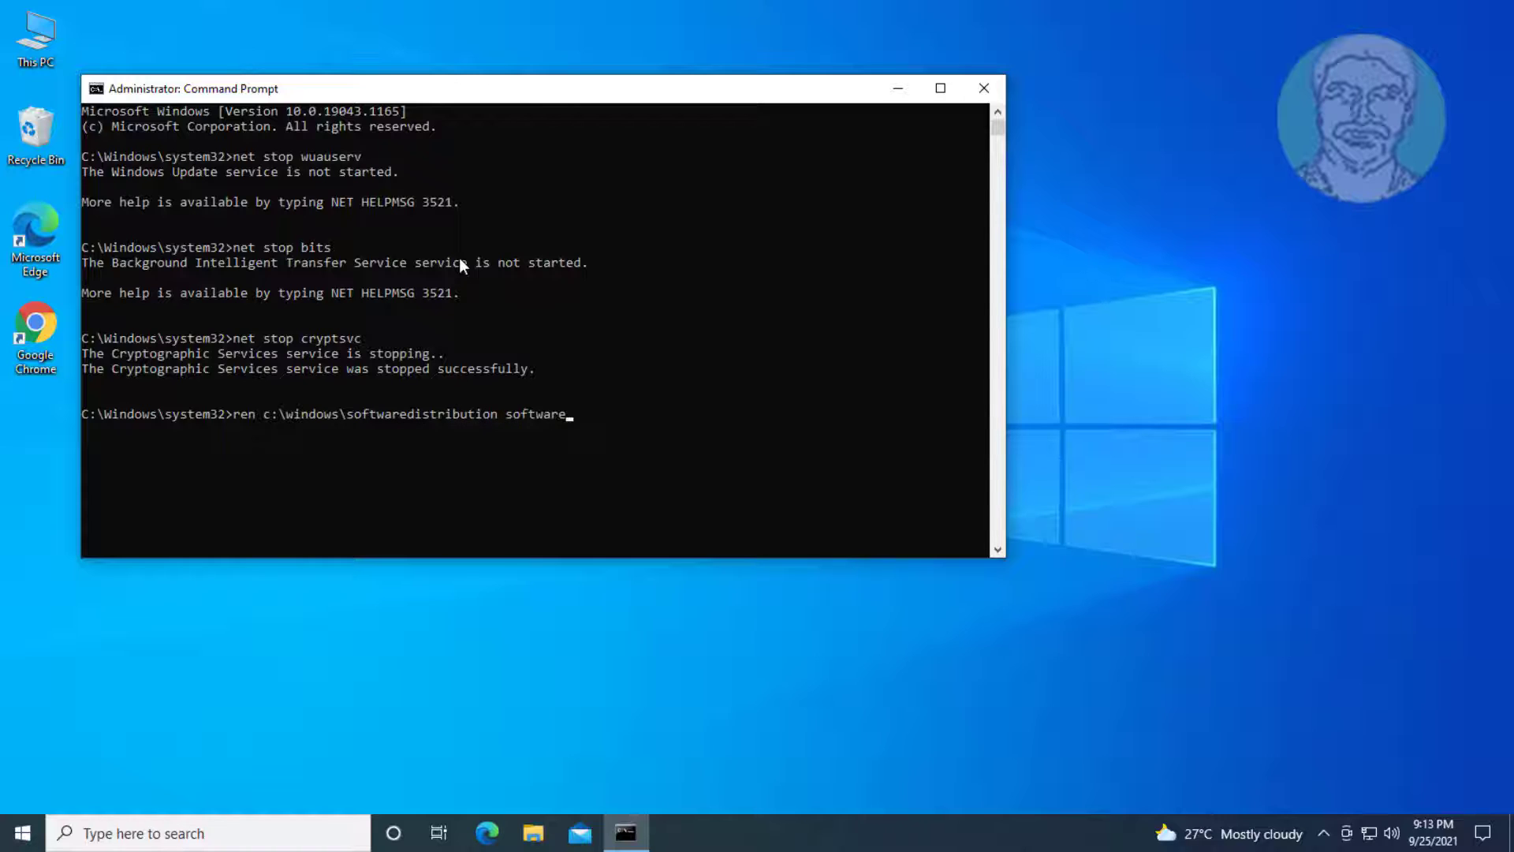
{"action": "type", "text": "distribution.old"}
{"action": "key", "text": "Return"}
{"action": "type", "text": "c"}
{"action": "key", "text": "BackSpace"}
Rename catroot2 to catroot2.old, then start the wuauserv, bits and cryptsvc services
{"action": "type", "text": "ren c:"}
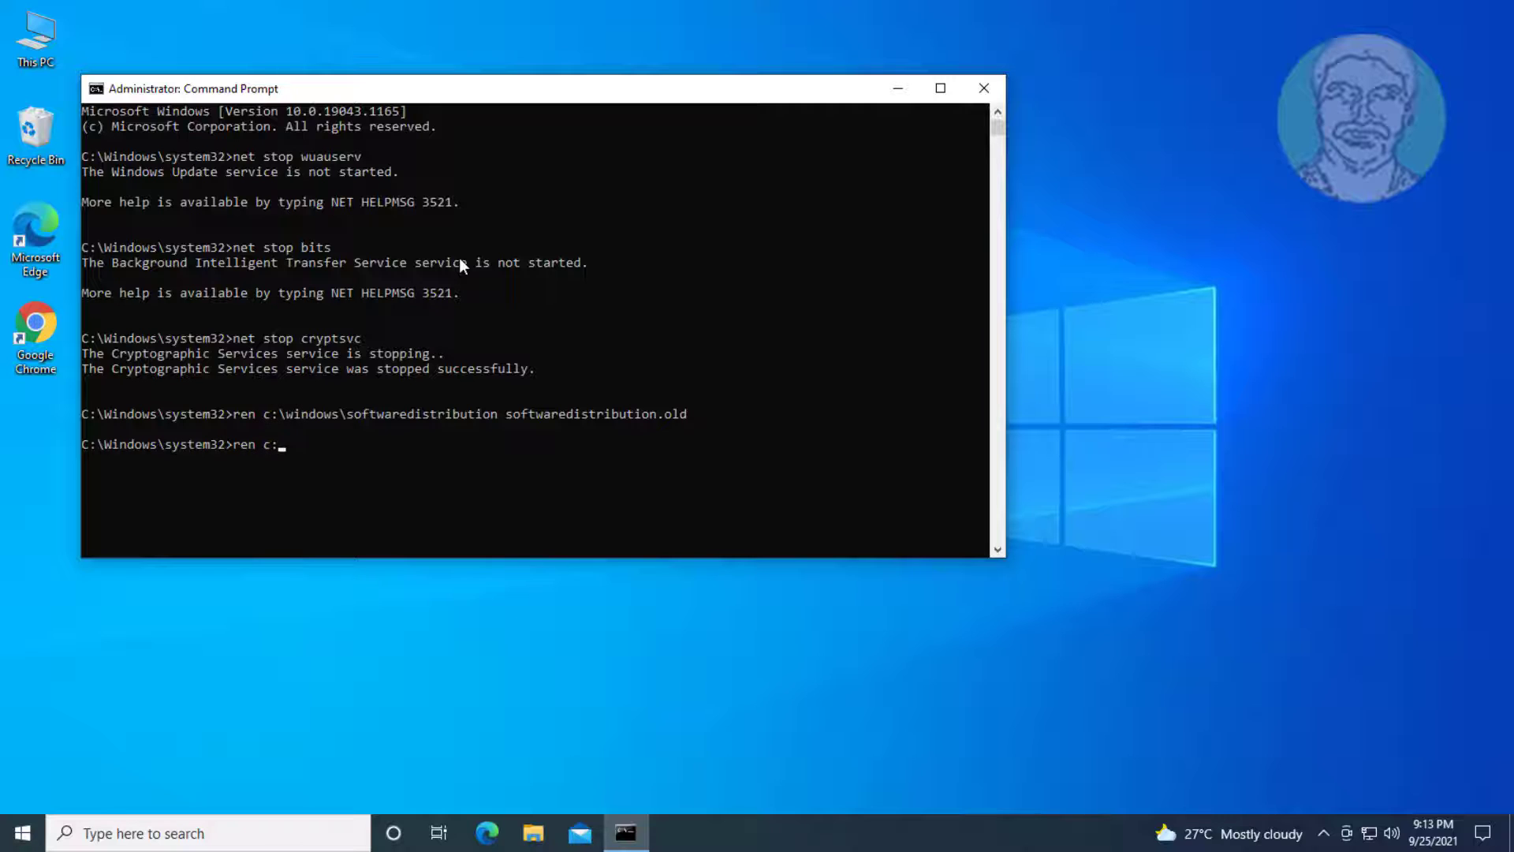
{"action": "type", "text": "\\windows\\system32\\catroot"}
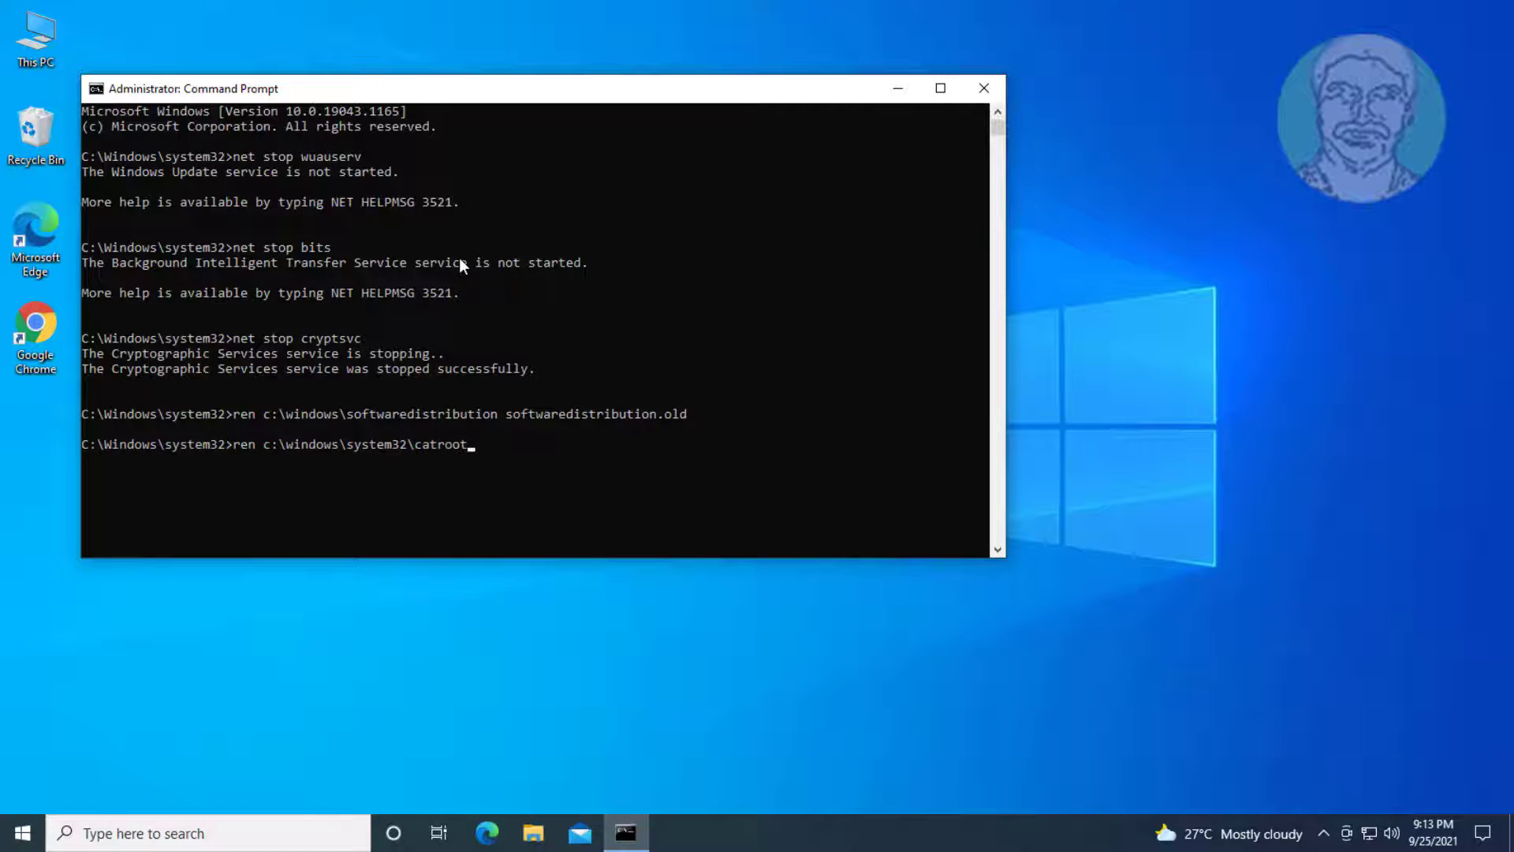
Rename c:\windows\softwaredistribution to softwaredistribution.old and type the catroot2-to-catroot2.old rename
Rename catroot2 to catroot2.old, then start the wuauserv, bits and cryptsvc services
{"action": "type", "text": "2 catroot2.old"}
{"action": "key", "text": "Return"}
{"action": "type", "text": "net start"}
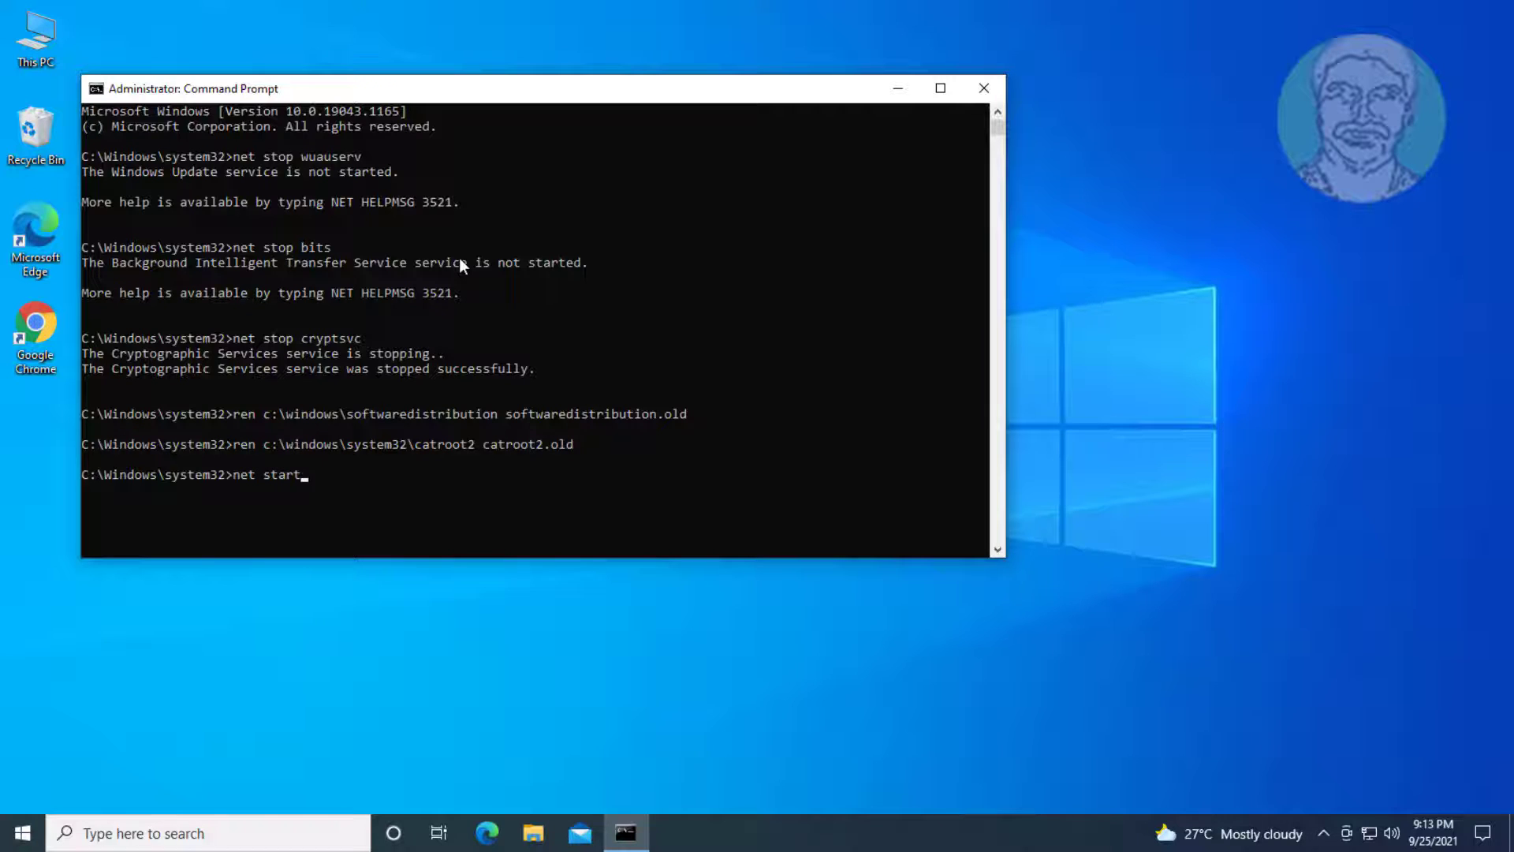
{"action": "type", "text": " wuauserv"}
{"action": "key", "text": "Return"}
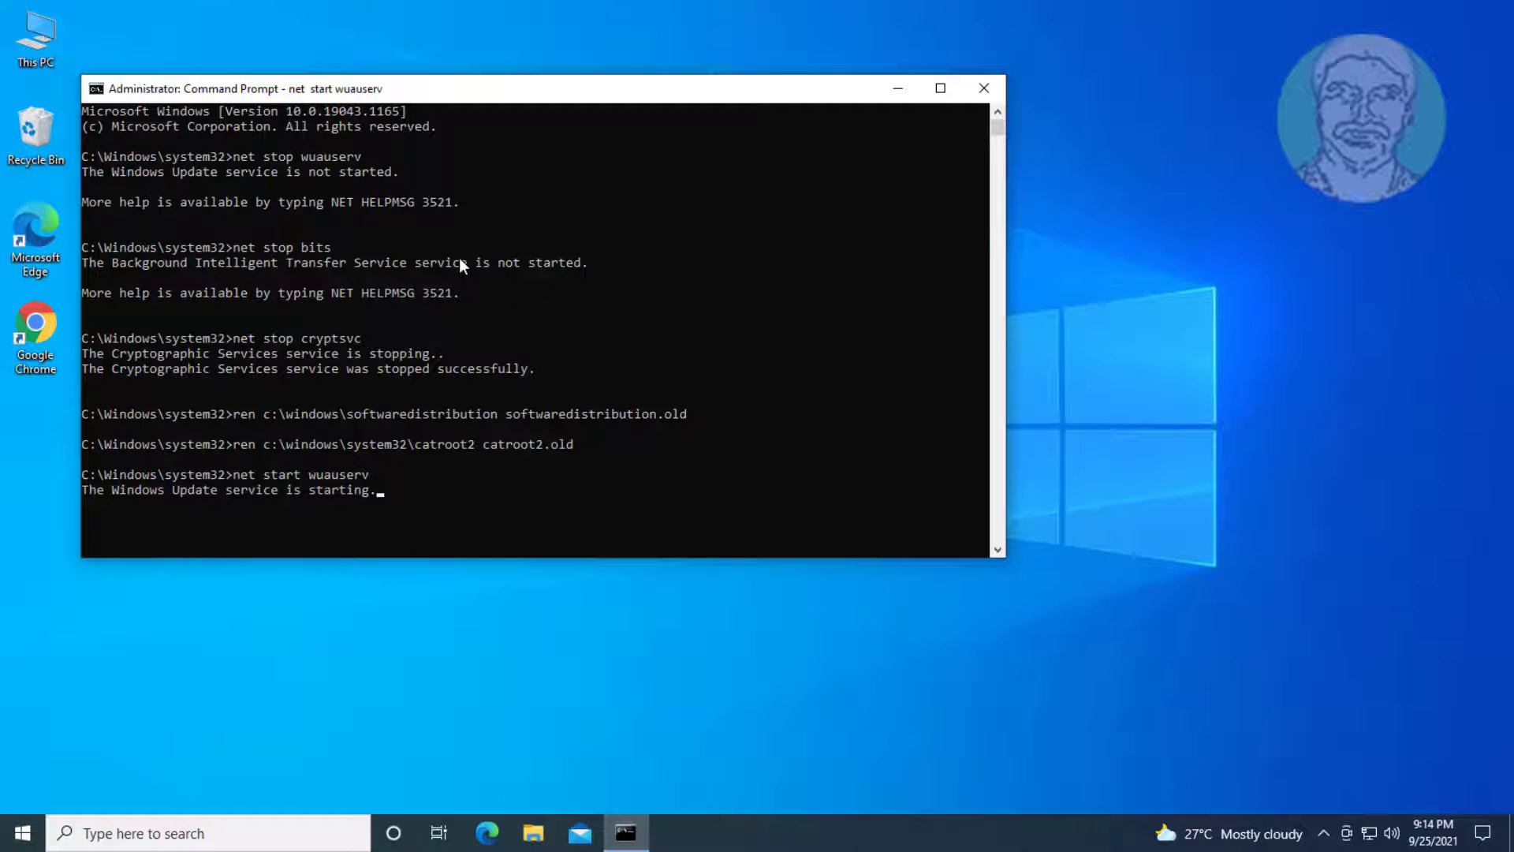
{"action": "type", "text": "net start bits"}
{"action": "key", "text": "Return"}
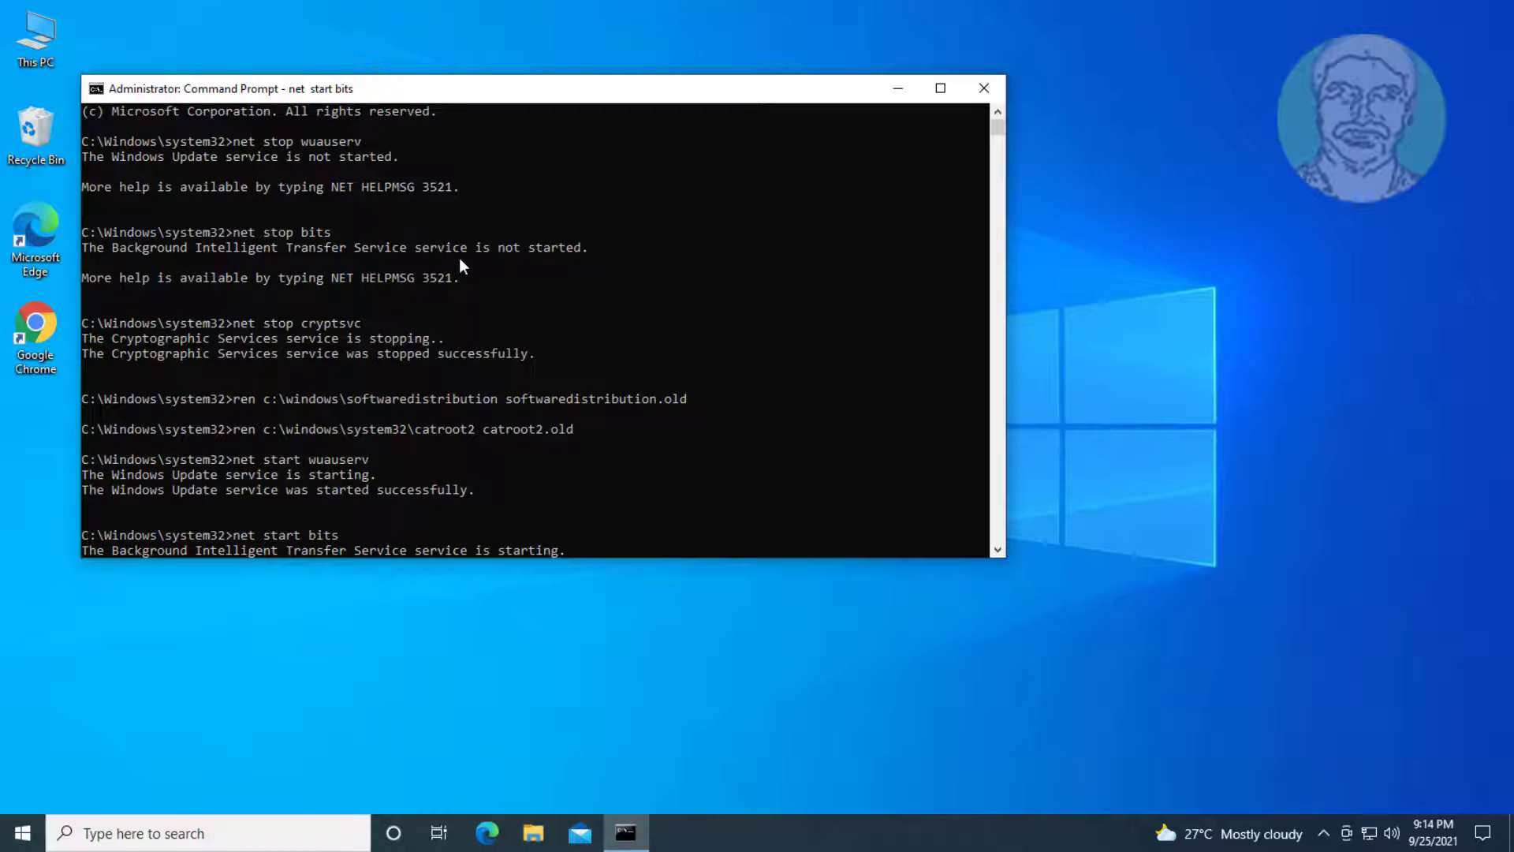
{"action": "type", "text": "net start cryptsvc"}
{"action": "key", "text": "Return"}
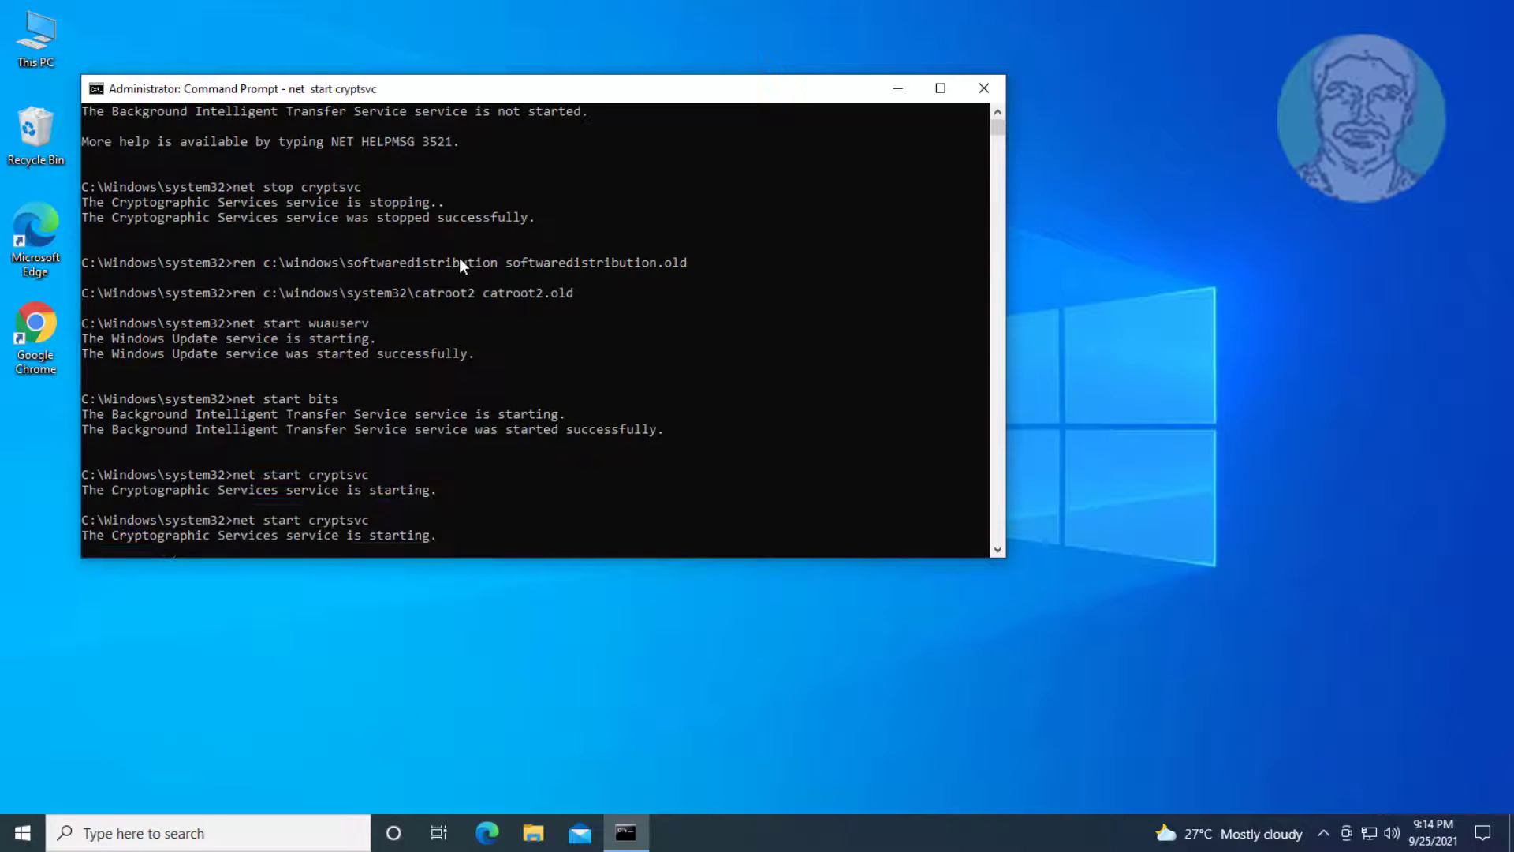
Close Command Prompt with exit and restart Windows
{"action": "type", "text": "exit"}
{"action": "key", "text": "Return"}
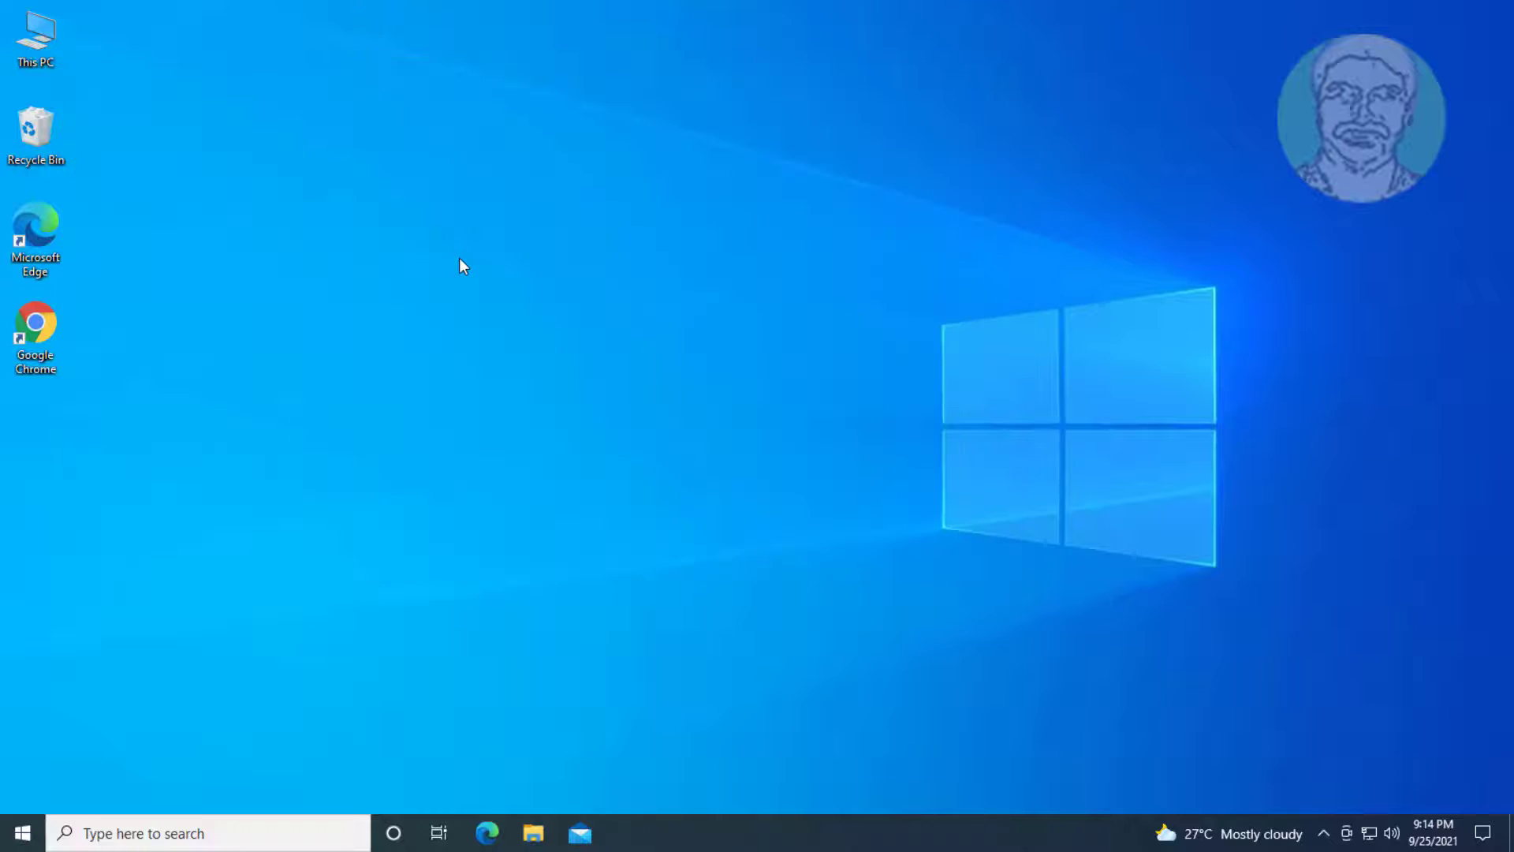
{"action": "left_click", "coordinate": [22, 833]}
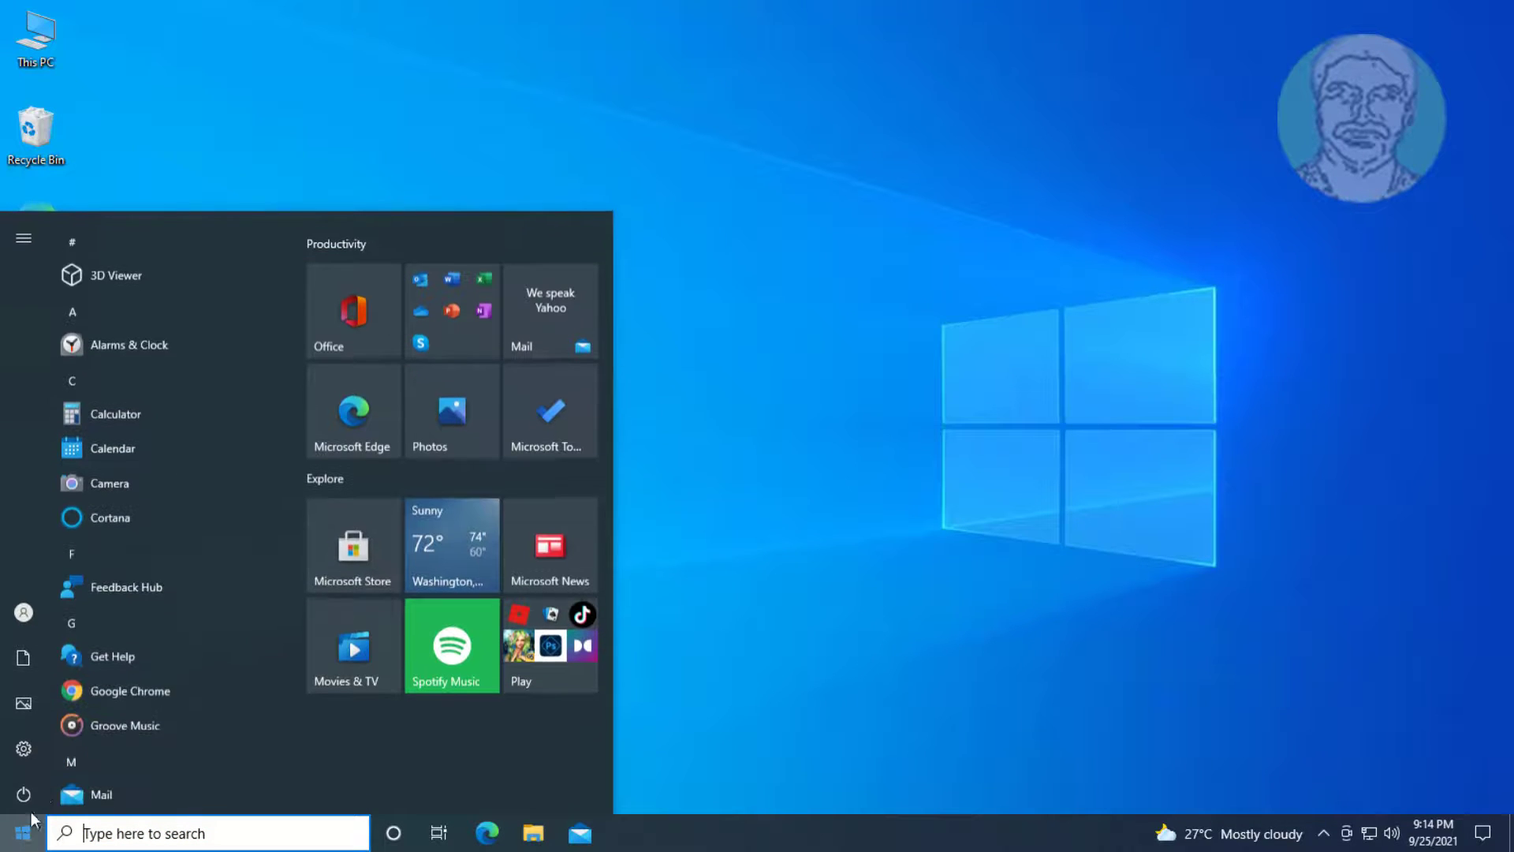
{"action": "left_click", "coordinate": [41, 788]}
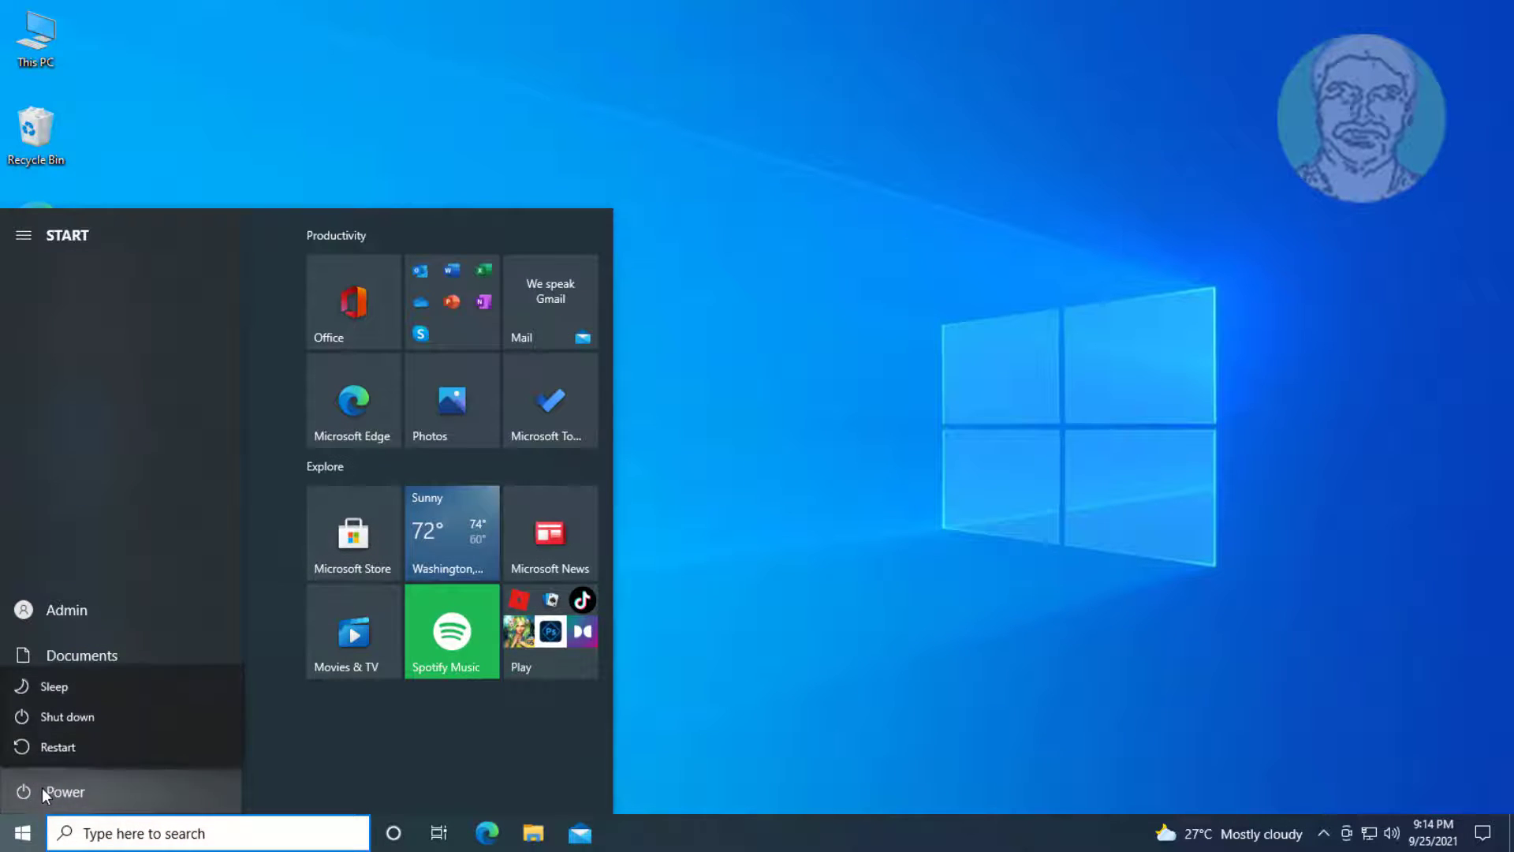
{"action": "left_click", "coordinate": [468, 714]}
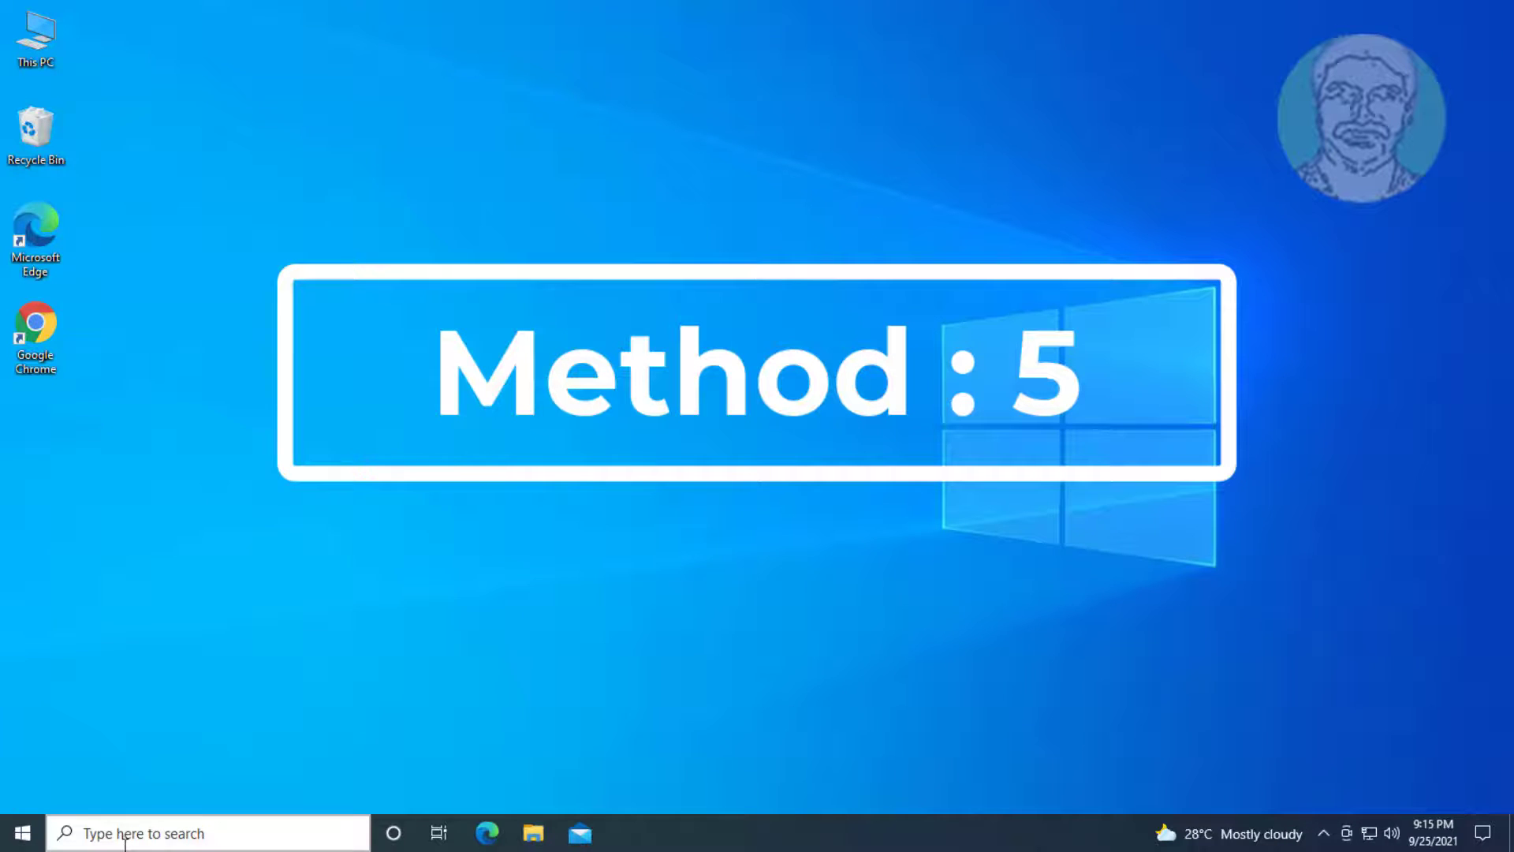
{"action": "left_click", "coordinate": [124, 838]}
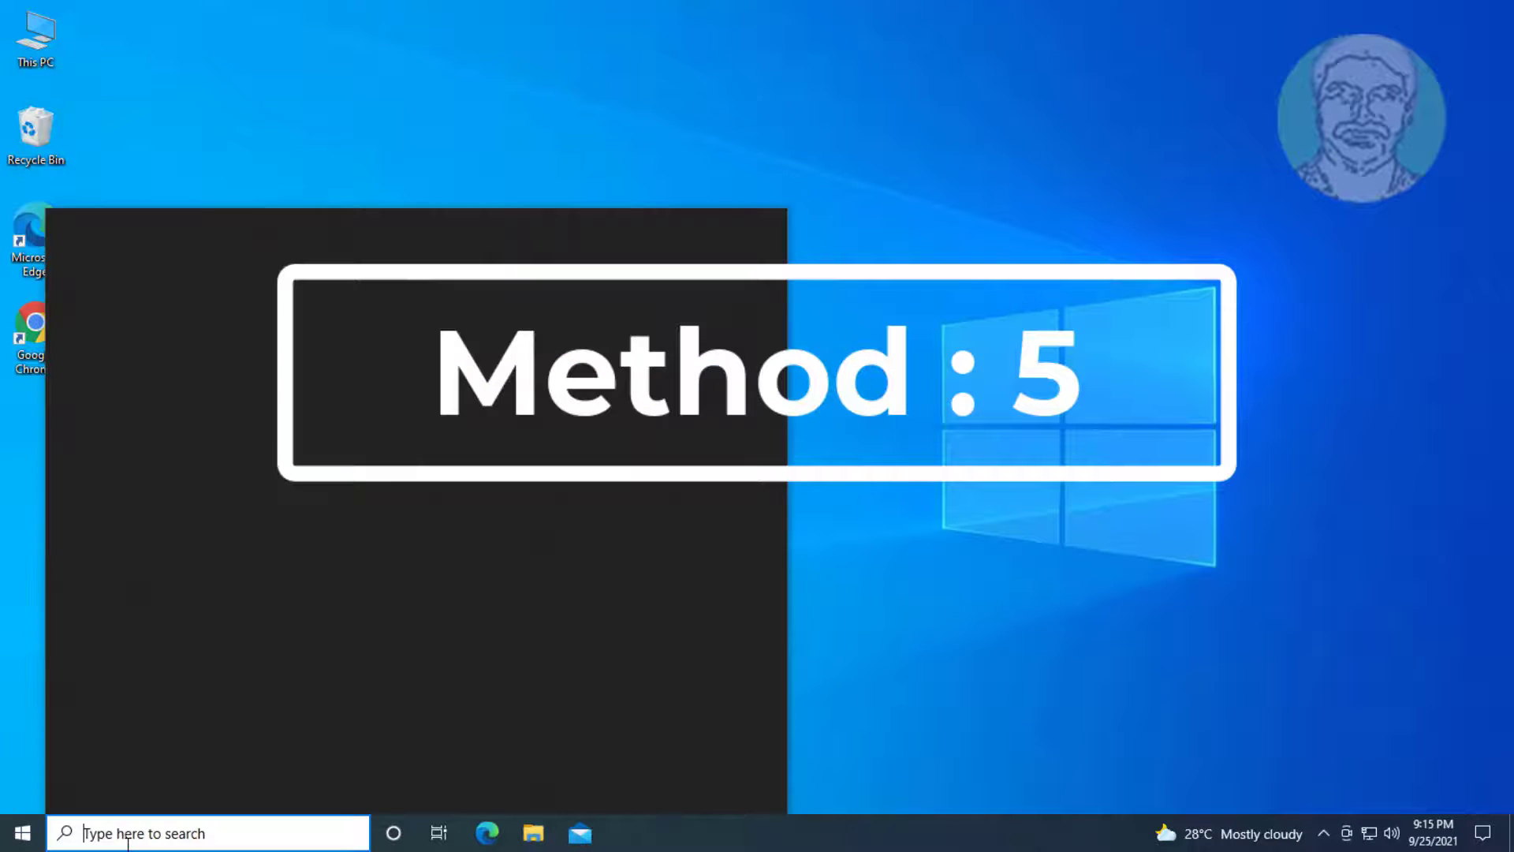
Launch Windows PowerShell as administrator and move its window higher on screen
{"action": "type", "text": "powershell"}
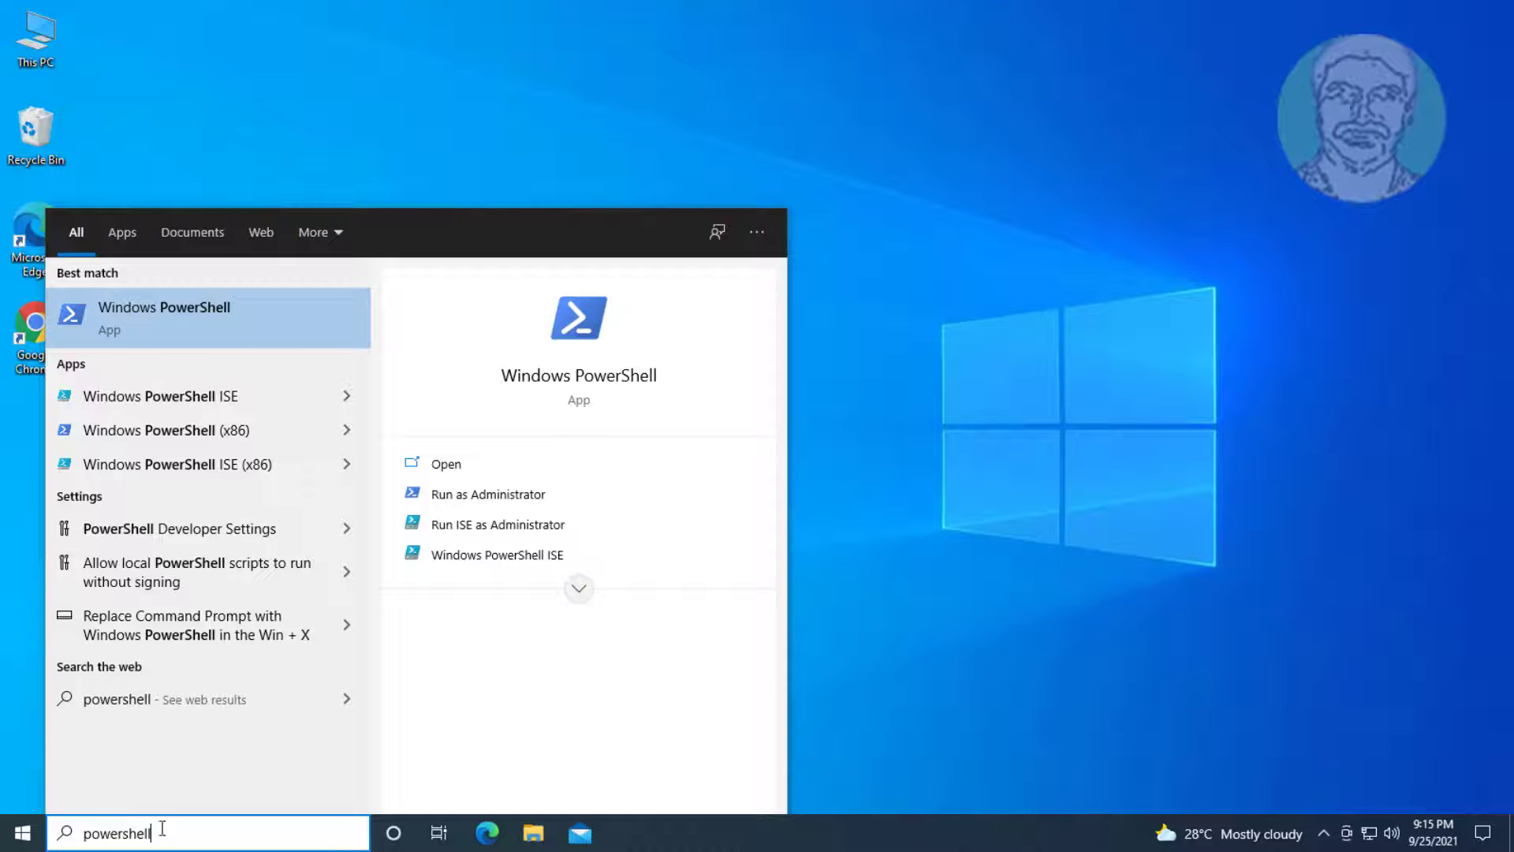
{"action": "right_click", "coordinate": [155, 300]}
{"action": "left_click", "coordinate": [232, 314]}
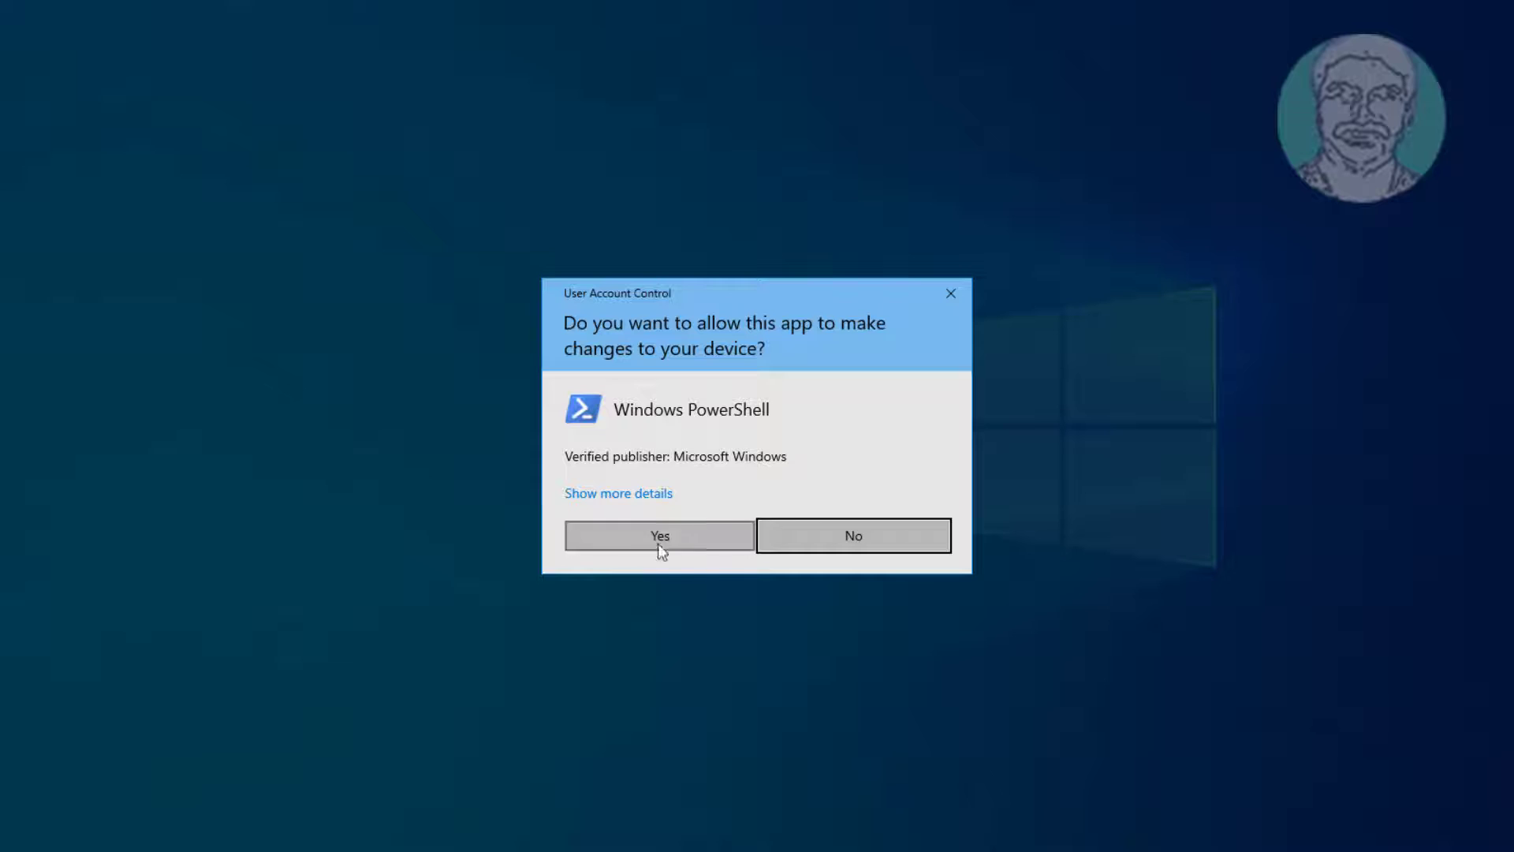
{"action": "left_click", "coordinate": [660, 536]}
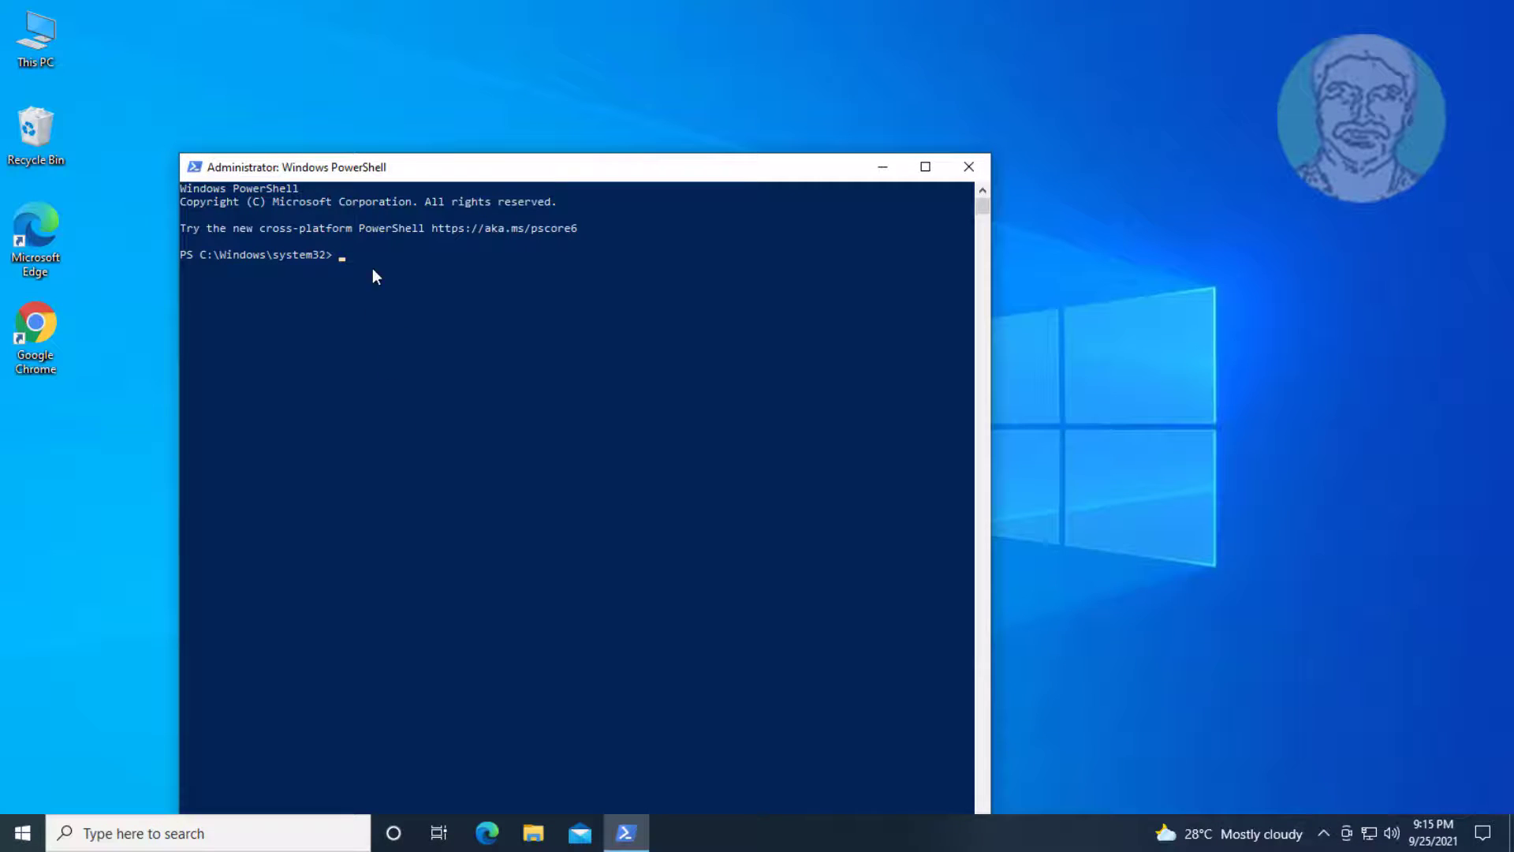
{"action": "left_click_drag", "start_coordinate": [396, 175], "coordinate": [401, 85]}
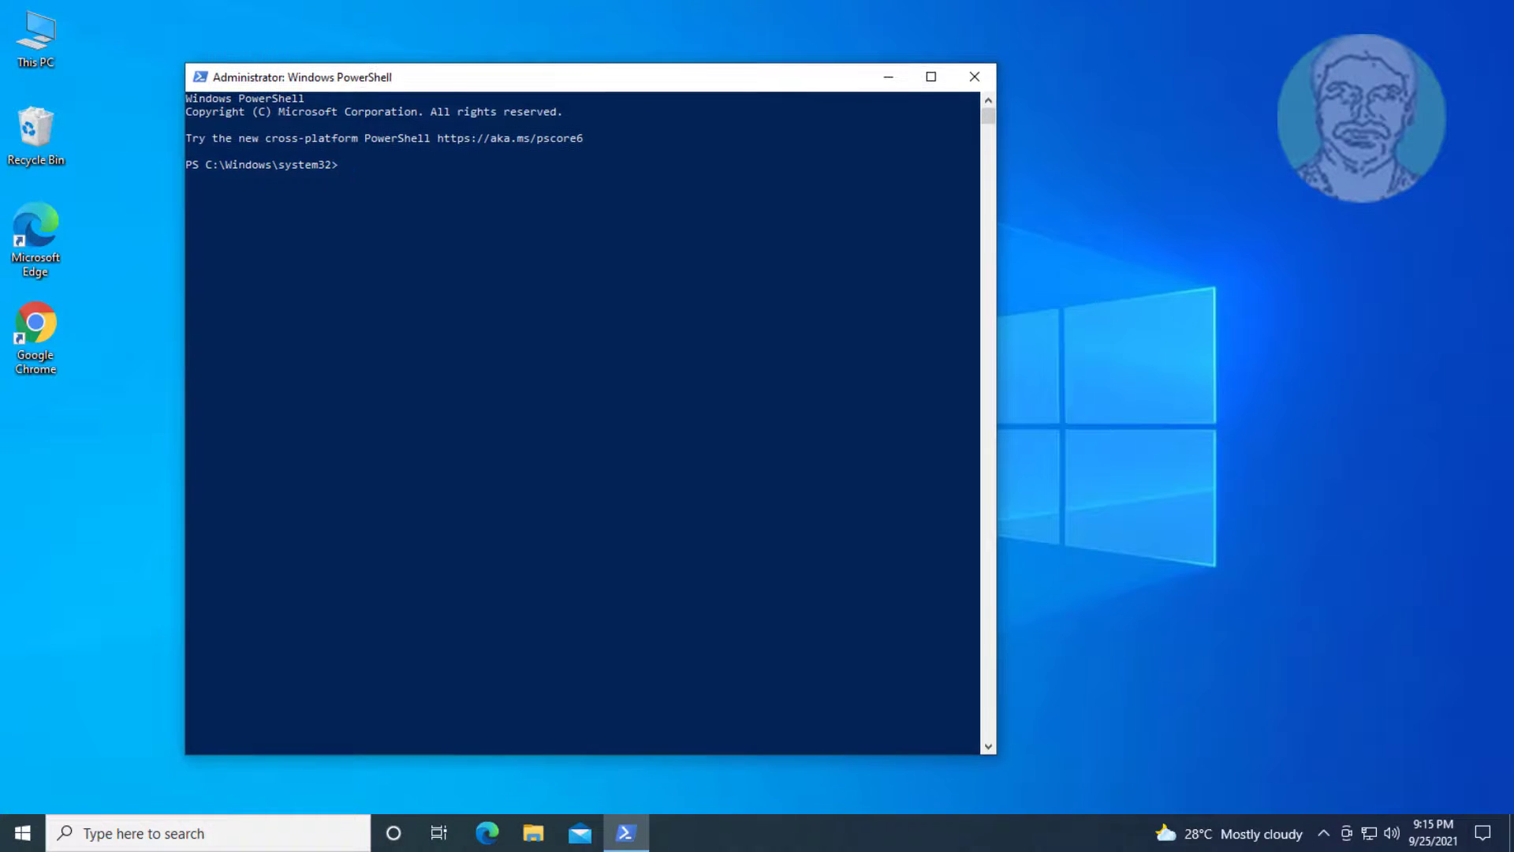
Run the Get-AppXPackage Add-AppxPackage -Register commands for Microsoft.WindowsStore, then exit PowerShell
{"action": "right_click", "coordinate": [350, 167]}
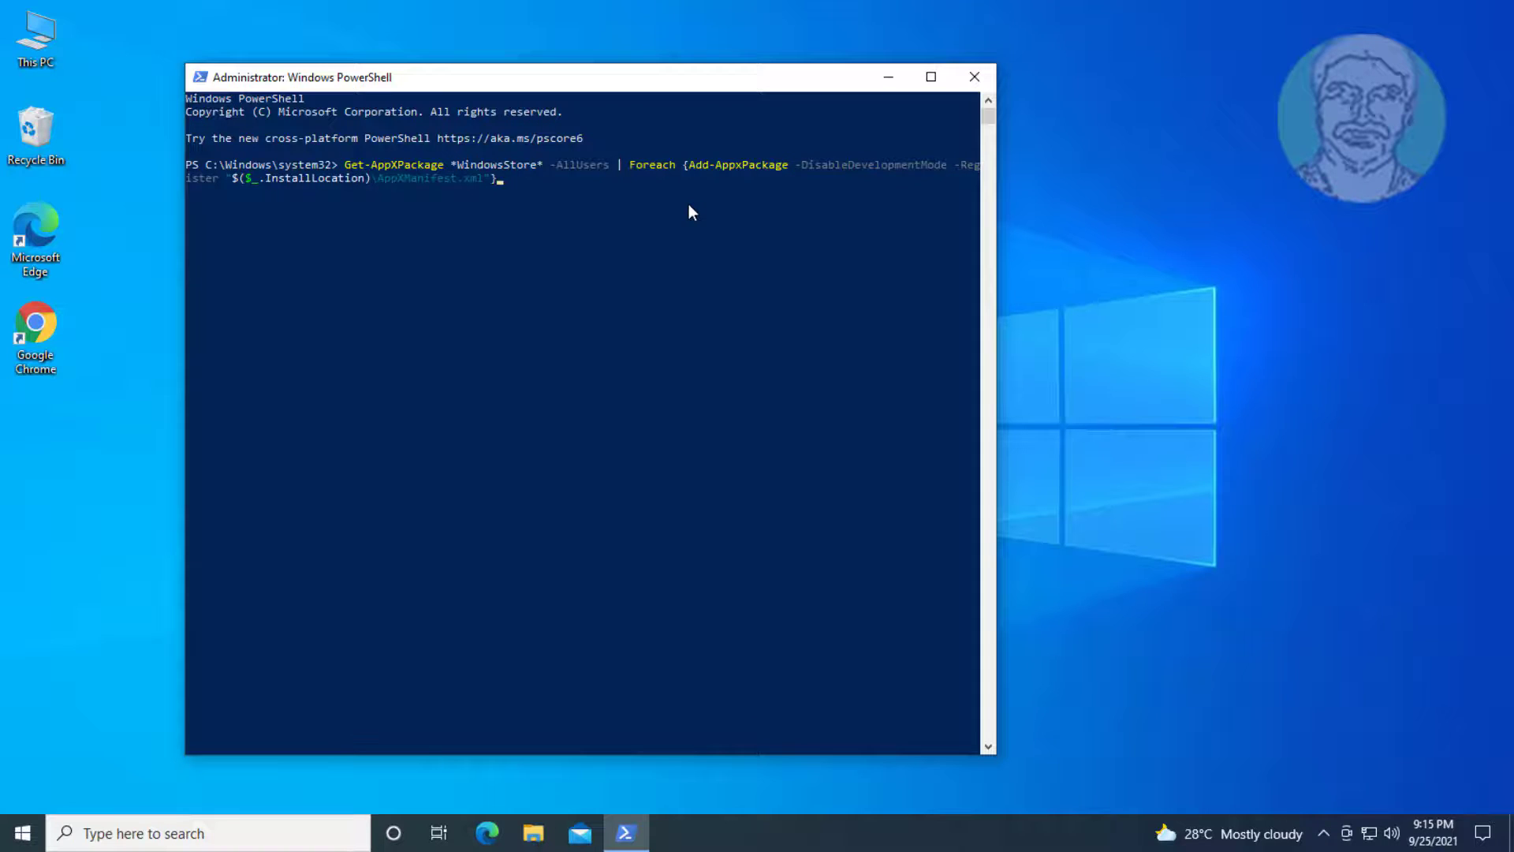
{"action": "key", "text": "Return"}
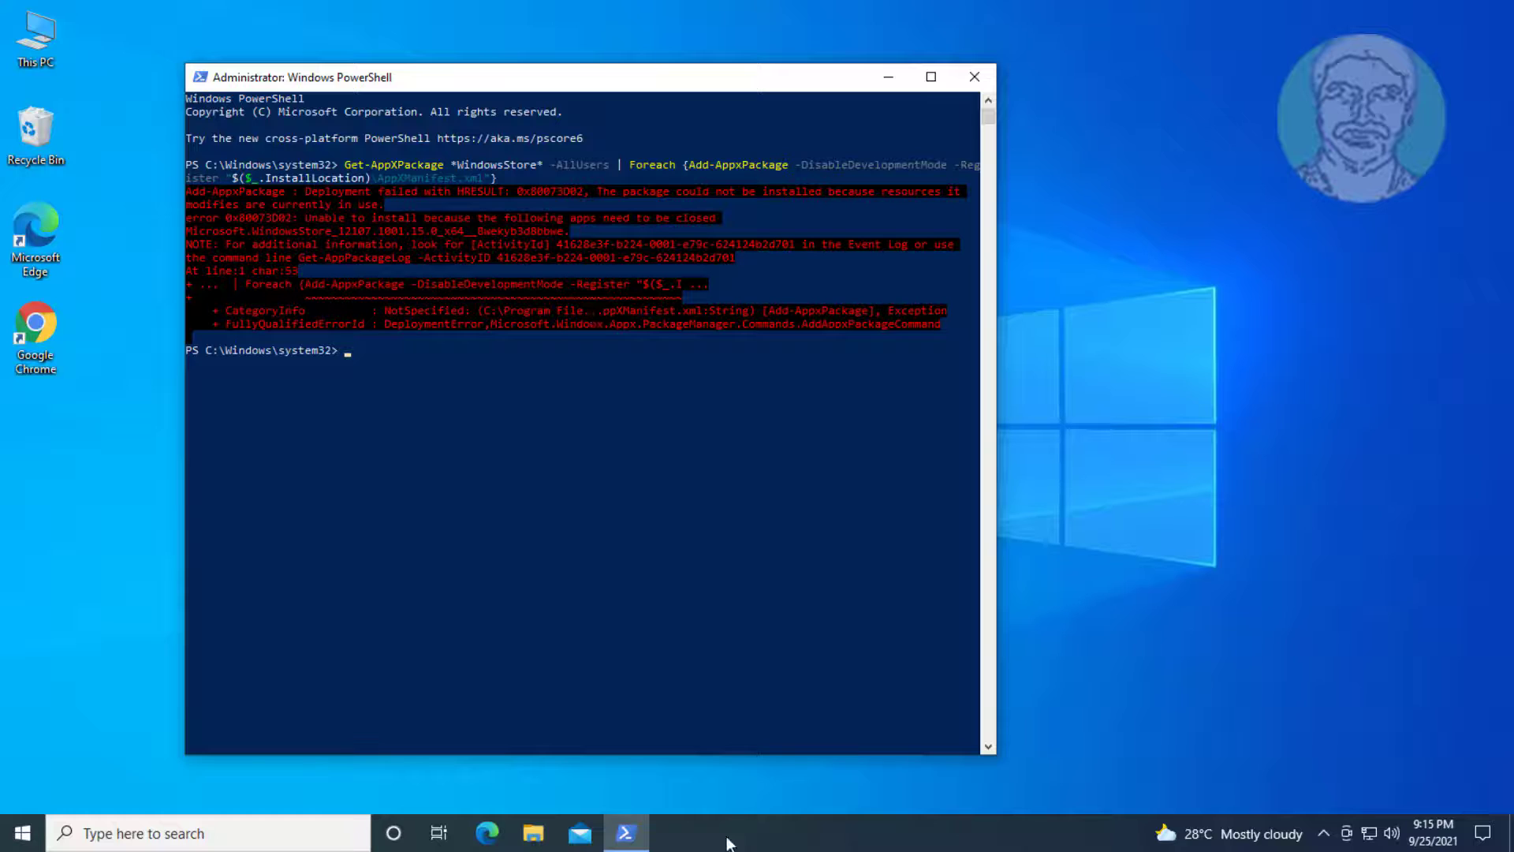
{"action": "right_click", "coordinate": [342, 355]}
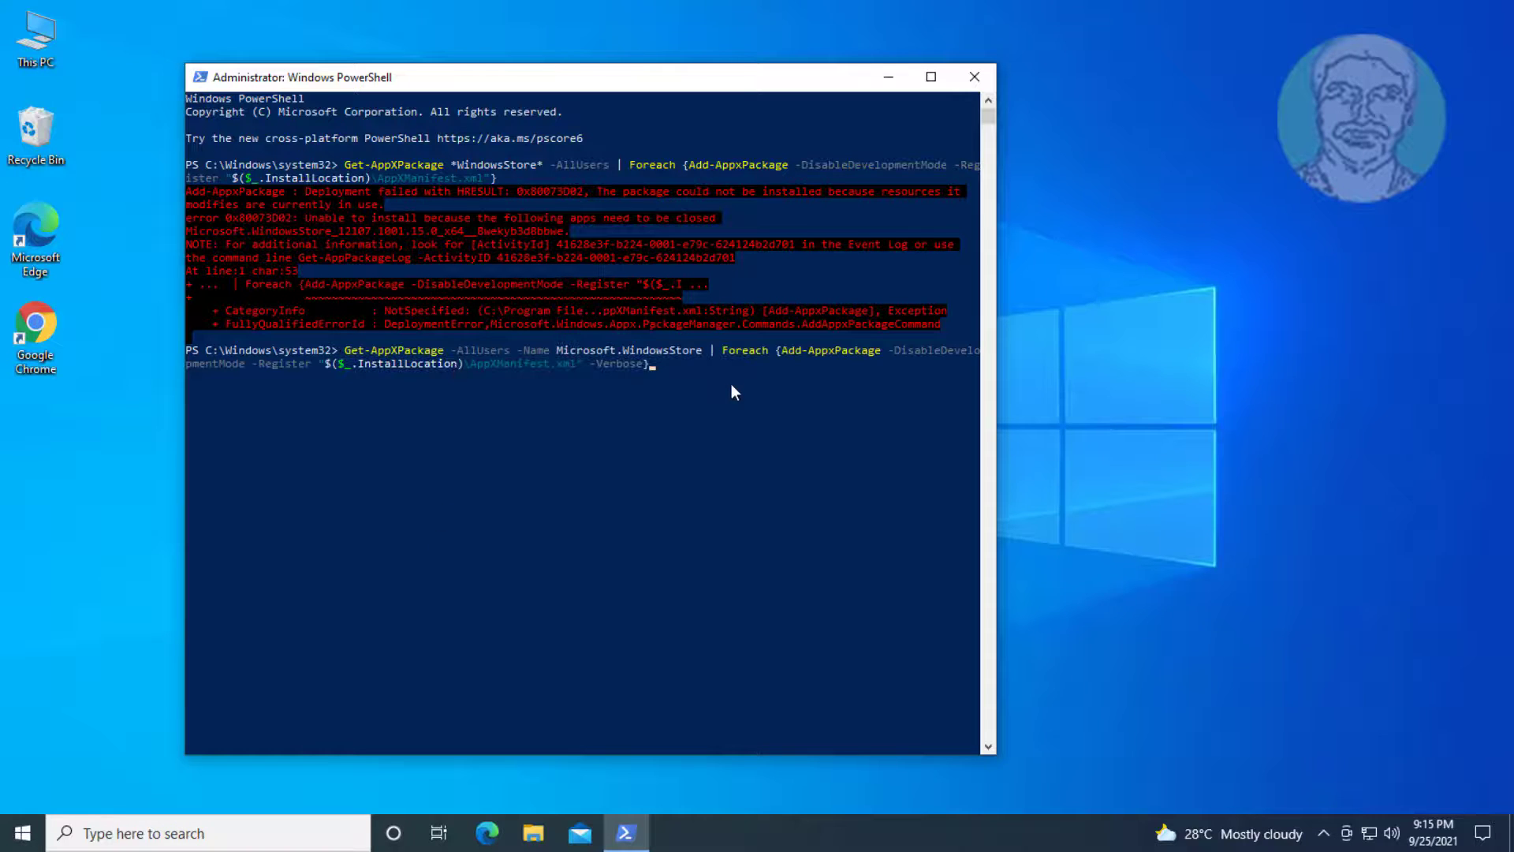
{"action": "key", "text": "Return"}
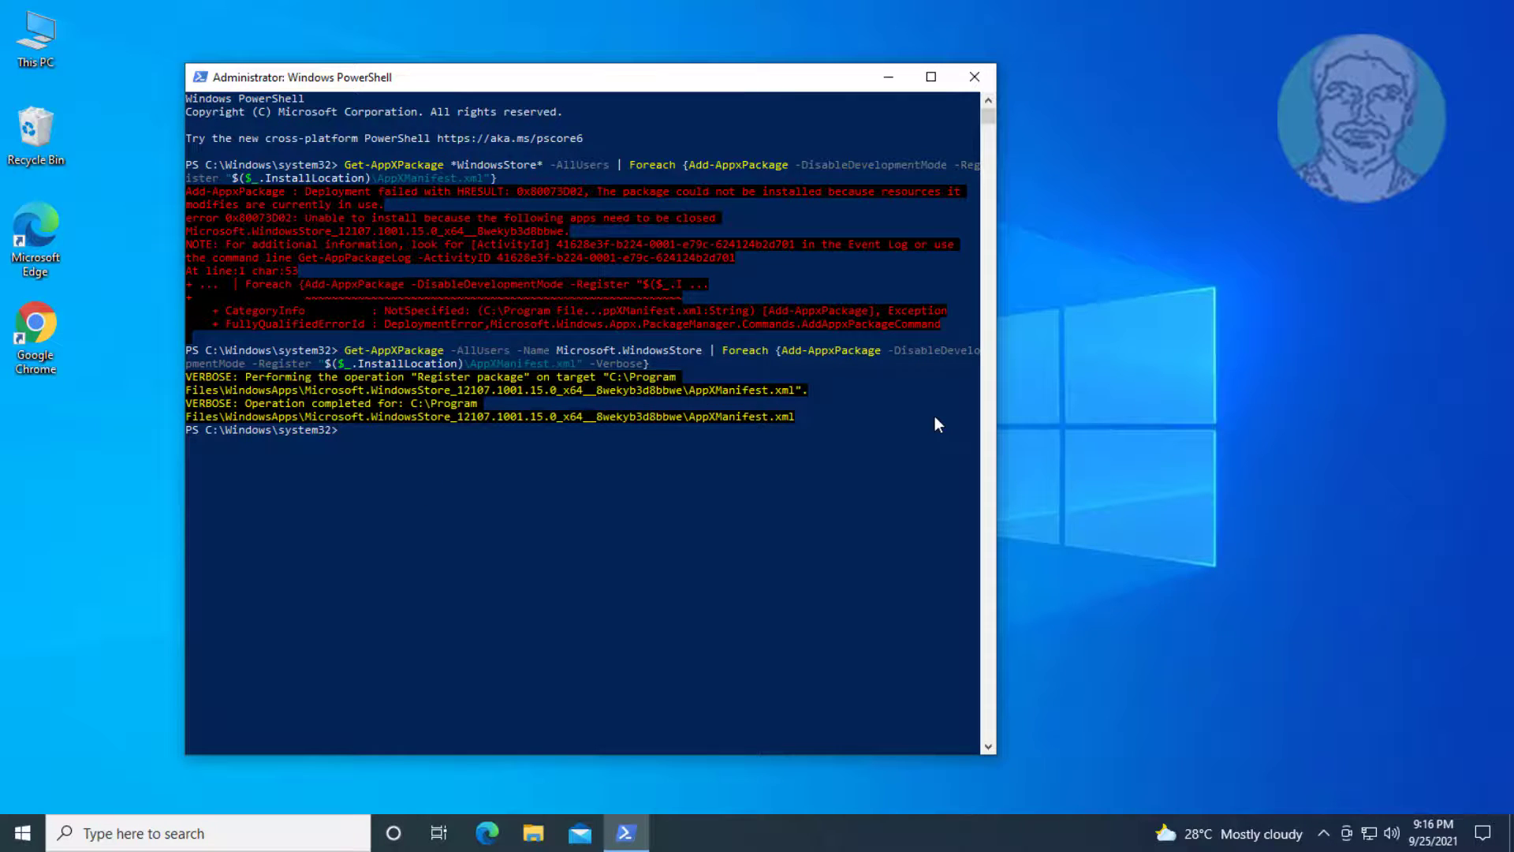
{"action": "type", "text": "exit"}
{"action": "key", "text": "Return"}
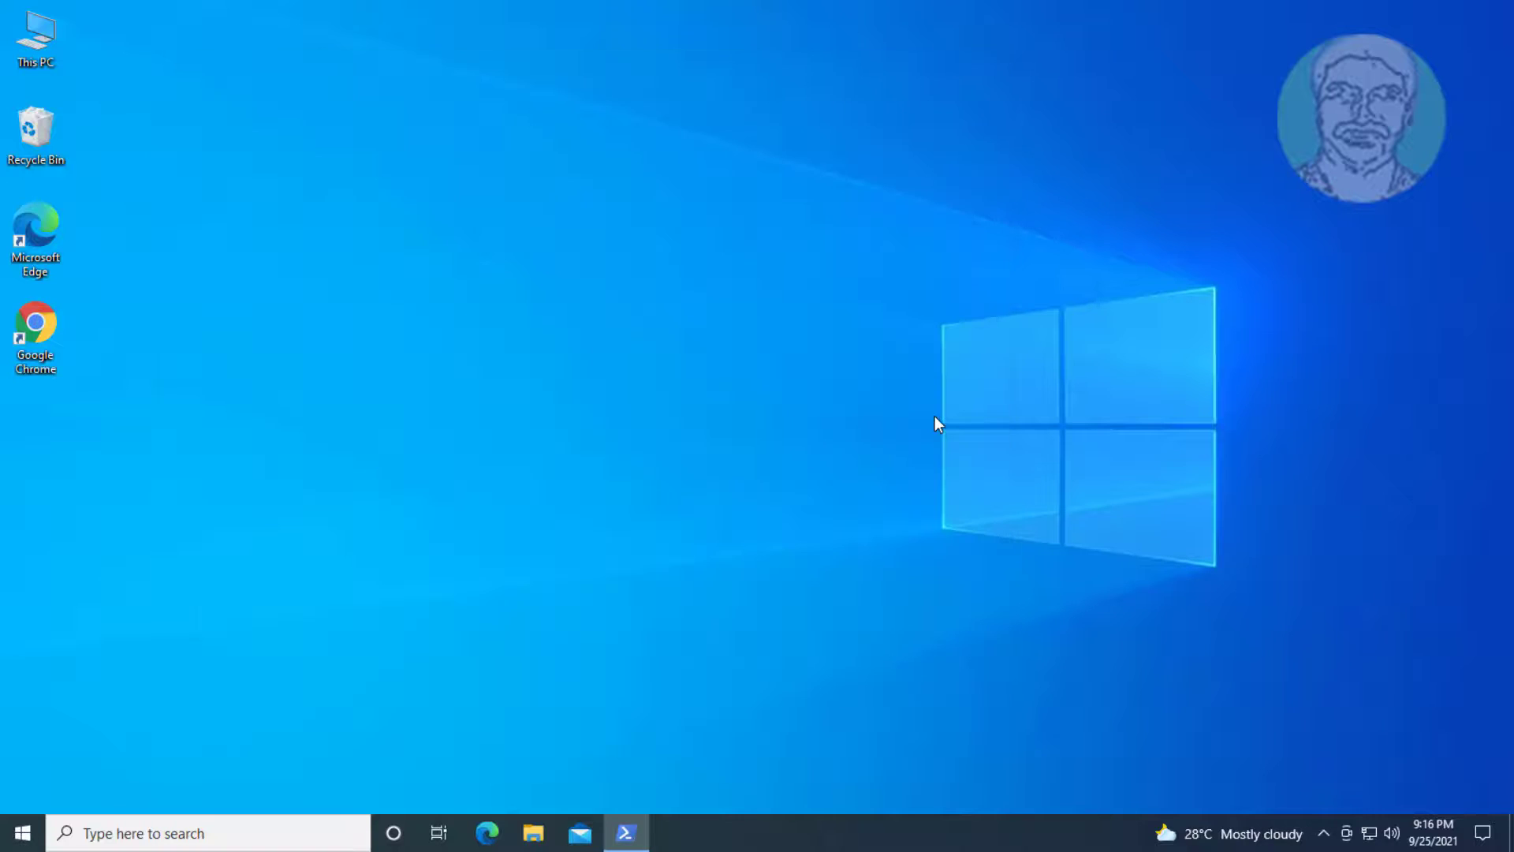
Launch Windows PowerShell with administrator rights using Ctrl+Shift+Enter
{"action": "left_click", "coordinate": [182, 825]}
{"action": "type", "text": "power"}
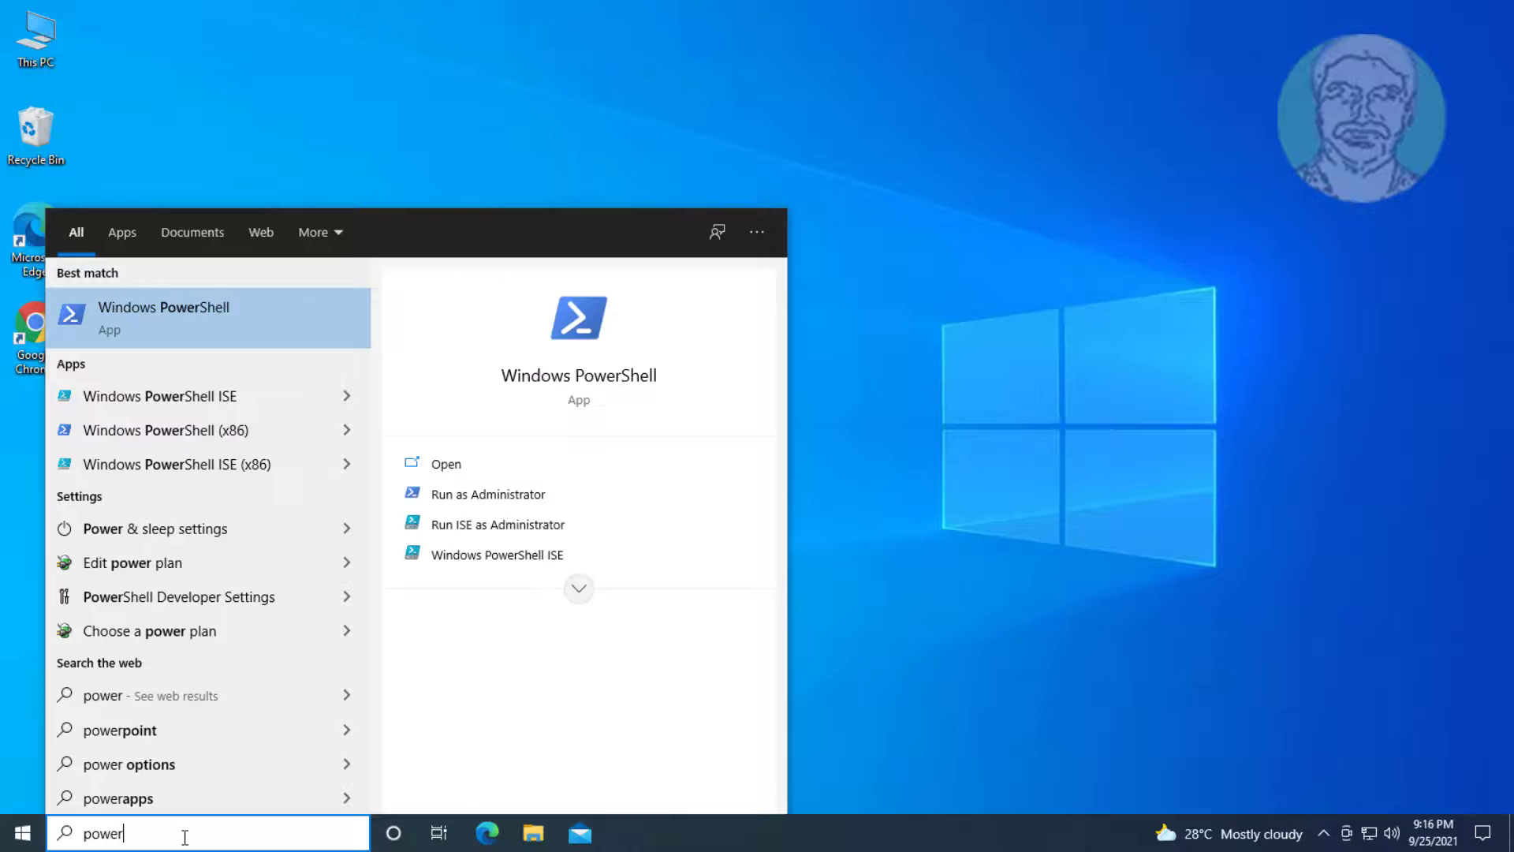
{"action": "type", "text": "shell"}
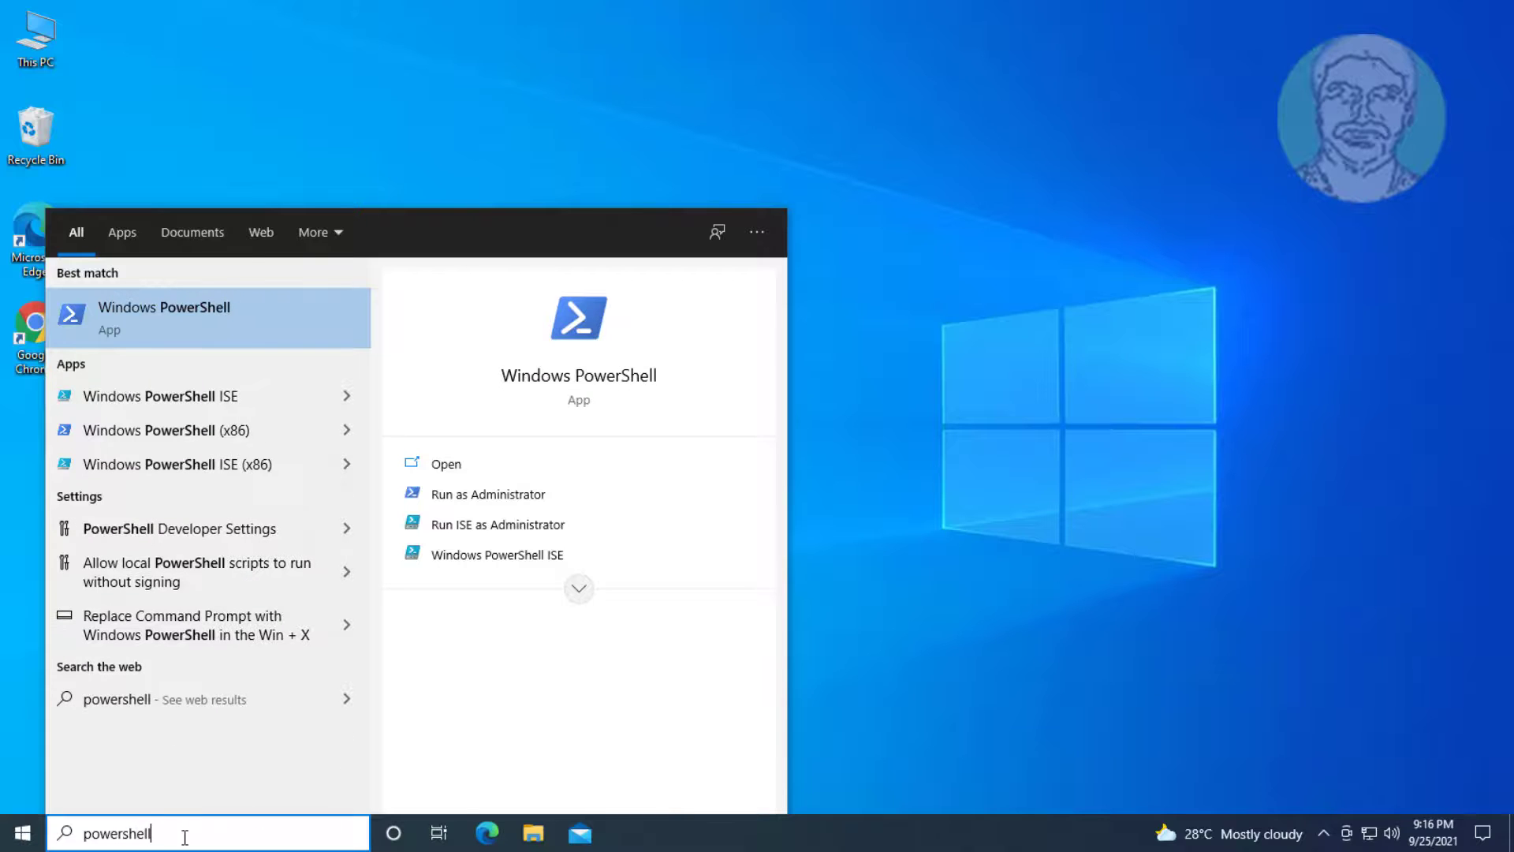
{"action": "right_click", "coordinate": [191, 320]}
{"action": "key", "text": "Escape"}
{"action": "key", "text": "ctrl+shift+Return"}
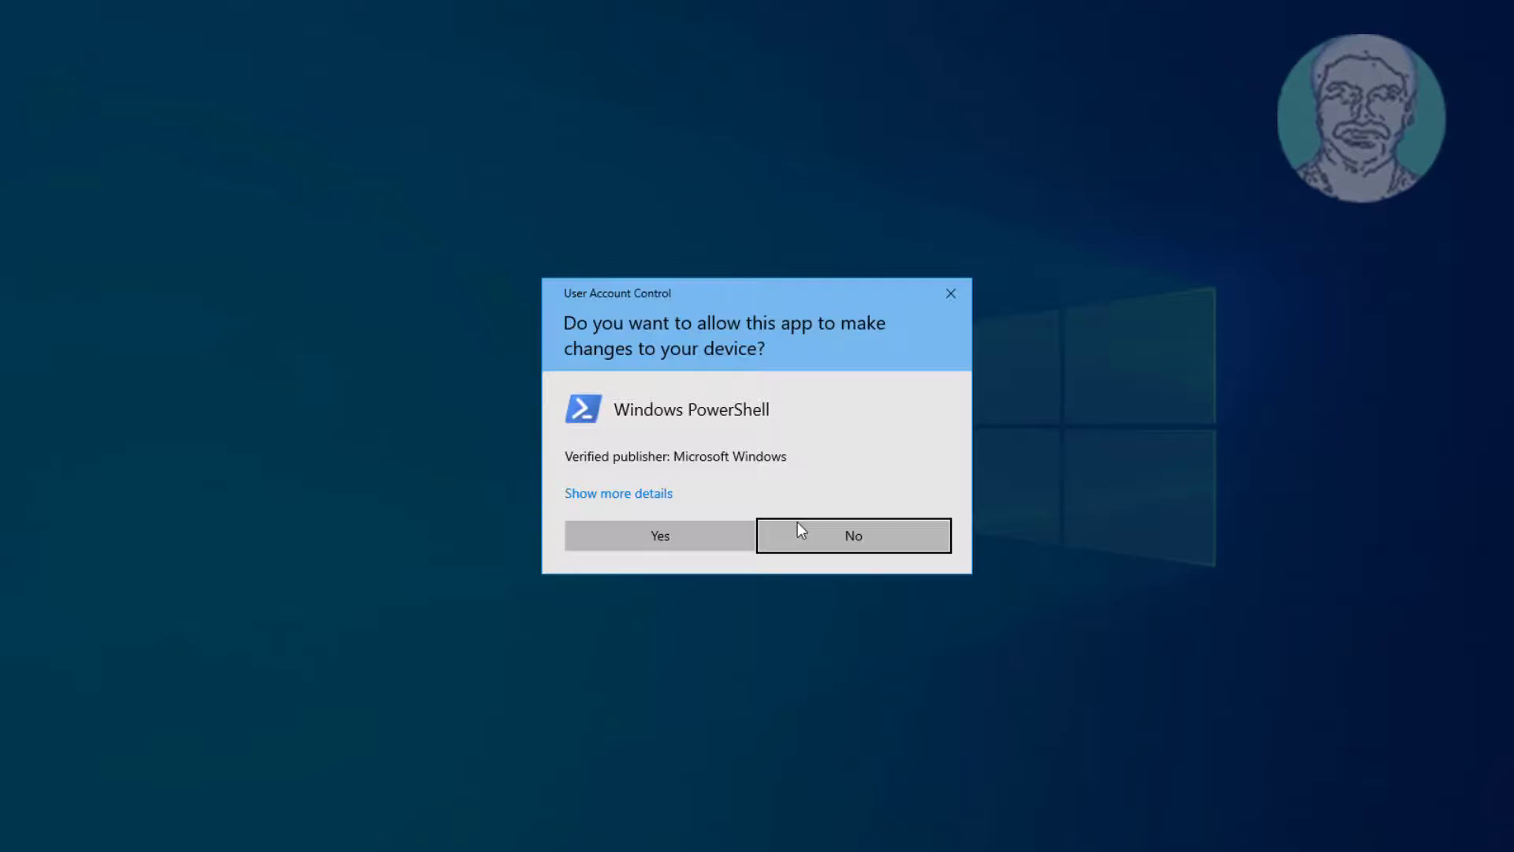
{"action": "left_click", "coordinate": [643, 524]}
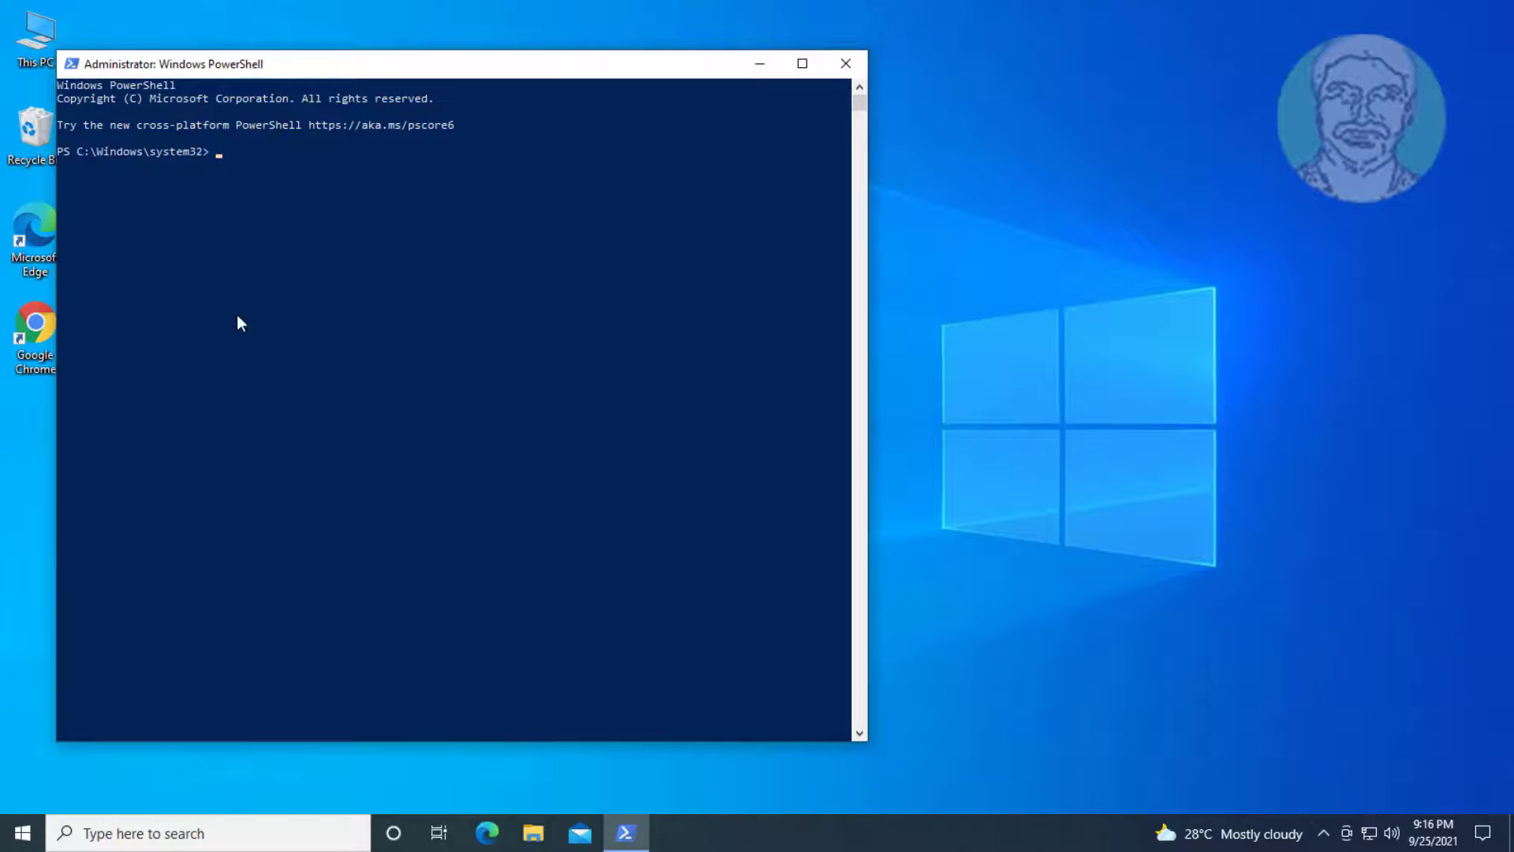
Run Get-AppxPackage -allusers *WindowsStore* | Remove-AppxPackage, exit, and restart Windows
{"action": "right_click", "coordinate": [216, 156]}
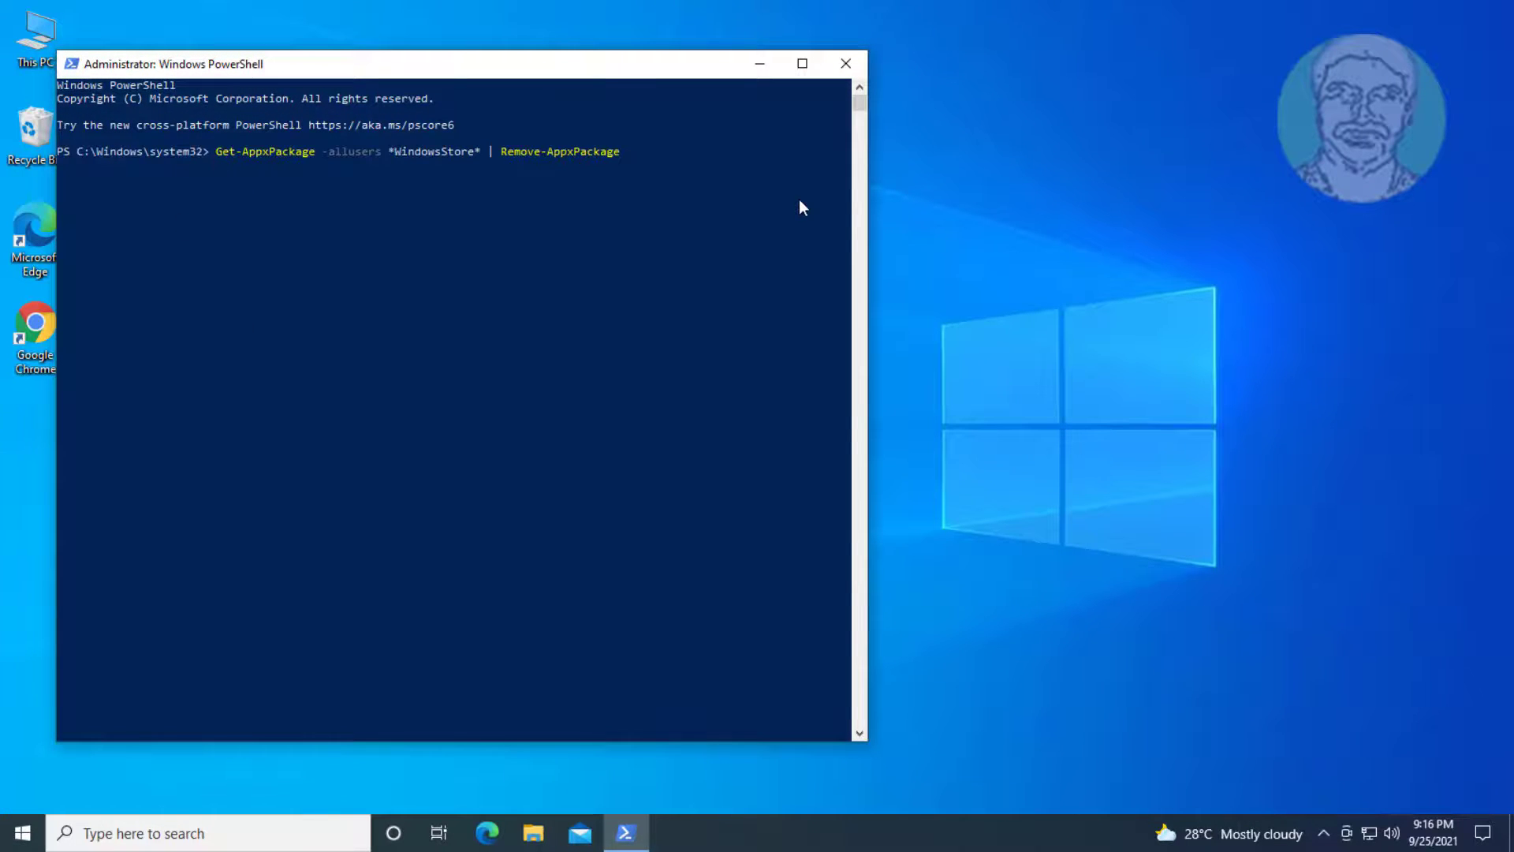
{"action": "key", "text": "Return"}
{"action": "type", "text": "exi"}
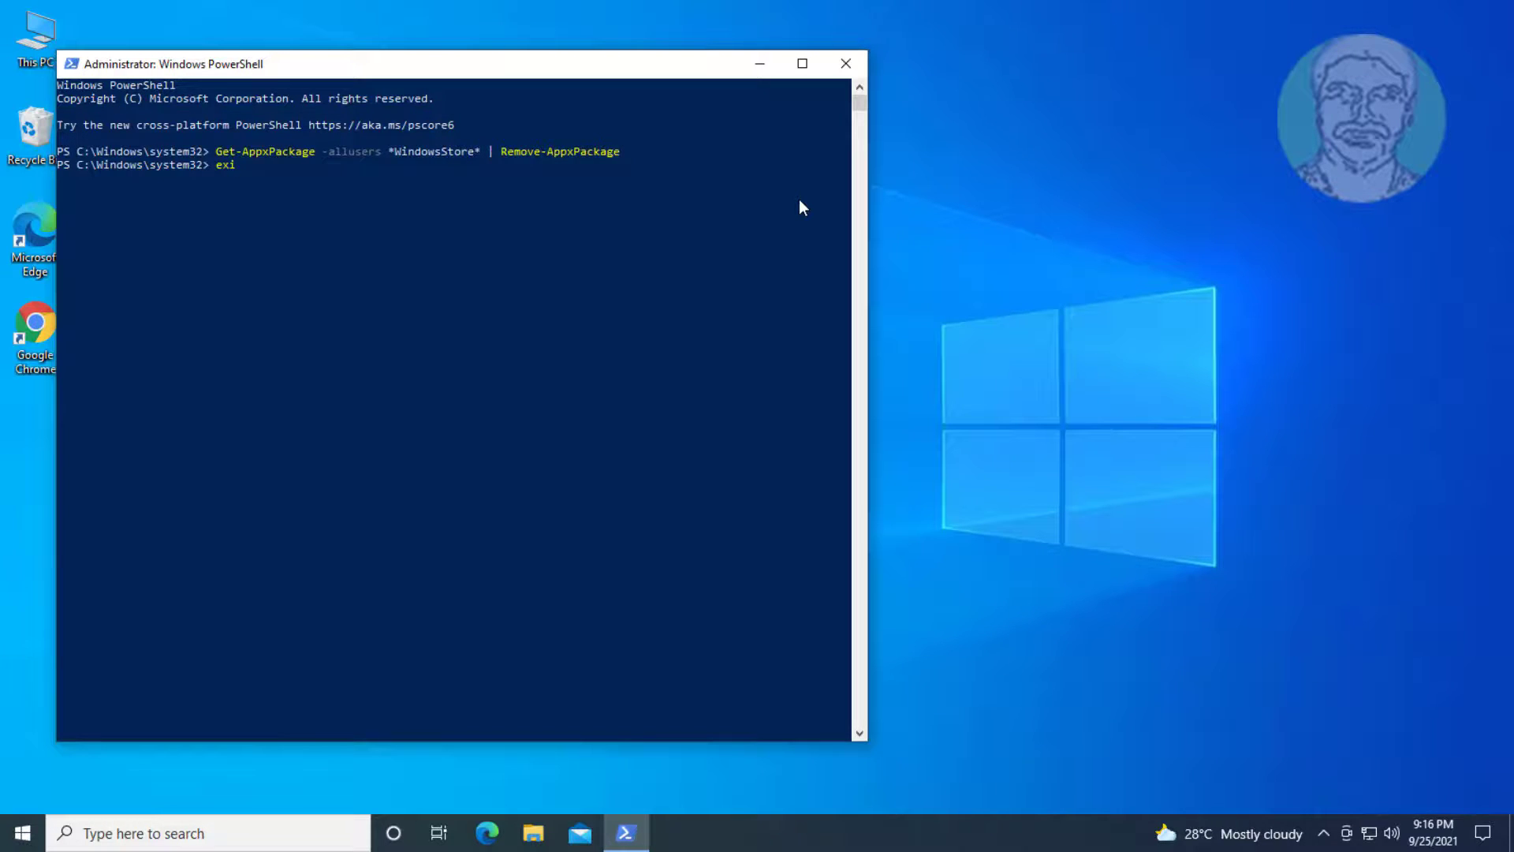
{"action": "type", "text": "t"}
{"action": "key", "text": "Return"}
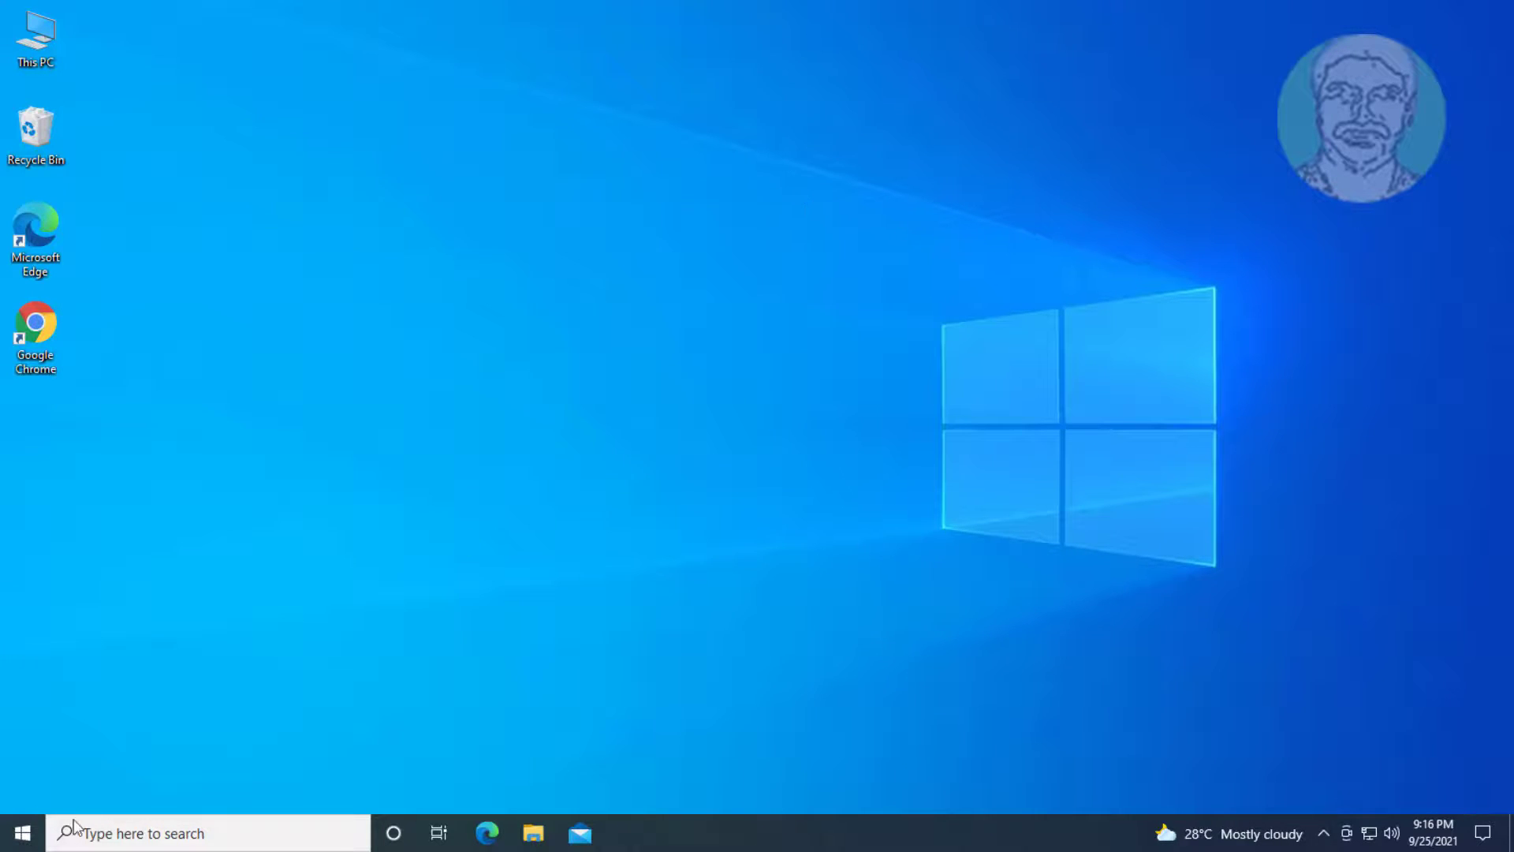
{"action": "left_click", "coordinate": [22, 833]}
{"action": "left_click", "coordinate": [26, 790]}
{"action": "left_click", "coordinate": [75, 747]}
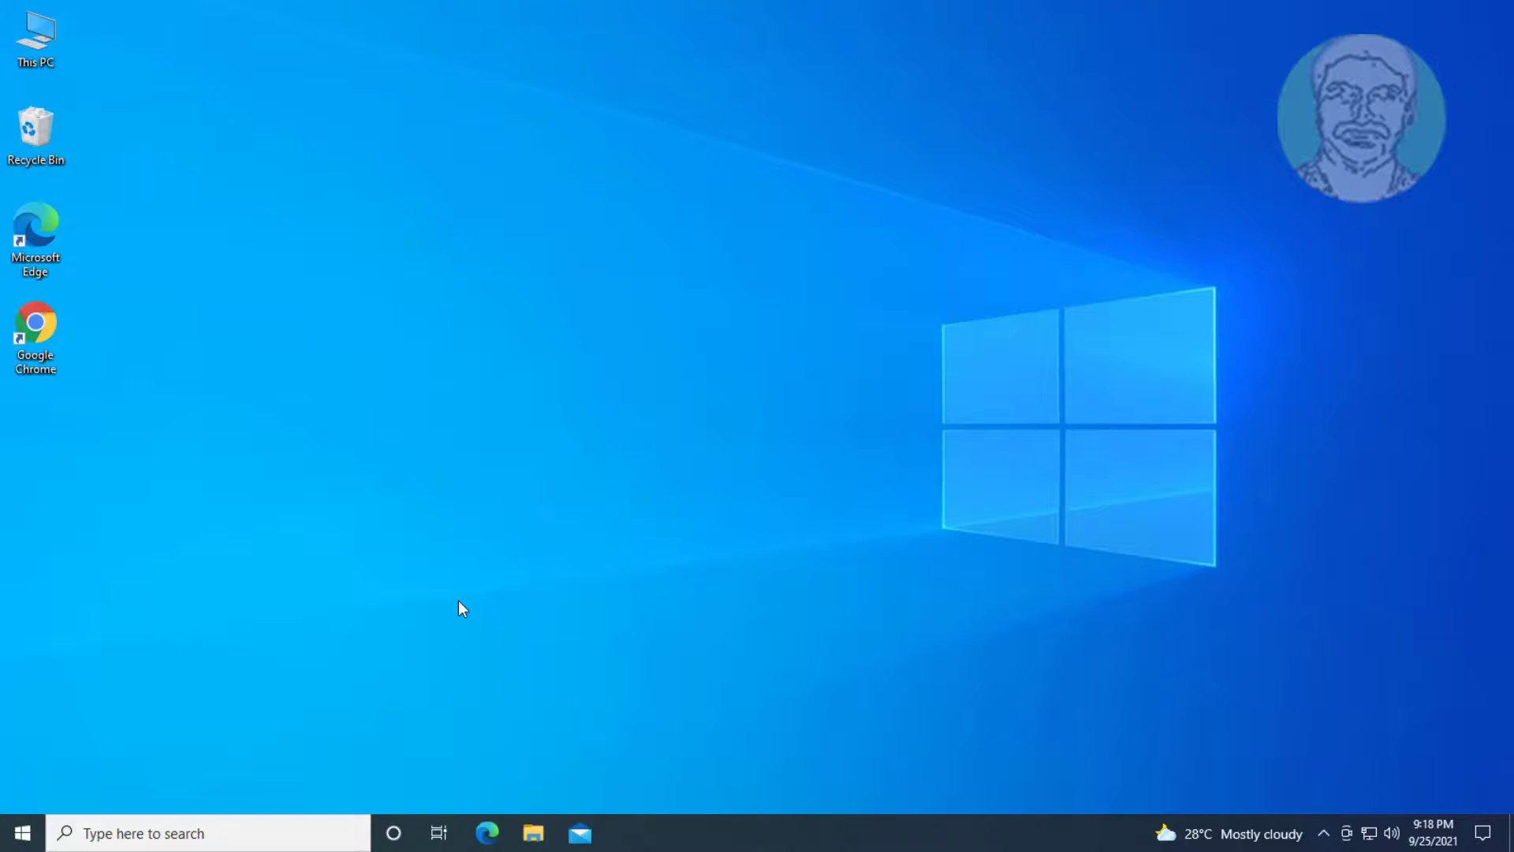
{"action": "left_click", "coordinate": [197, 831]}
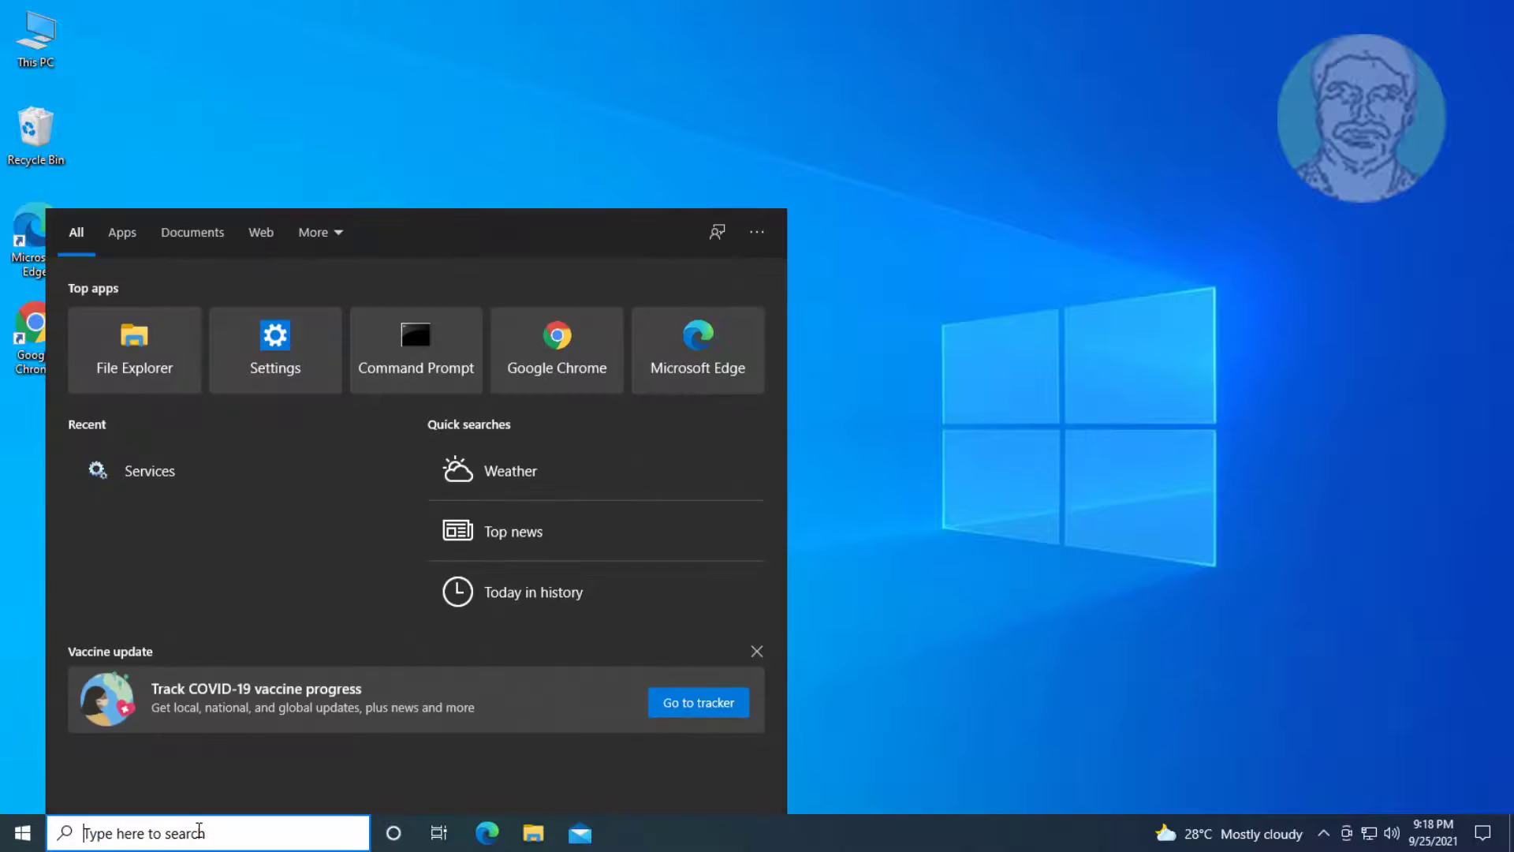
Launch Windows PowerShell as administrator
{"action": "type", "text": "powershell"}
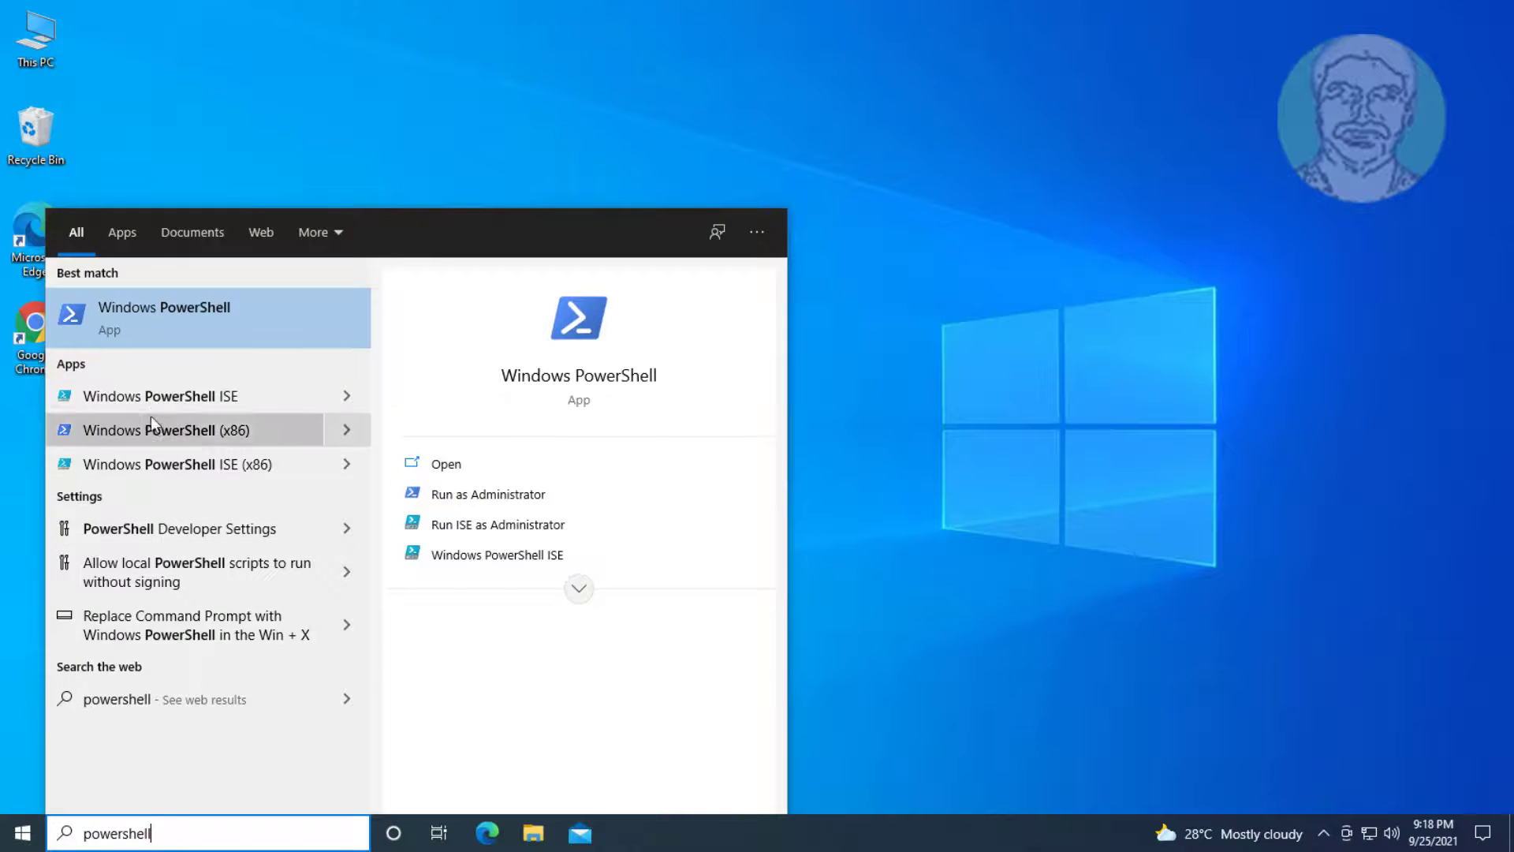
{"action": "right_click", "coordinate": [183, 308]}
{"action": "left_click", "coordinate": [226, 320]}
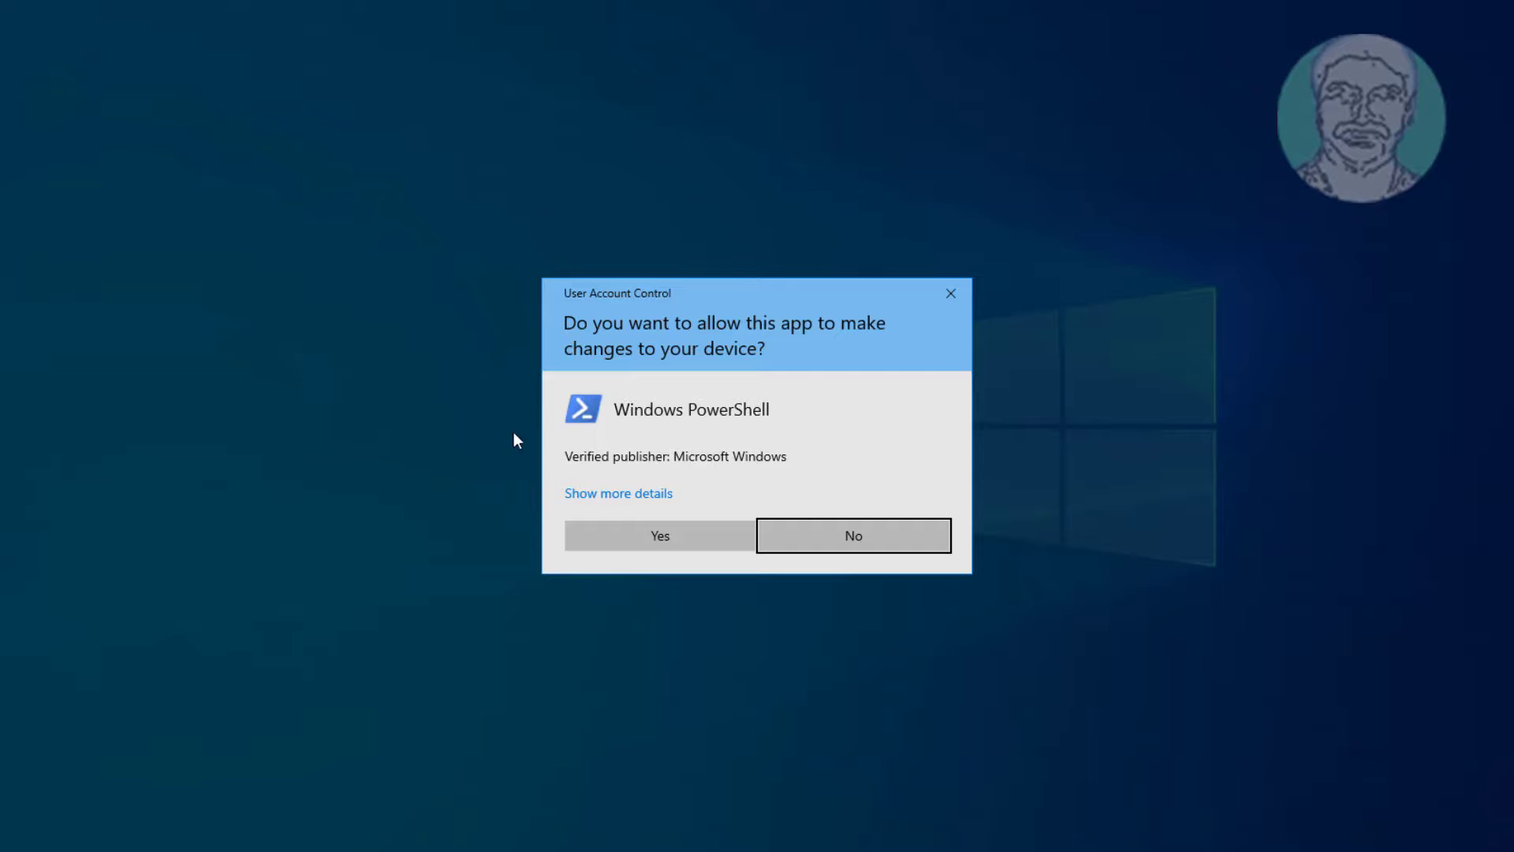
{"action": "left_click", "coordinate": [626, 527]}
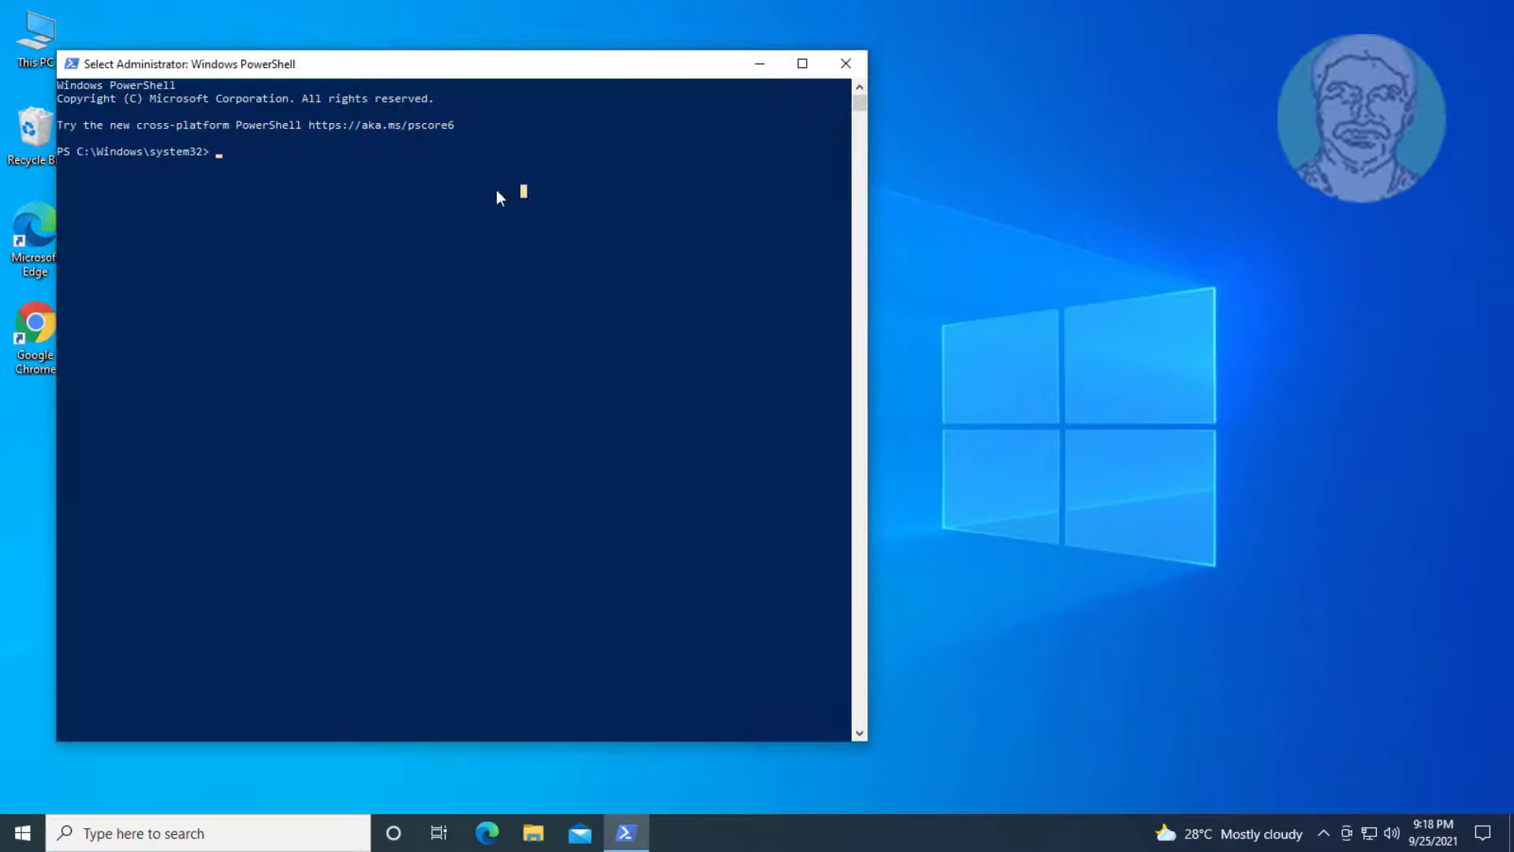
Run the Windows Store Add-AppxPackage -Register command, exit PowerShell, and enter 'windows 10 download'
{"action": "right_click", "coordinate": [225, 155]}
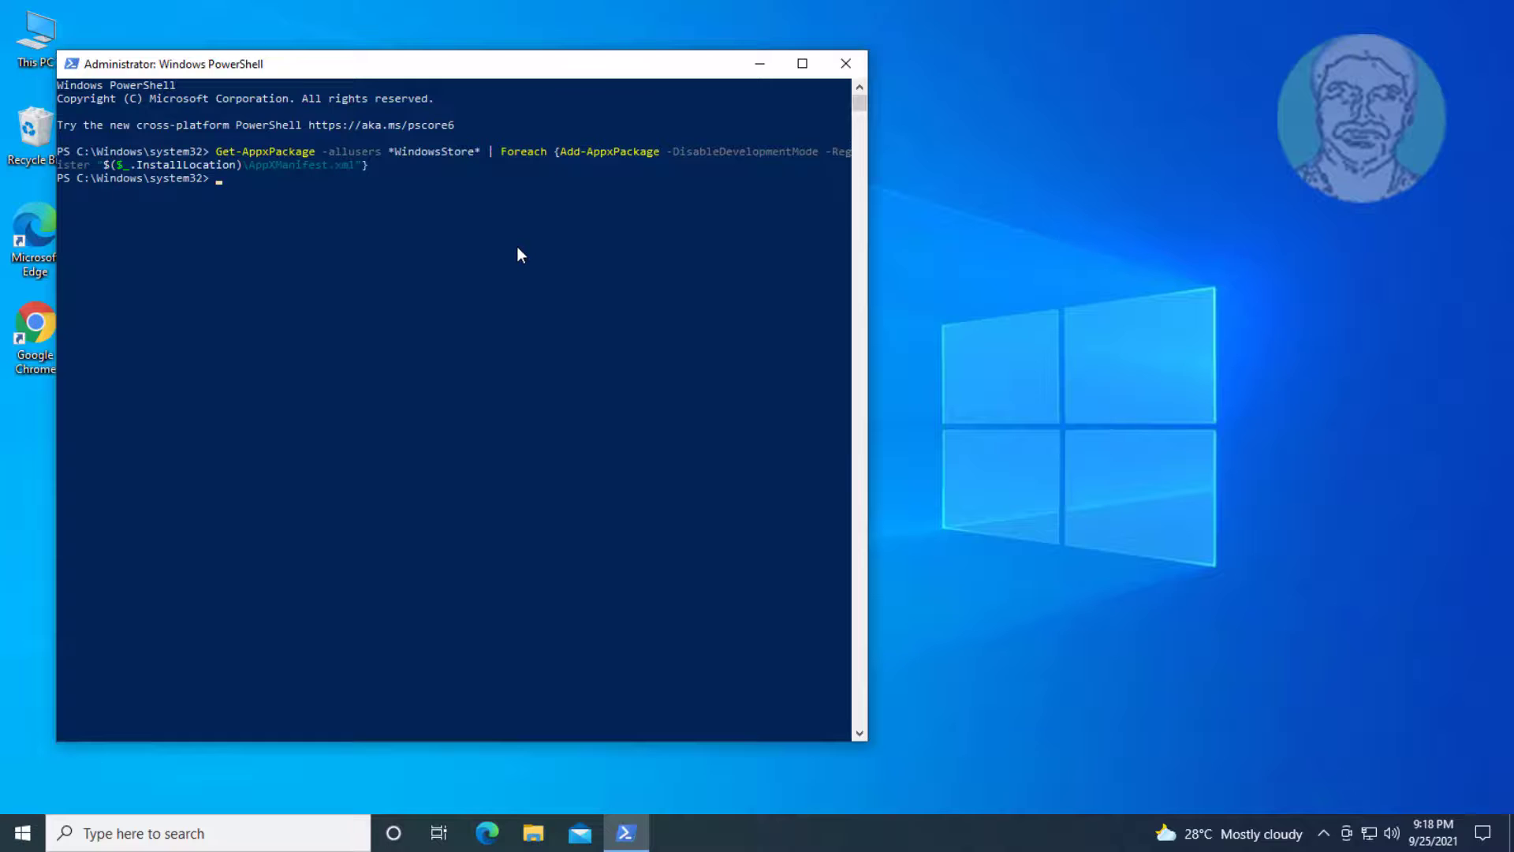
{"action": "type", "text": "exit"}
{"action": "key", "text": "Return"}
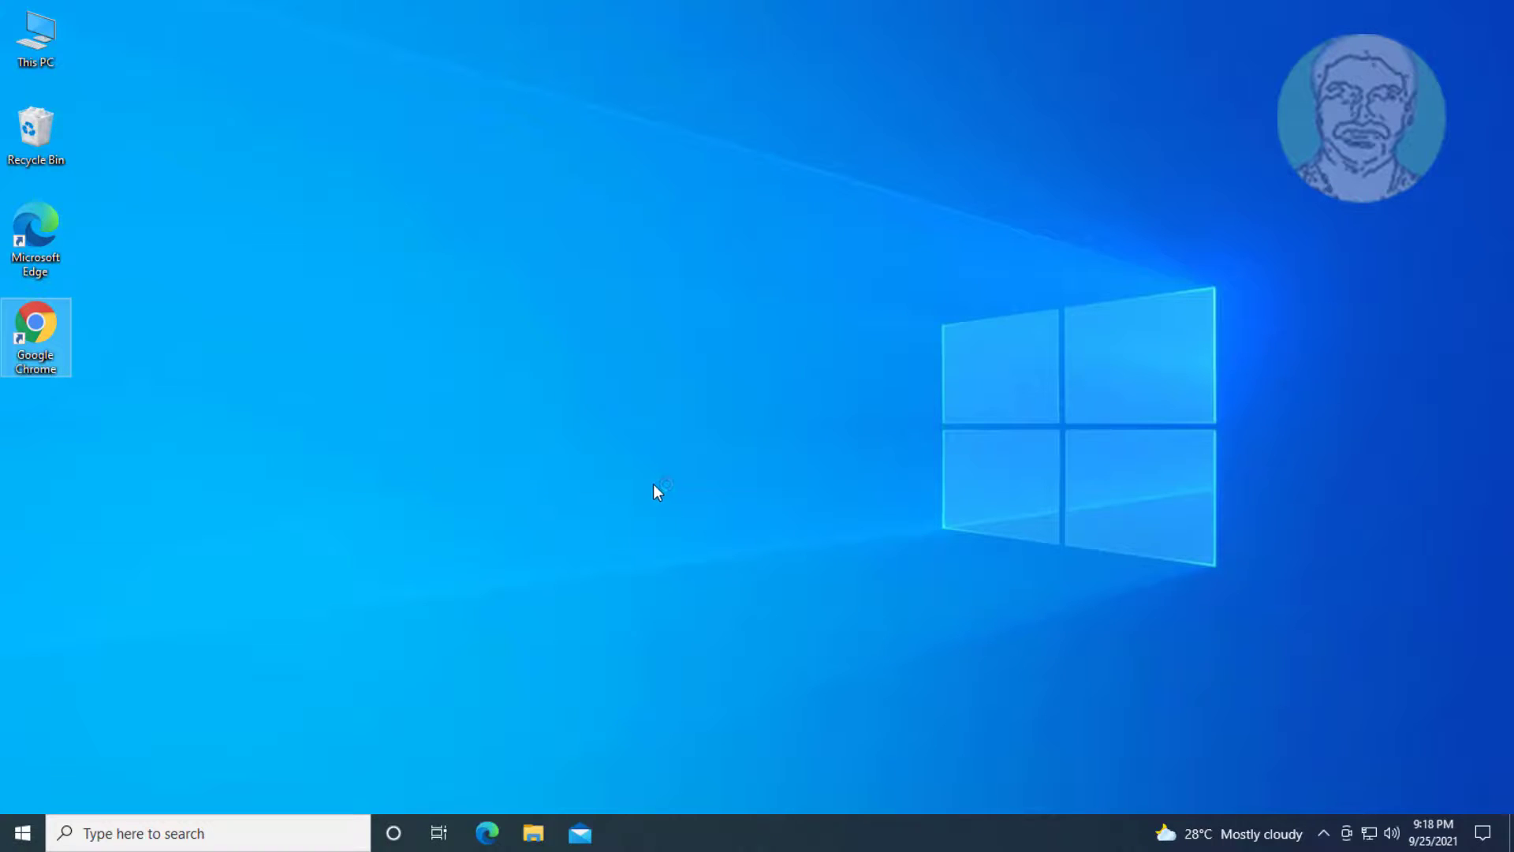
{"action": "type", "text": "windows 10 do"}
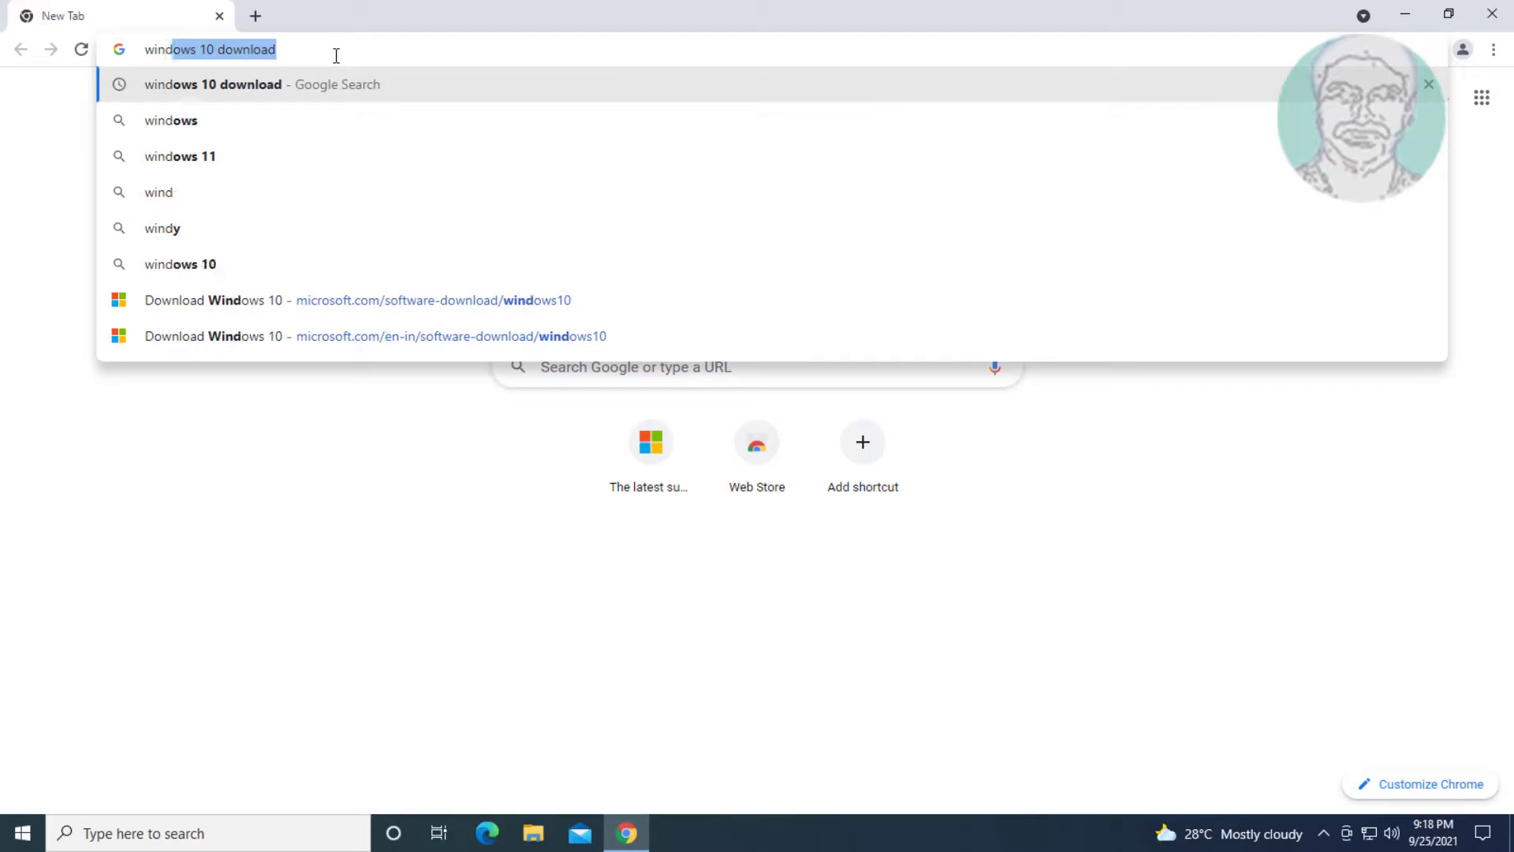
{"action": "type", "text": "wnload"}
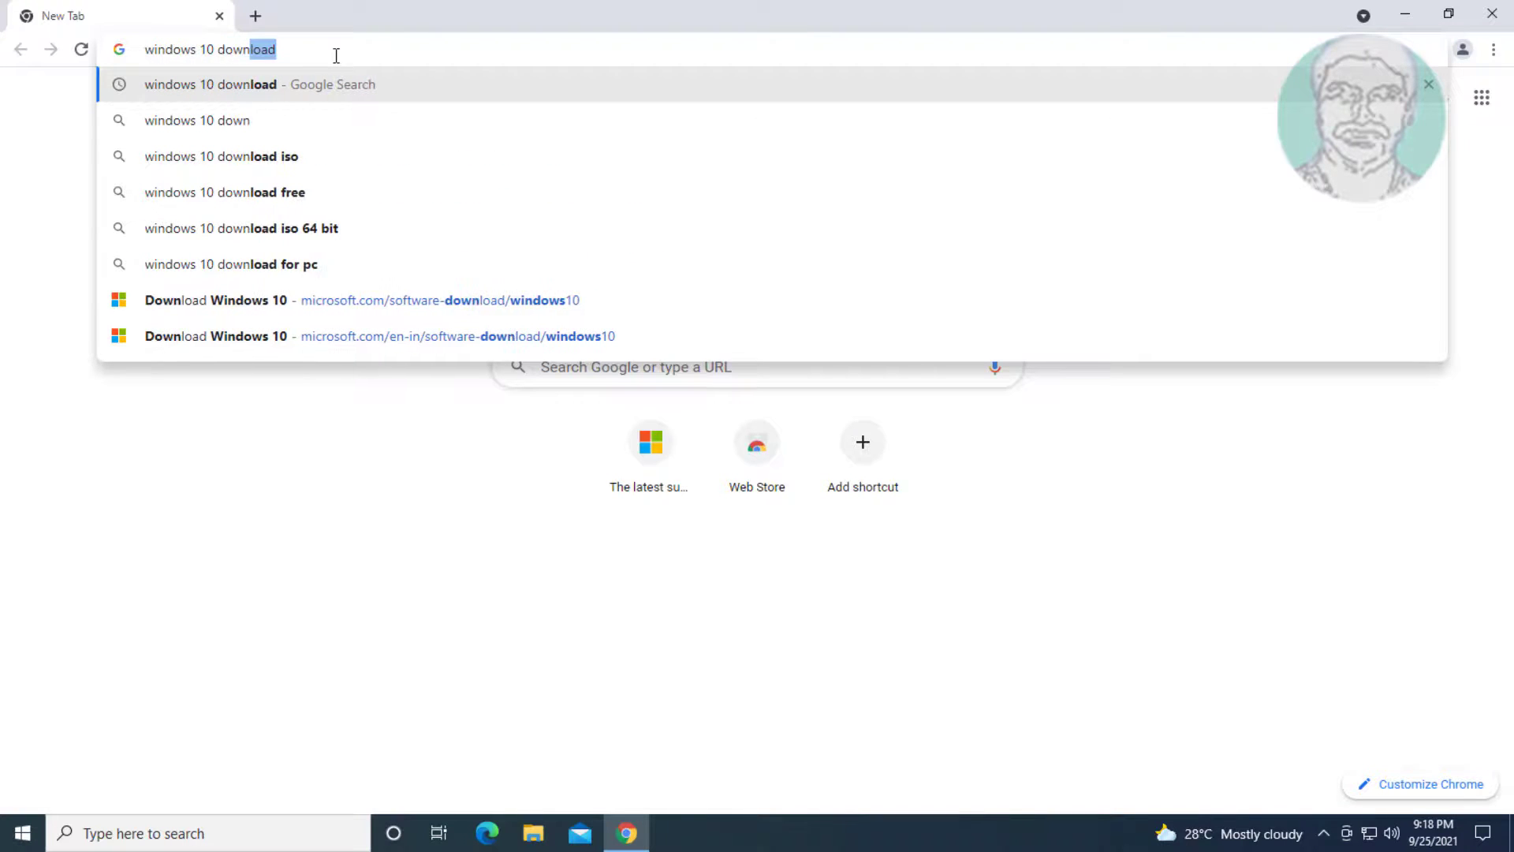
Search 'windows 10 download', download MediaCreationTool.exe, and run it with administrator approval
{"action": "key", "text": "Return"}
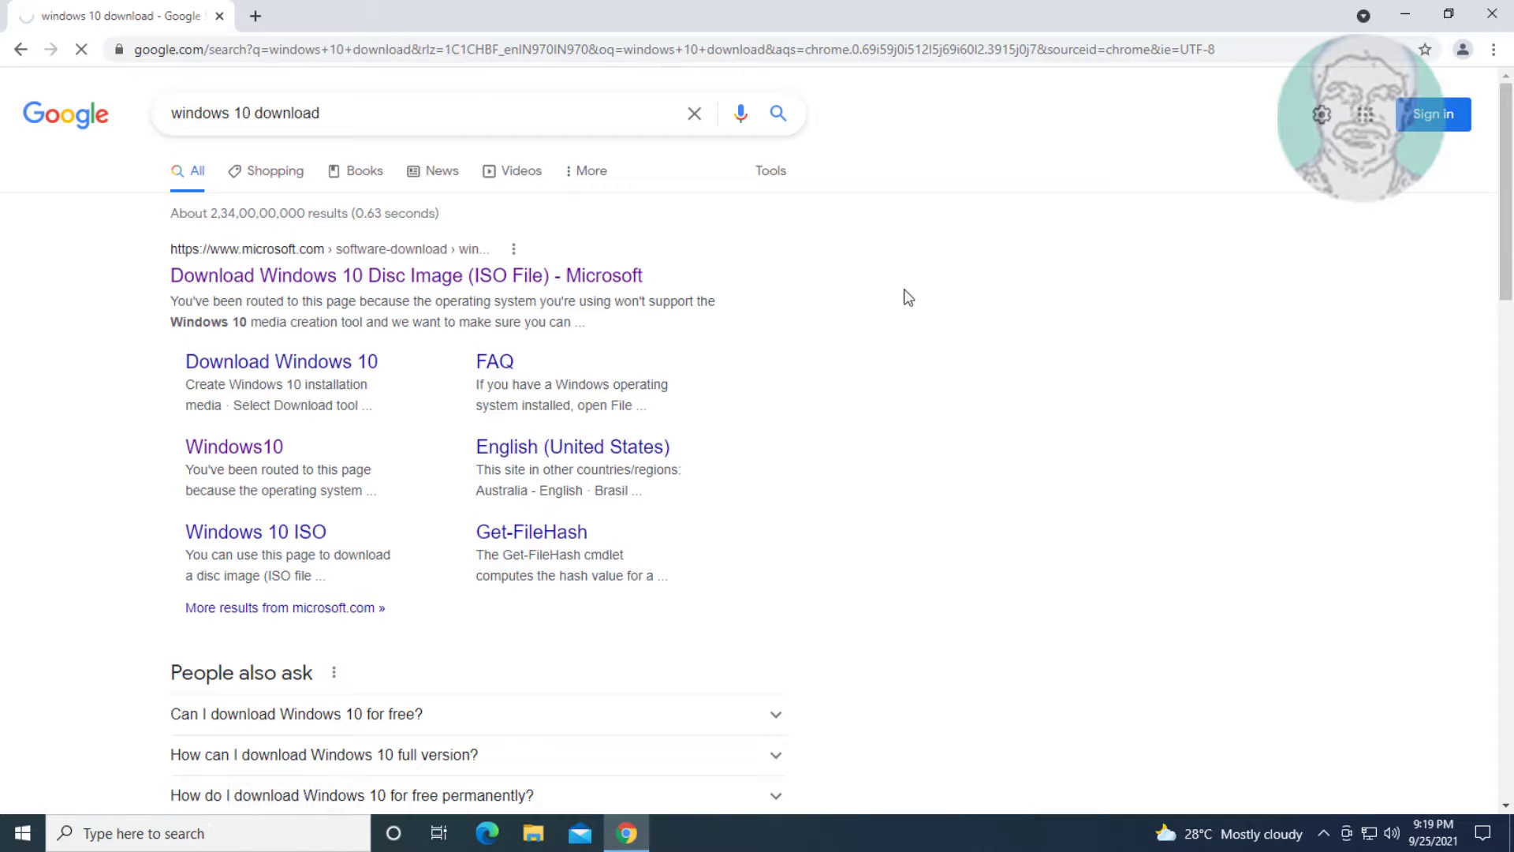
{"action": "scroll", "coordinate": [852, 535], "scroll_direction": "down", "scroll_amount": 8}
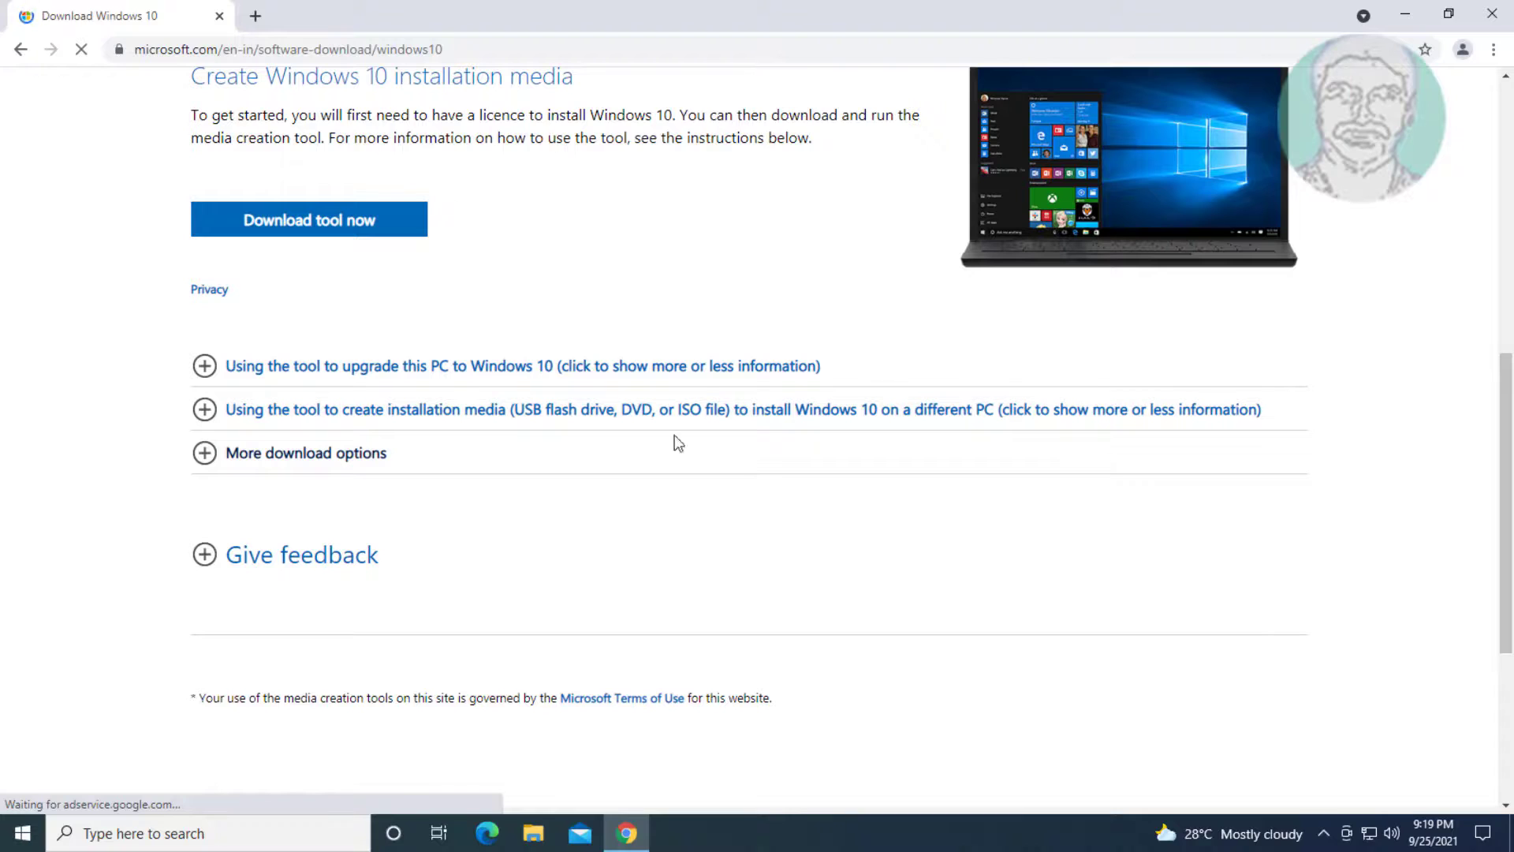
{"action": "left_click", "coordinate": [310, 225]}
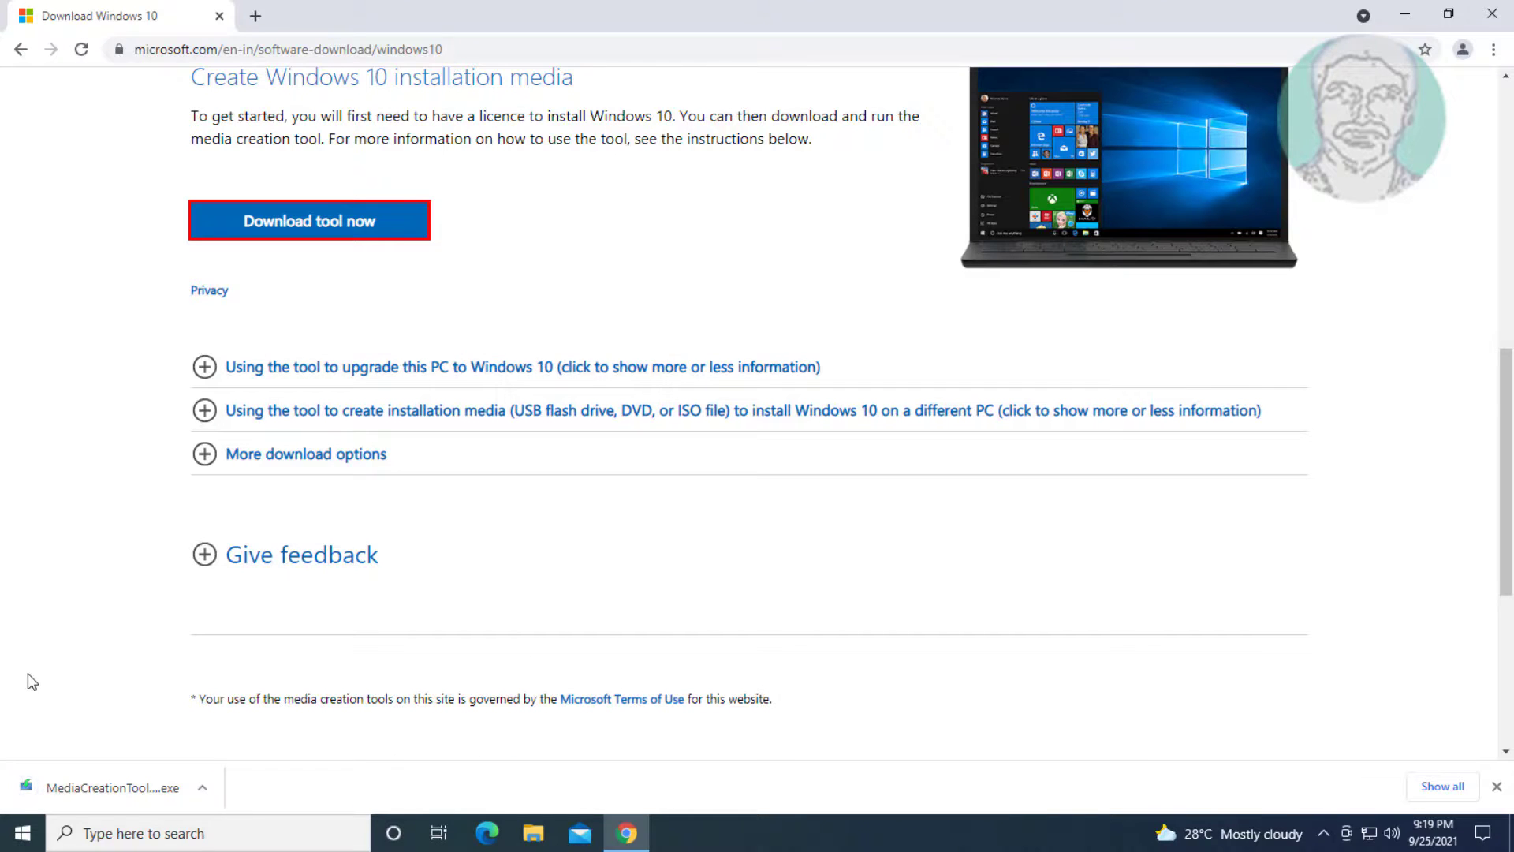
{"action": "left_click", "coordinate": [90, 791]}
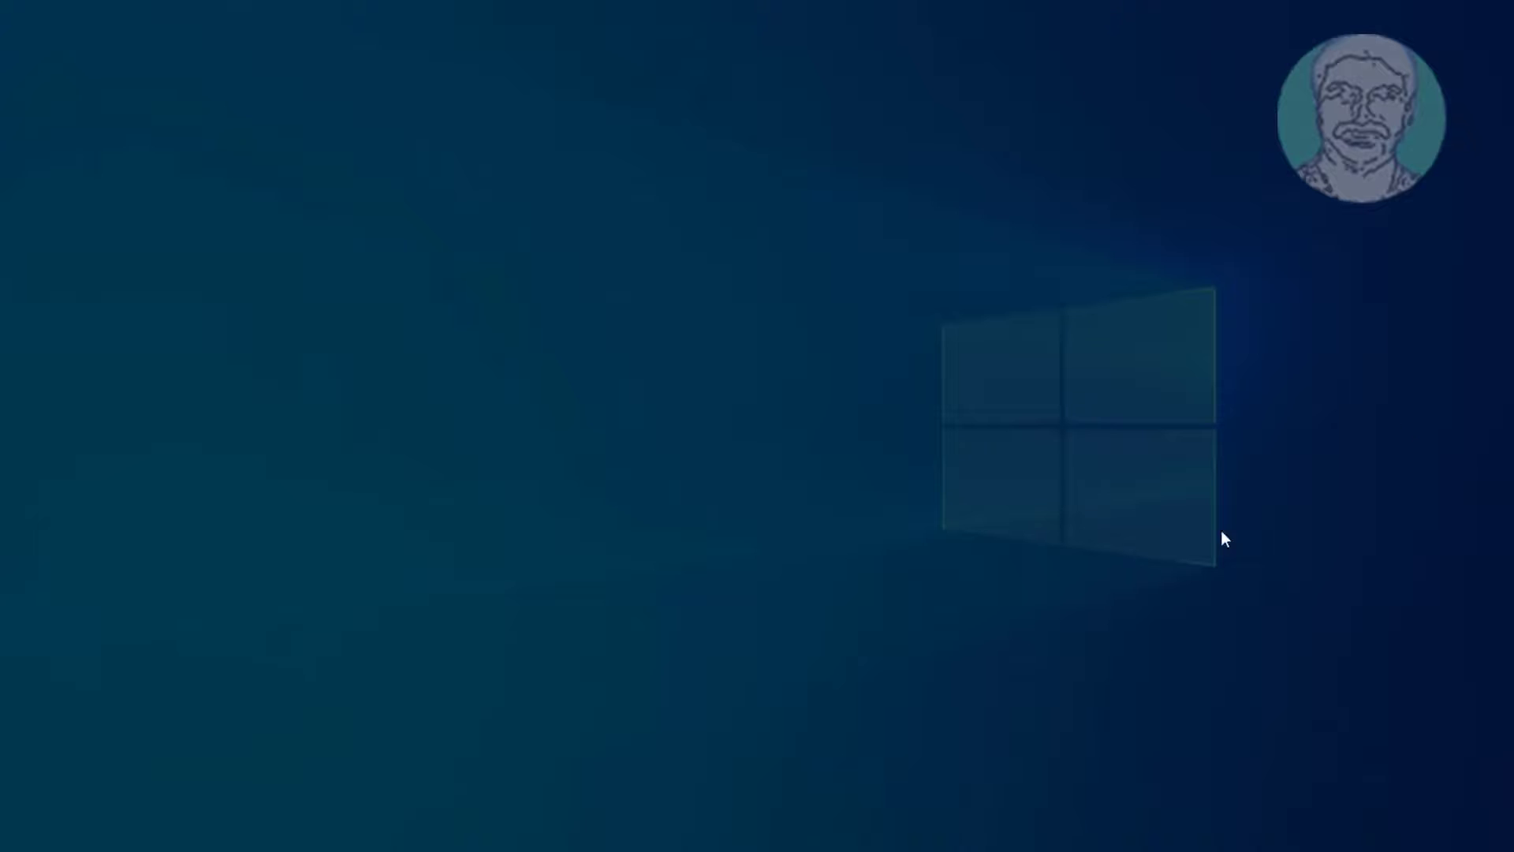
{"action": "left_click", "coordinate": [697, 540]}
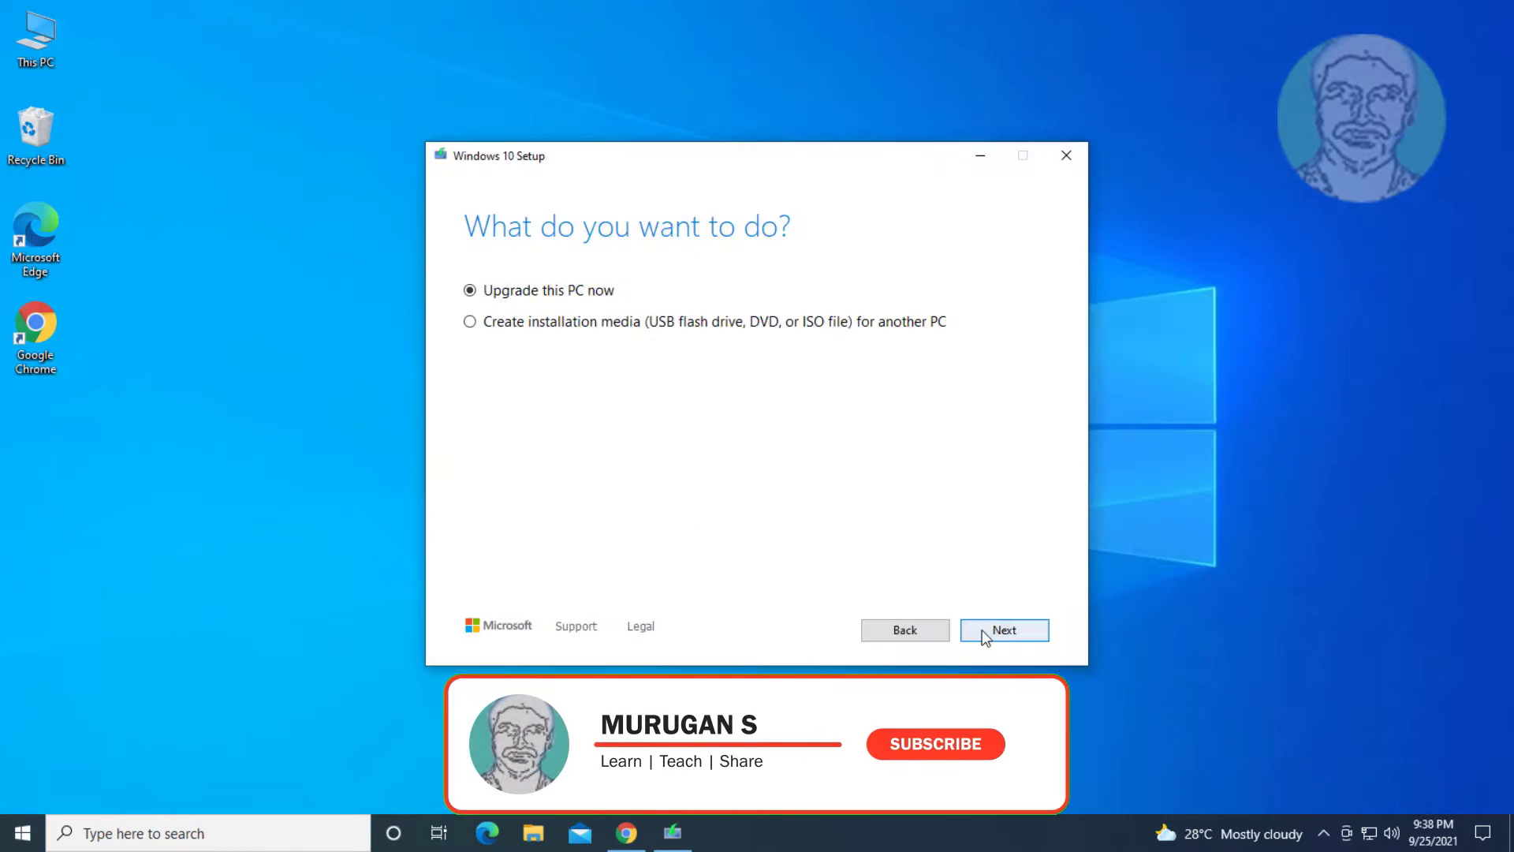
Continue past 'What do you want to do?' and accept the Windows 10 license terms
{"action": "left_click", "coordinate": [986, 629]}
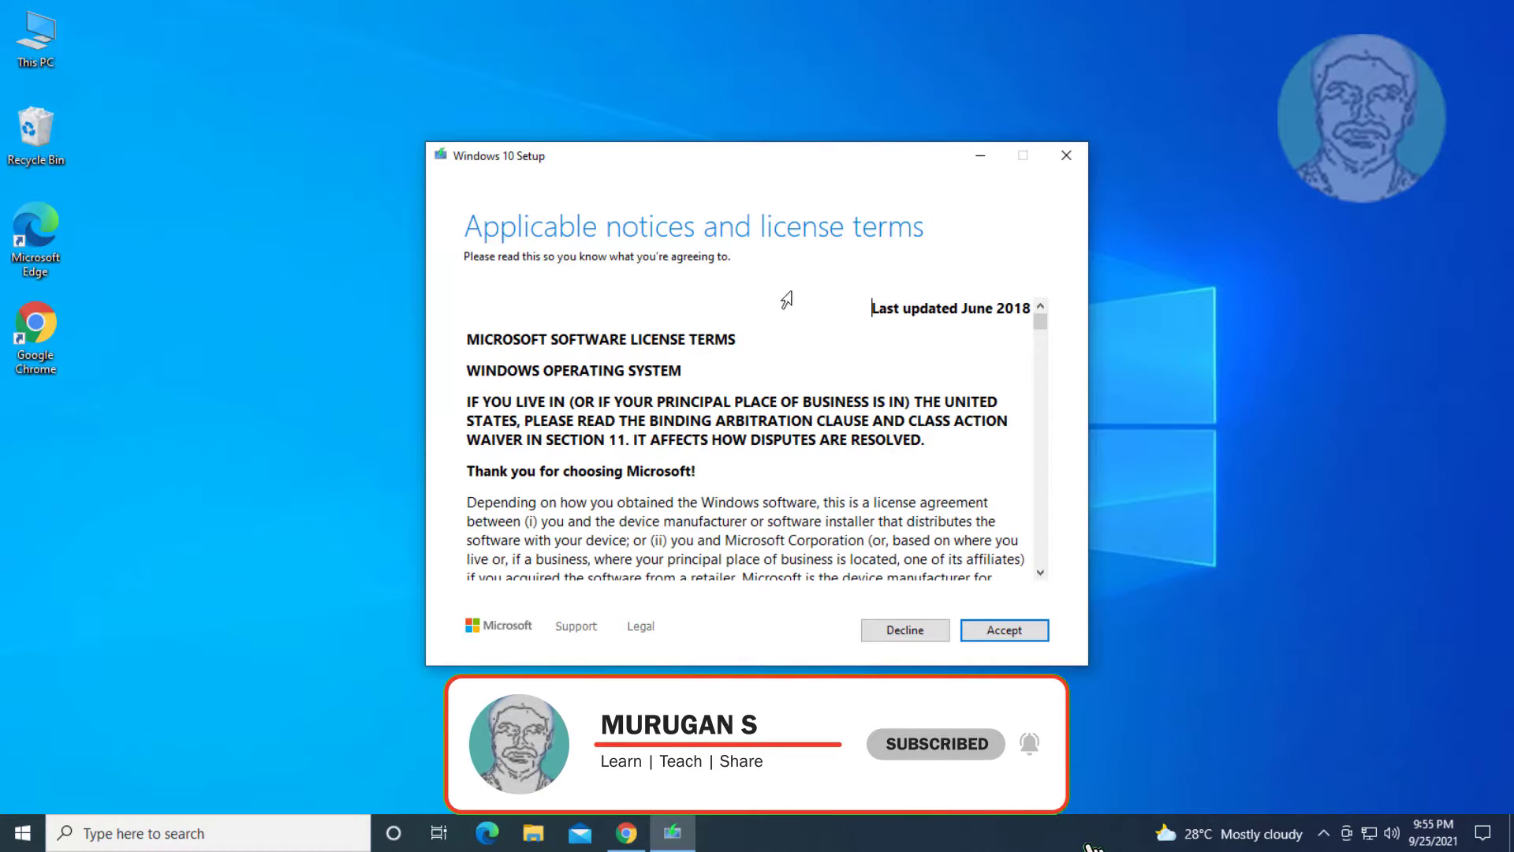
{"action": "left_click", "coordinate": [1002, 634]}
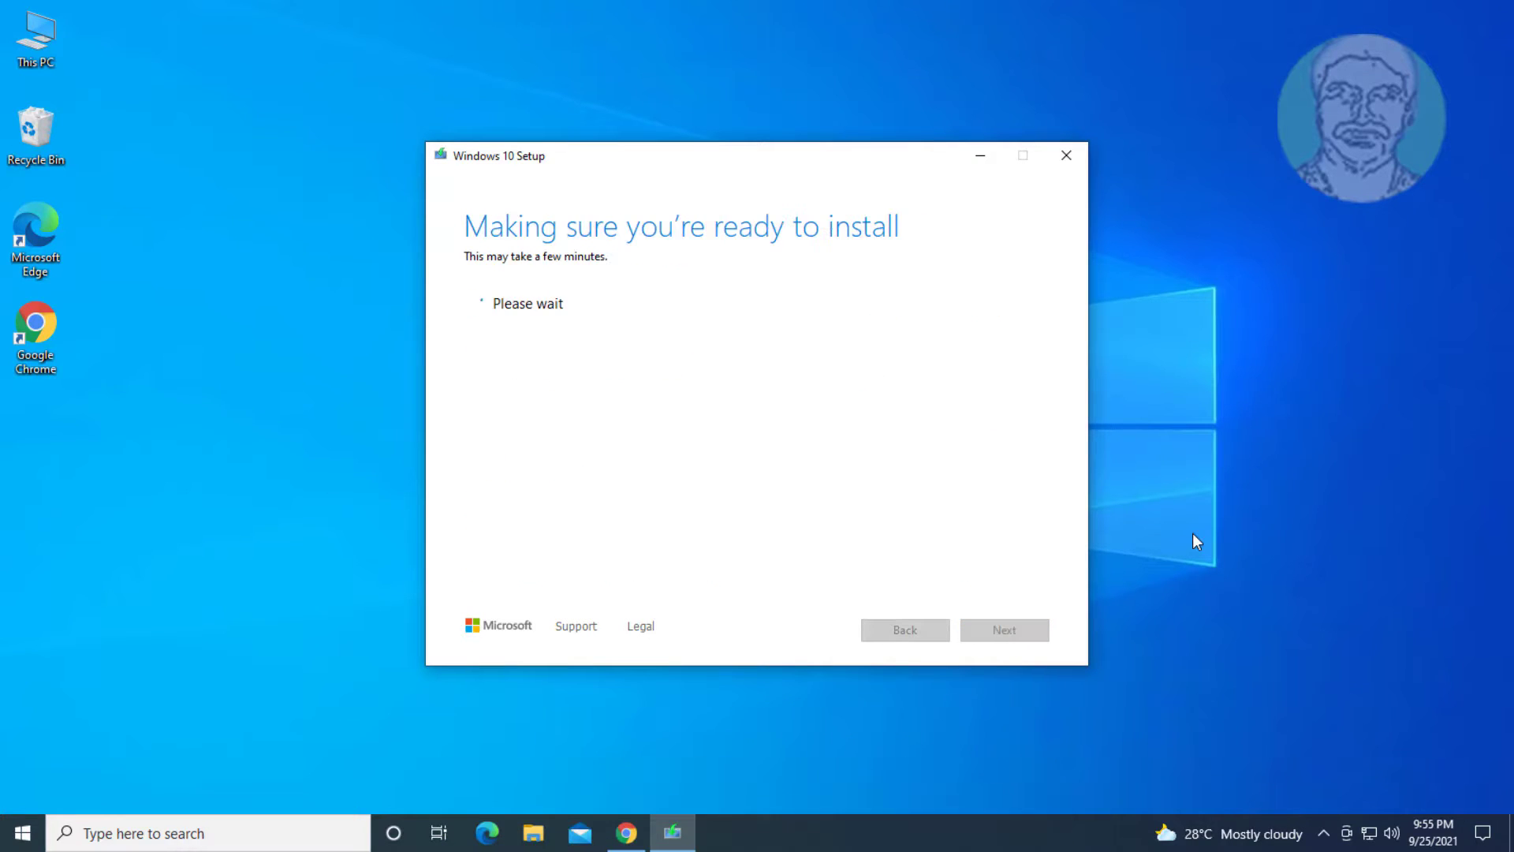